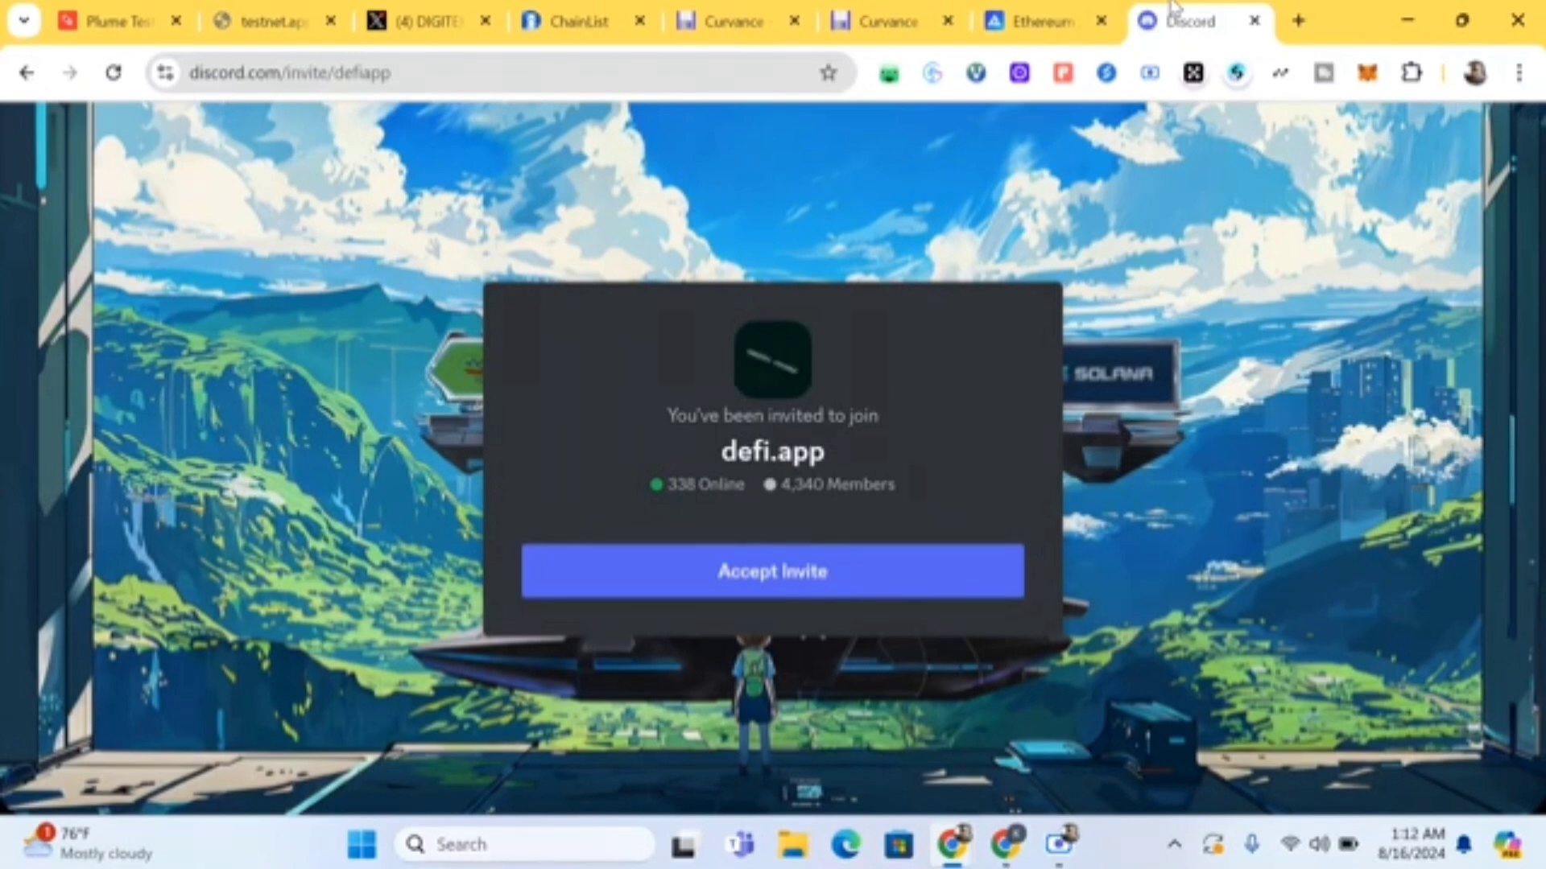
Accept the defi.app invite and open the general channel under DAPPERVILLE
click(820, 581)
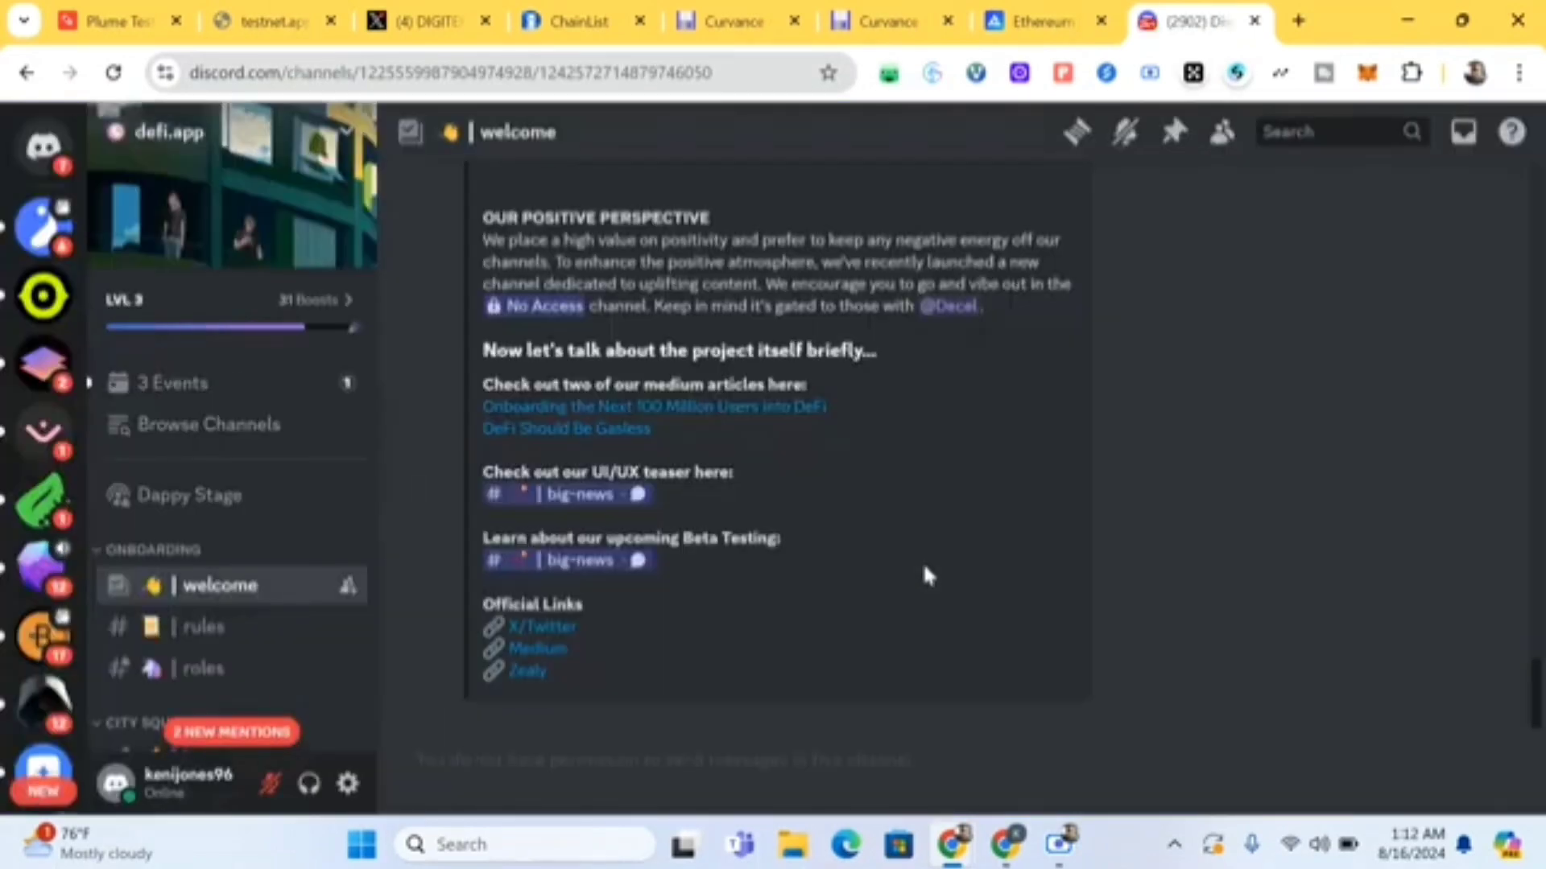
scroll(314, 568, down, 3)
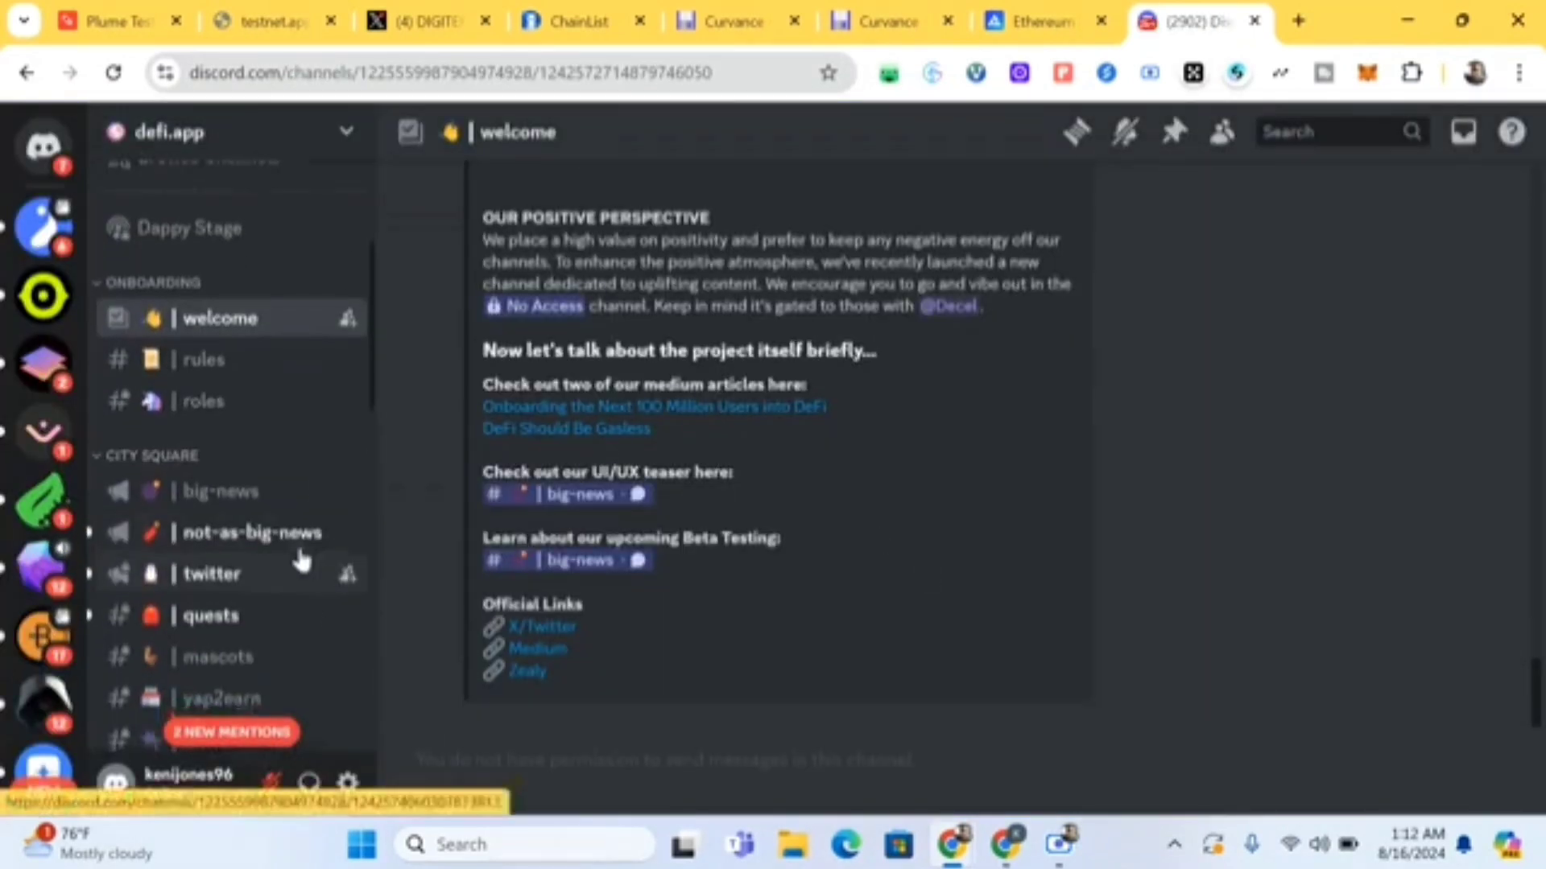
scroll(283, 656, down, 4)
scroll(283, 664, up, 8)
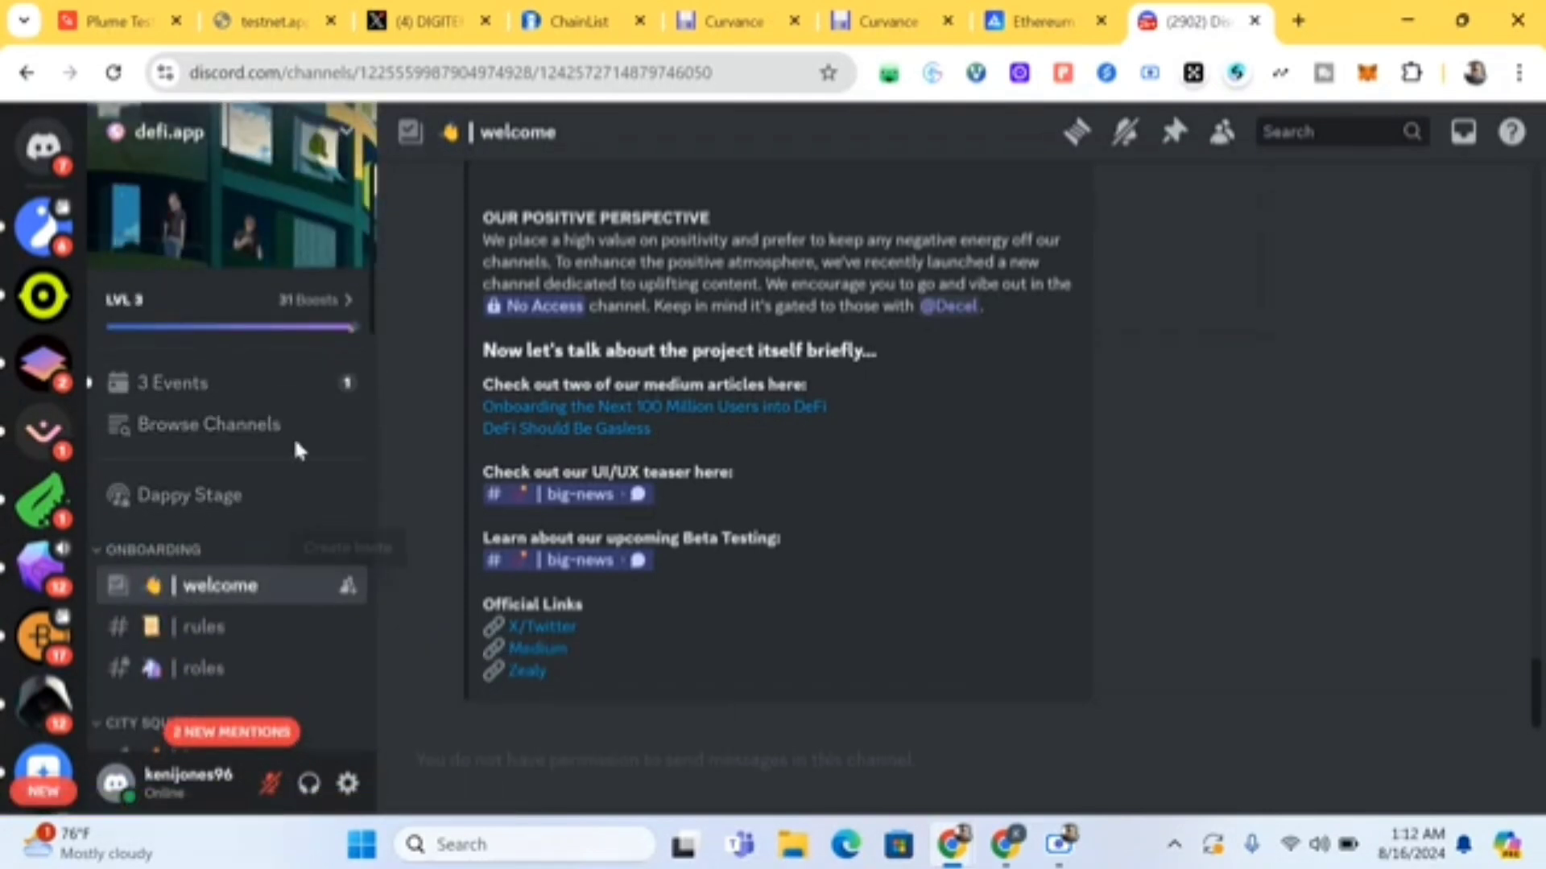
scroll(241, 507, down, 3)
scroll(255, 512, up, 3)
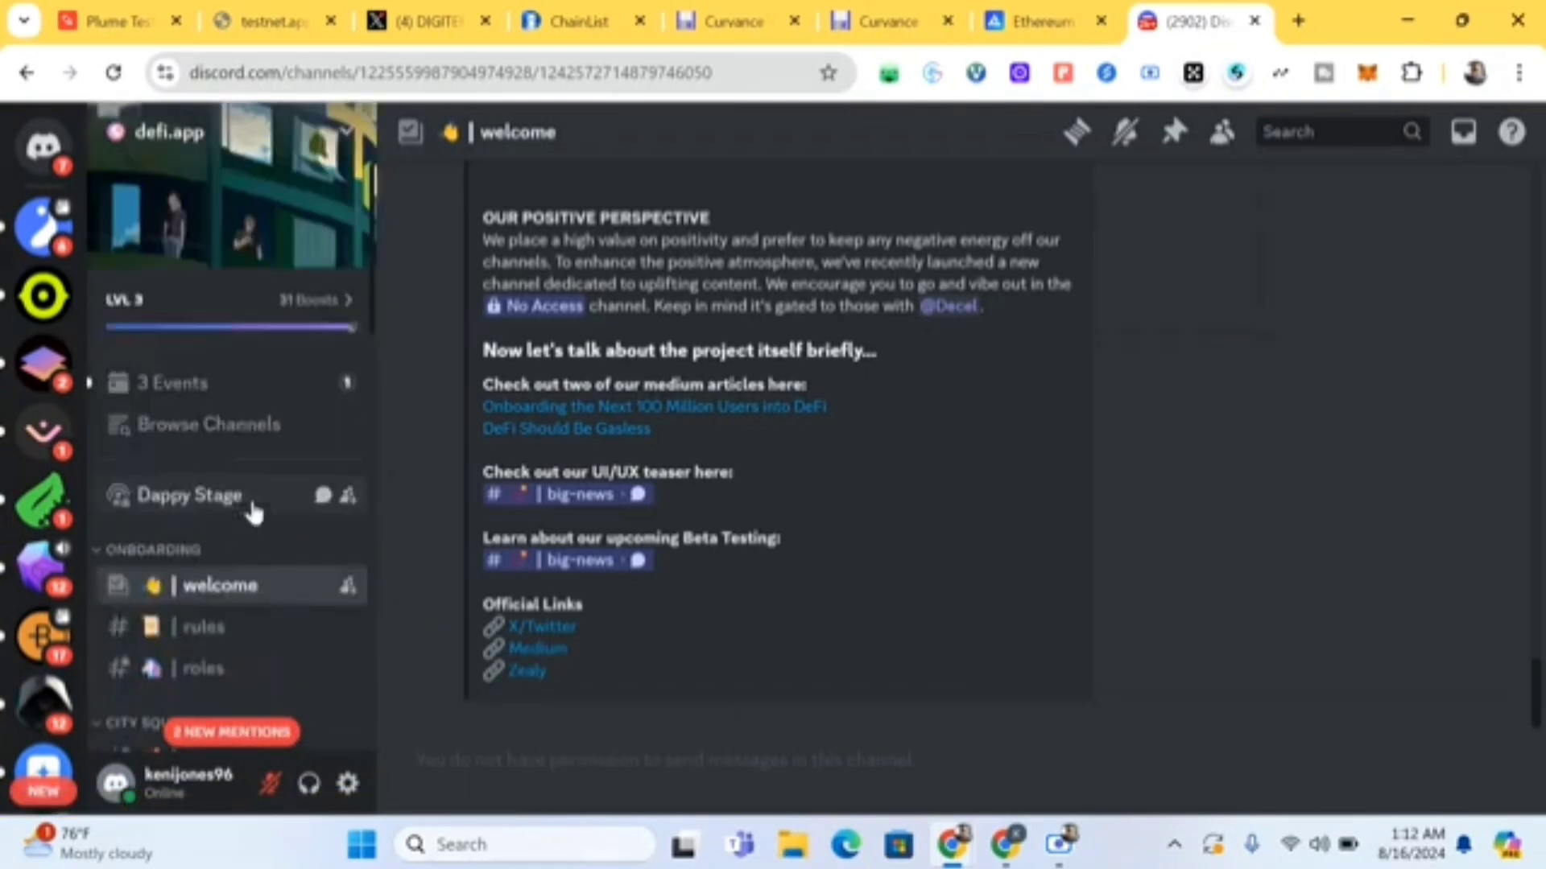
scroll(233, 531, down, 1)
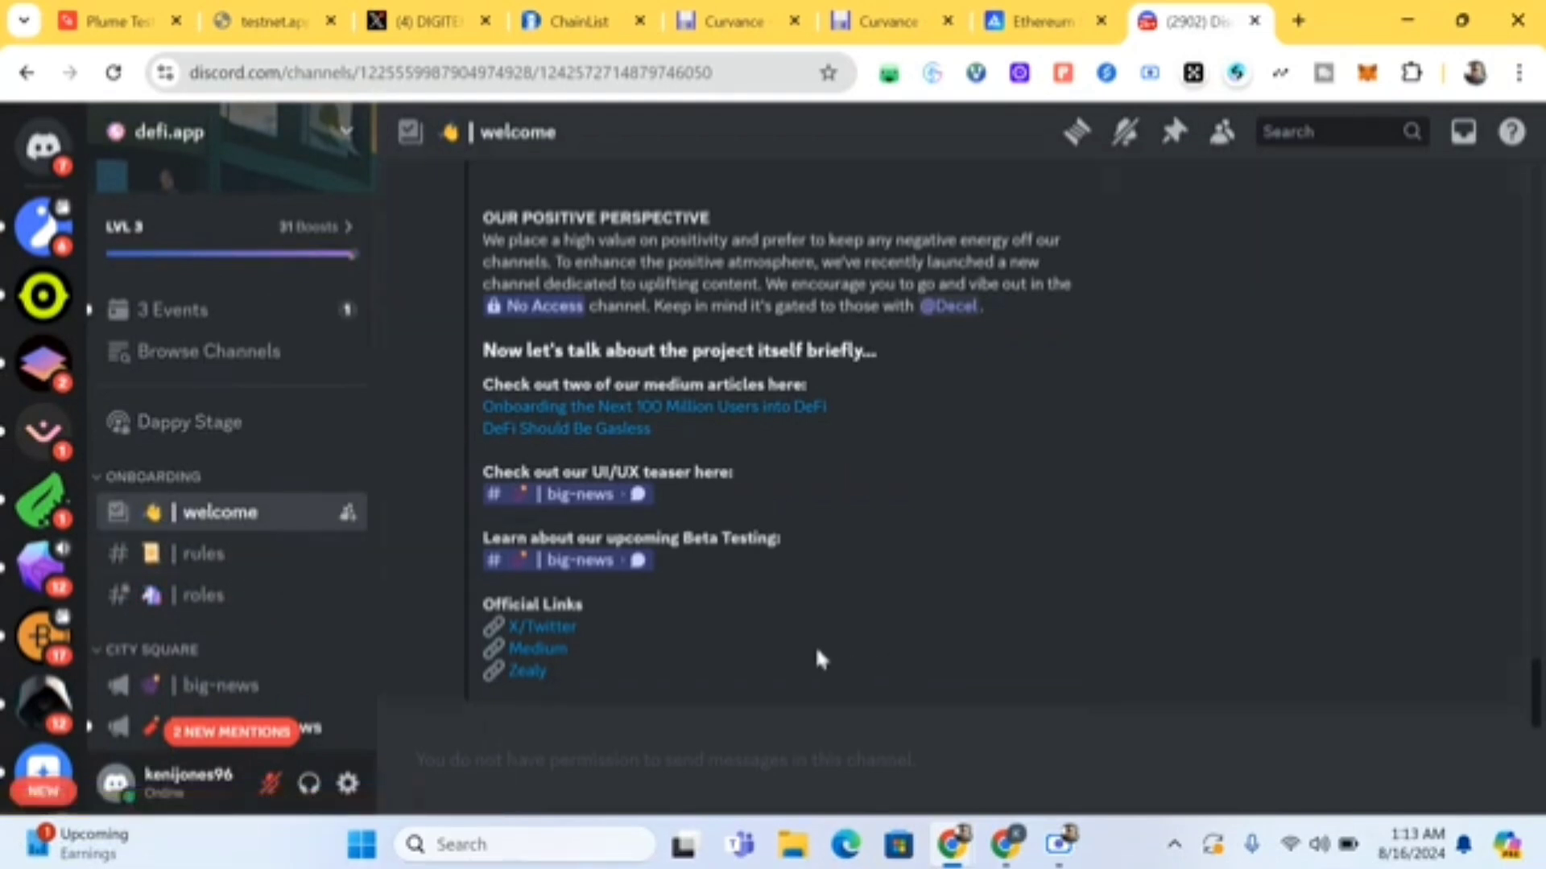
scroll(269, 645, down, 6)
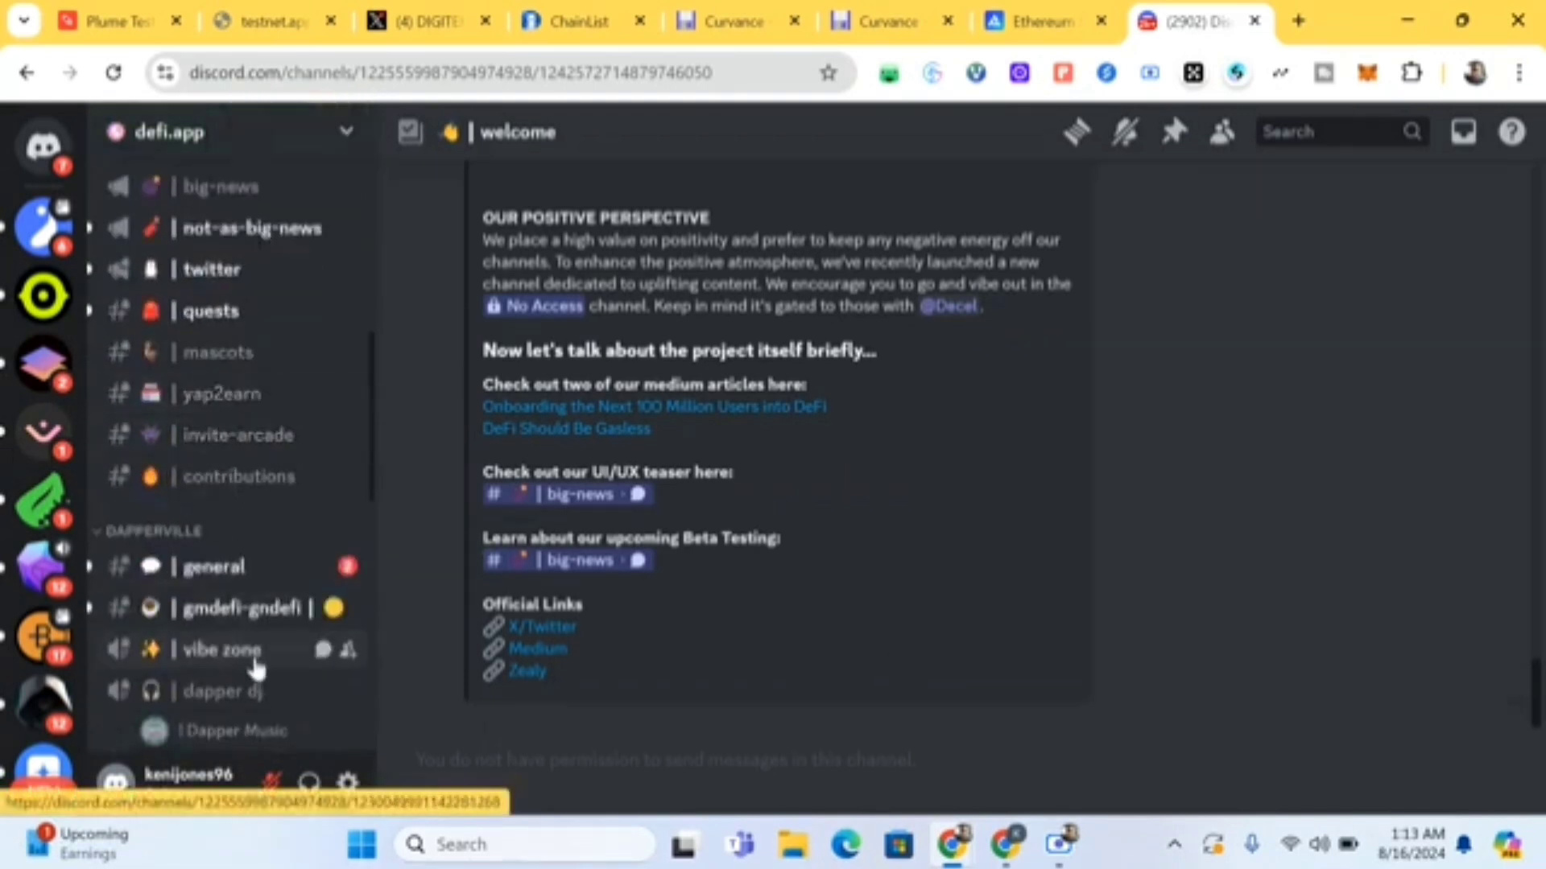
scroll(259, 662, down, 1)
click(251, 500)
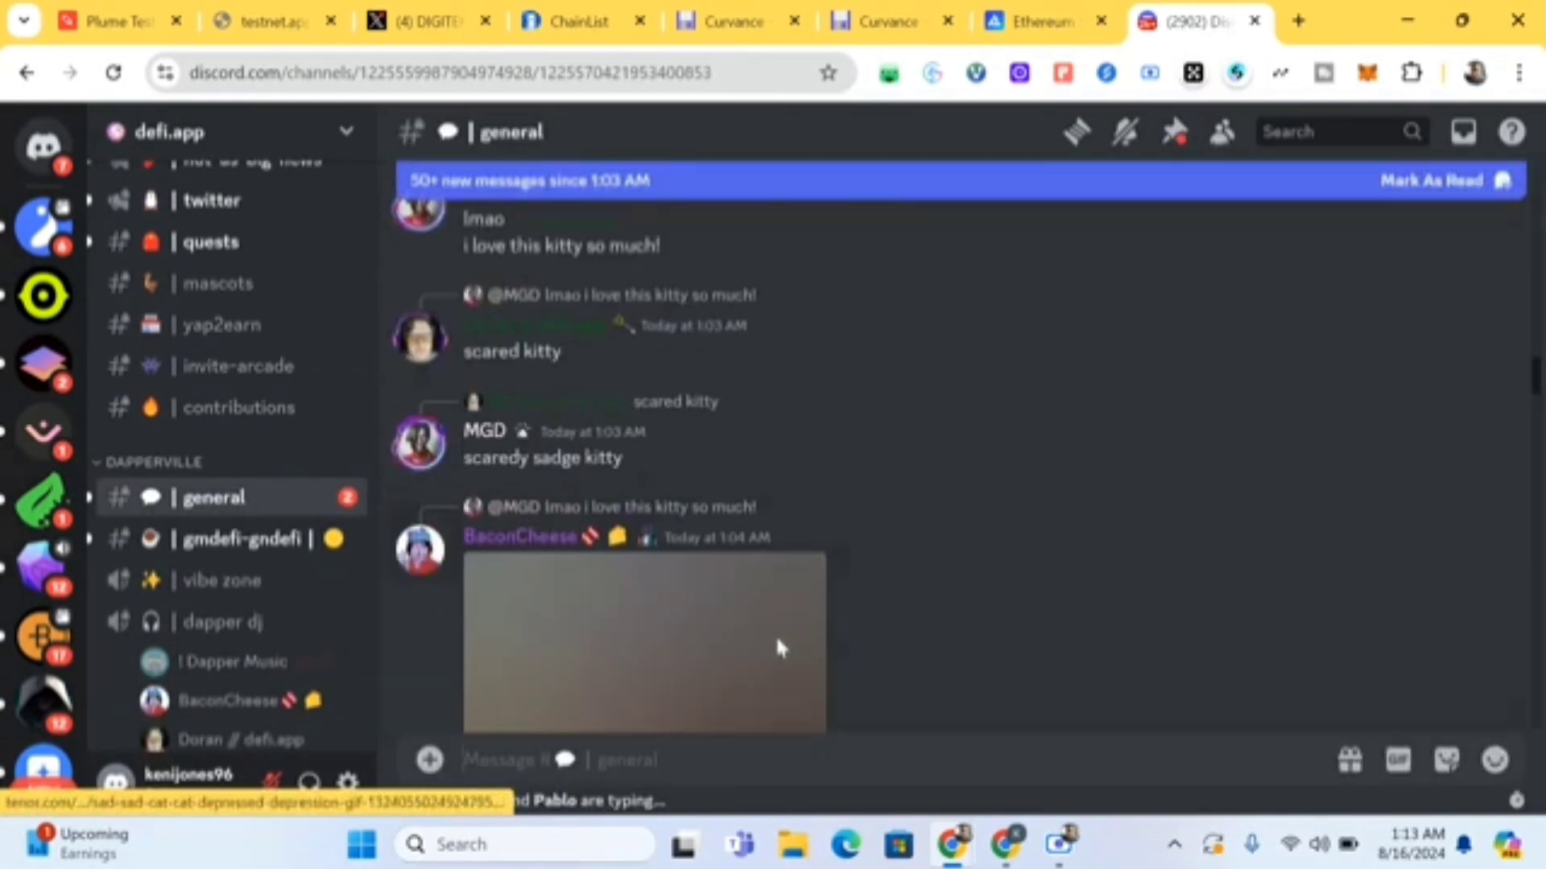
scroll(775, 634, up, 5)
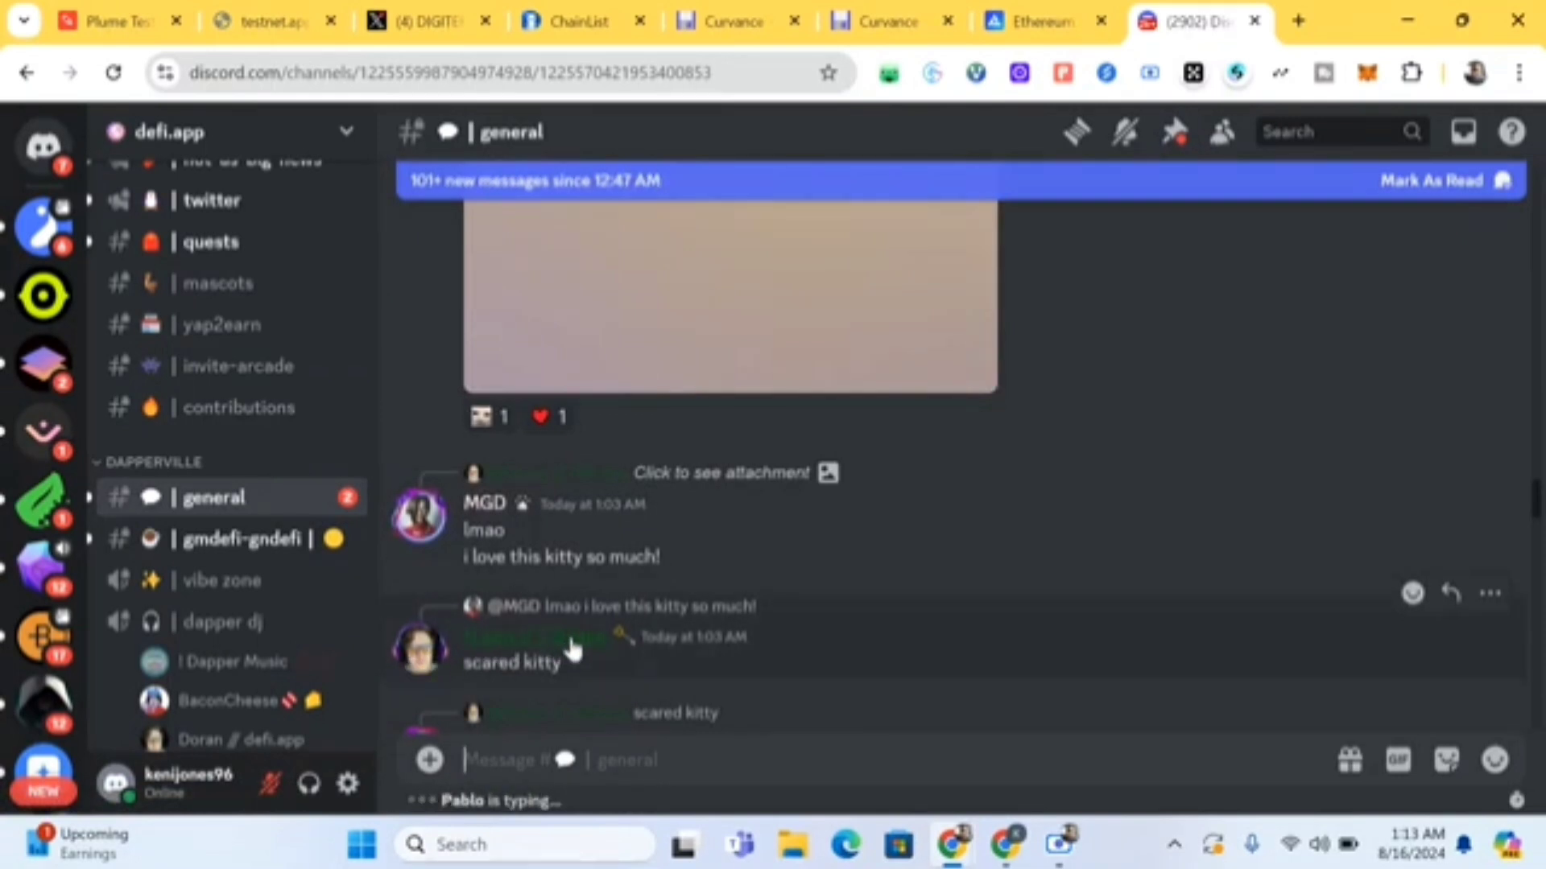
scroll(587, 644, down, 5)
scroll(588, 648, down, 10)
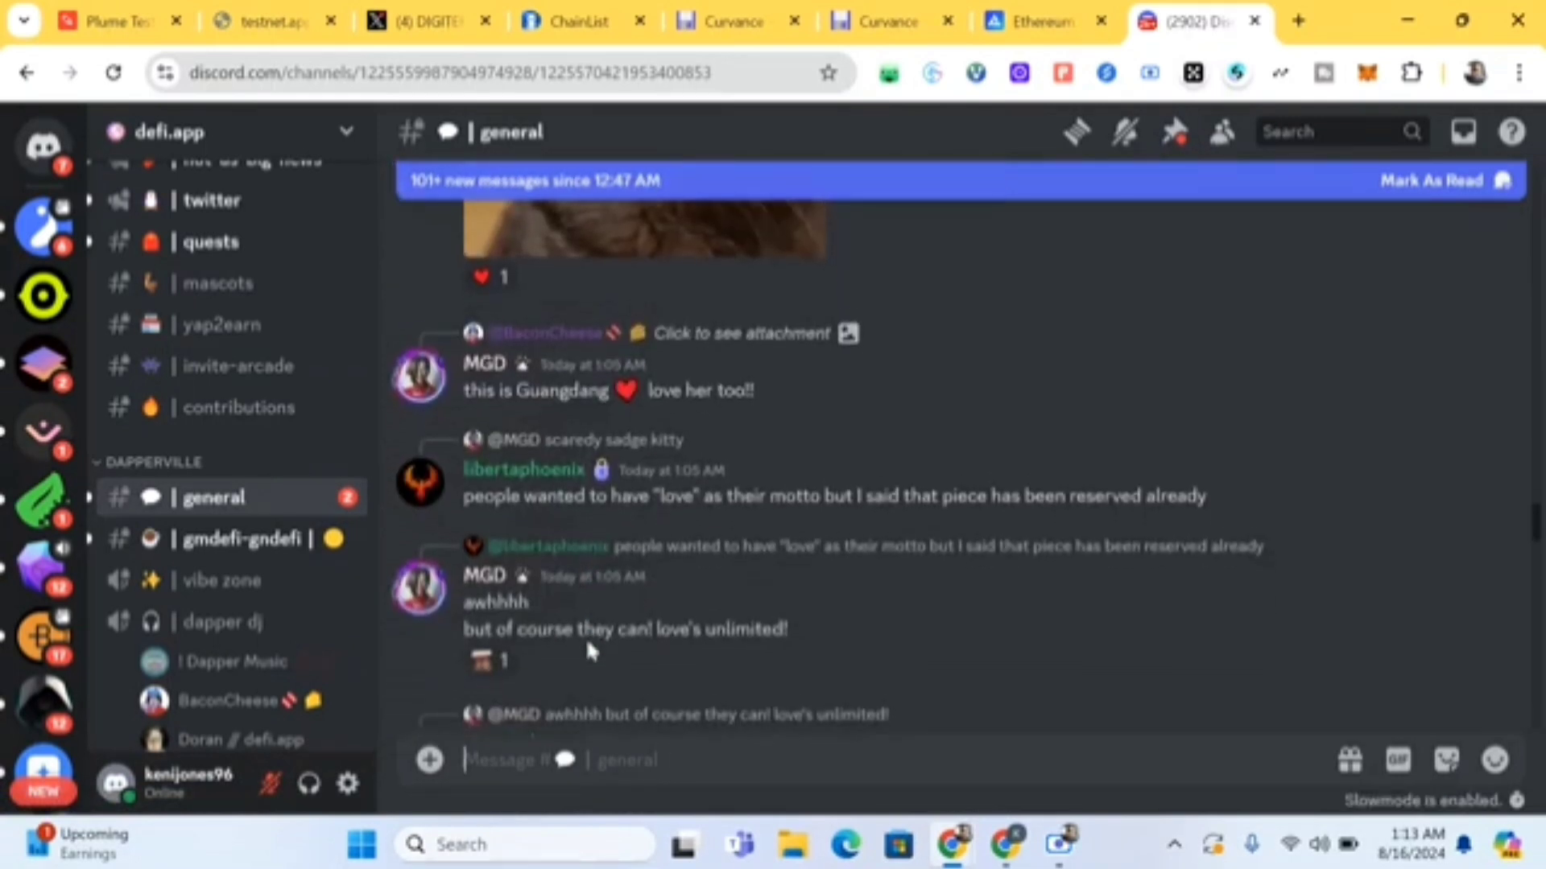
scroll(586, 636, up, 10)
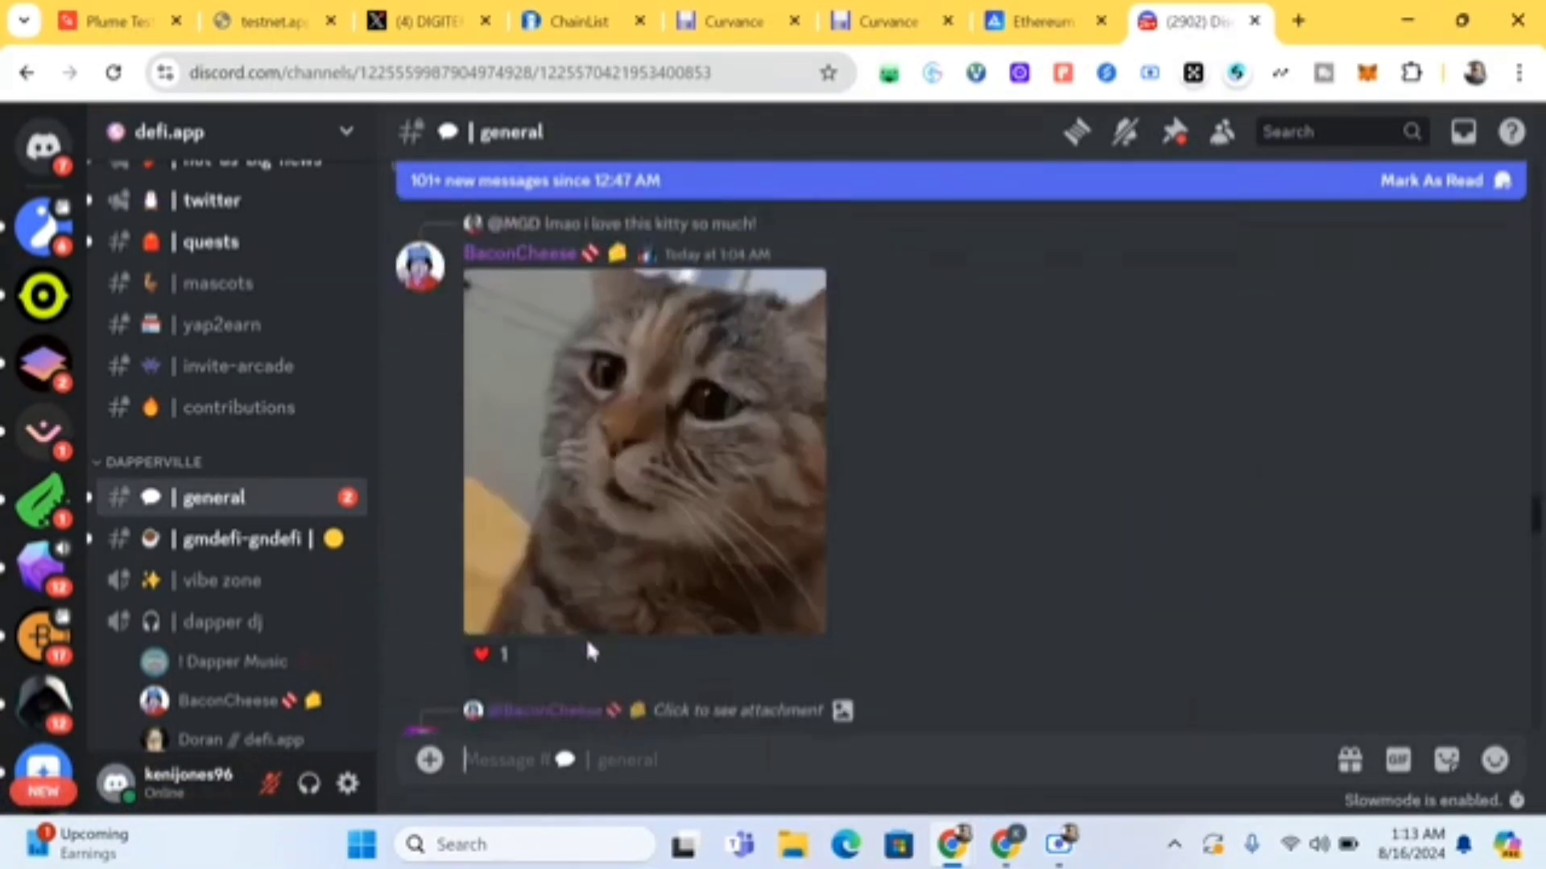
click(714, 760)
text(@doran)
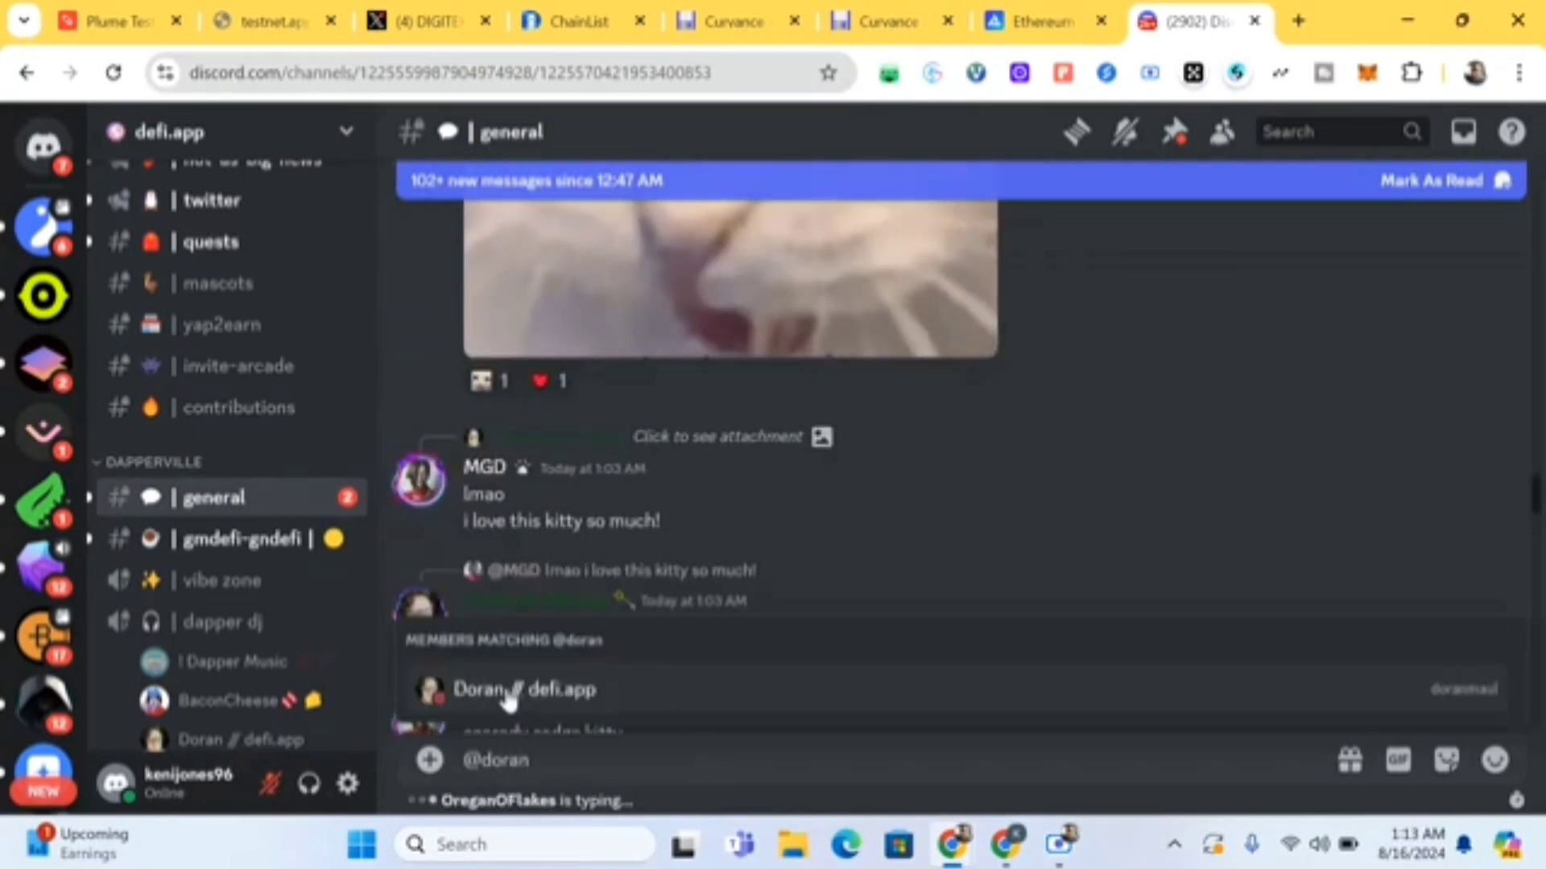
click(507, 689)
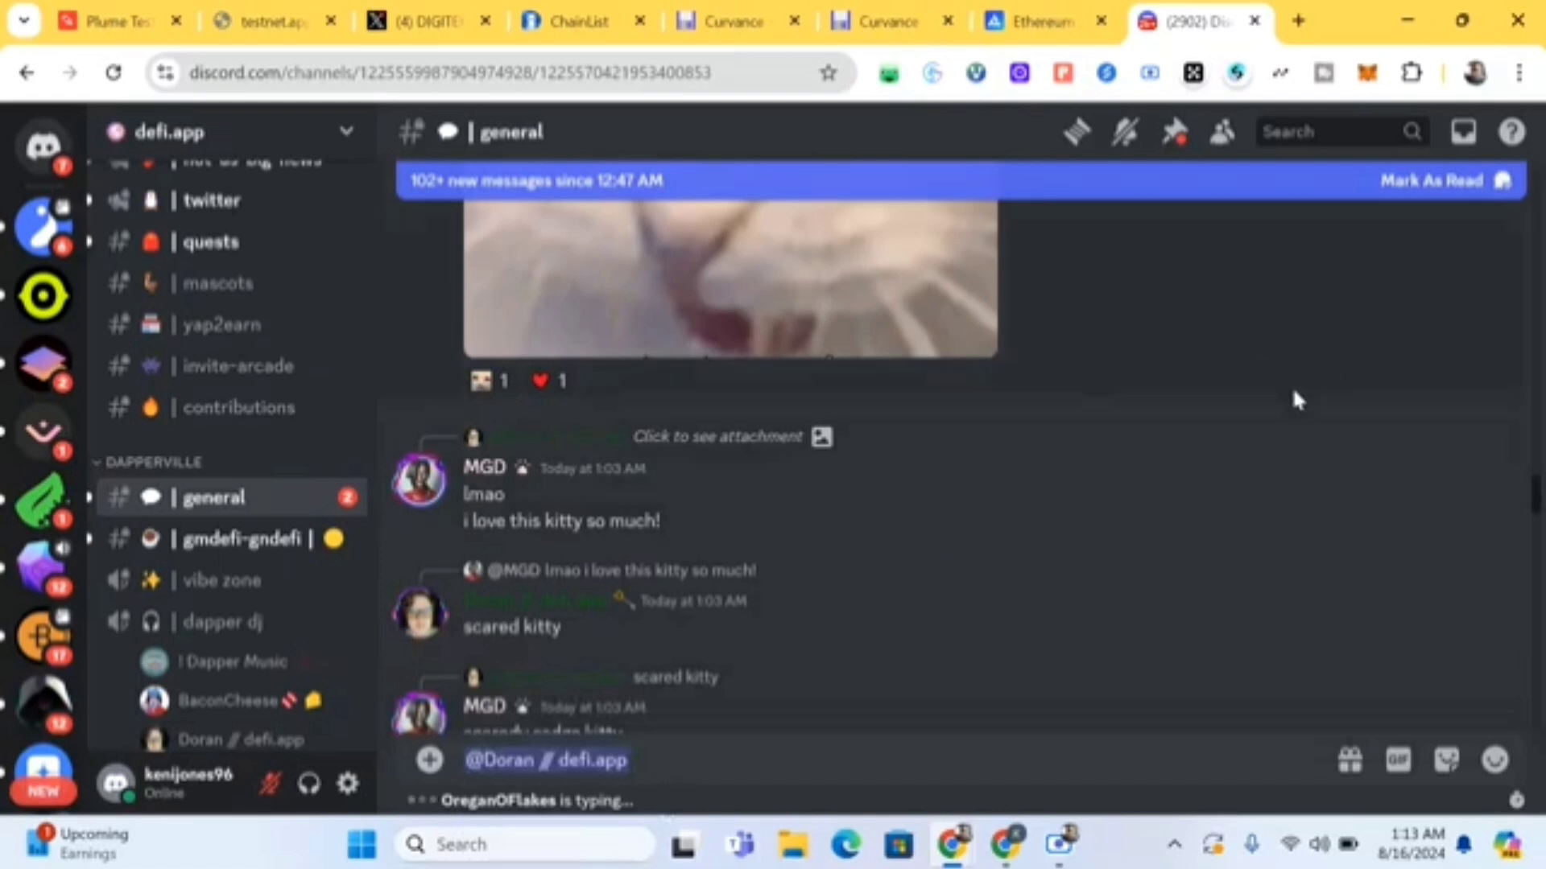
Scroll down to the latest messages and open a new browser tab
scroll(1291, 385, down, 10)
scroll(1292, 393, down, 15)
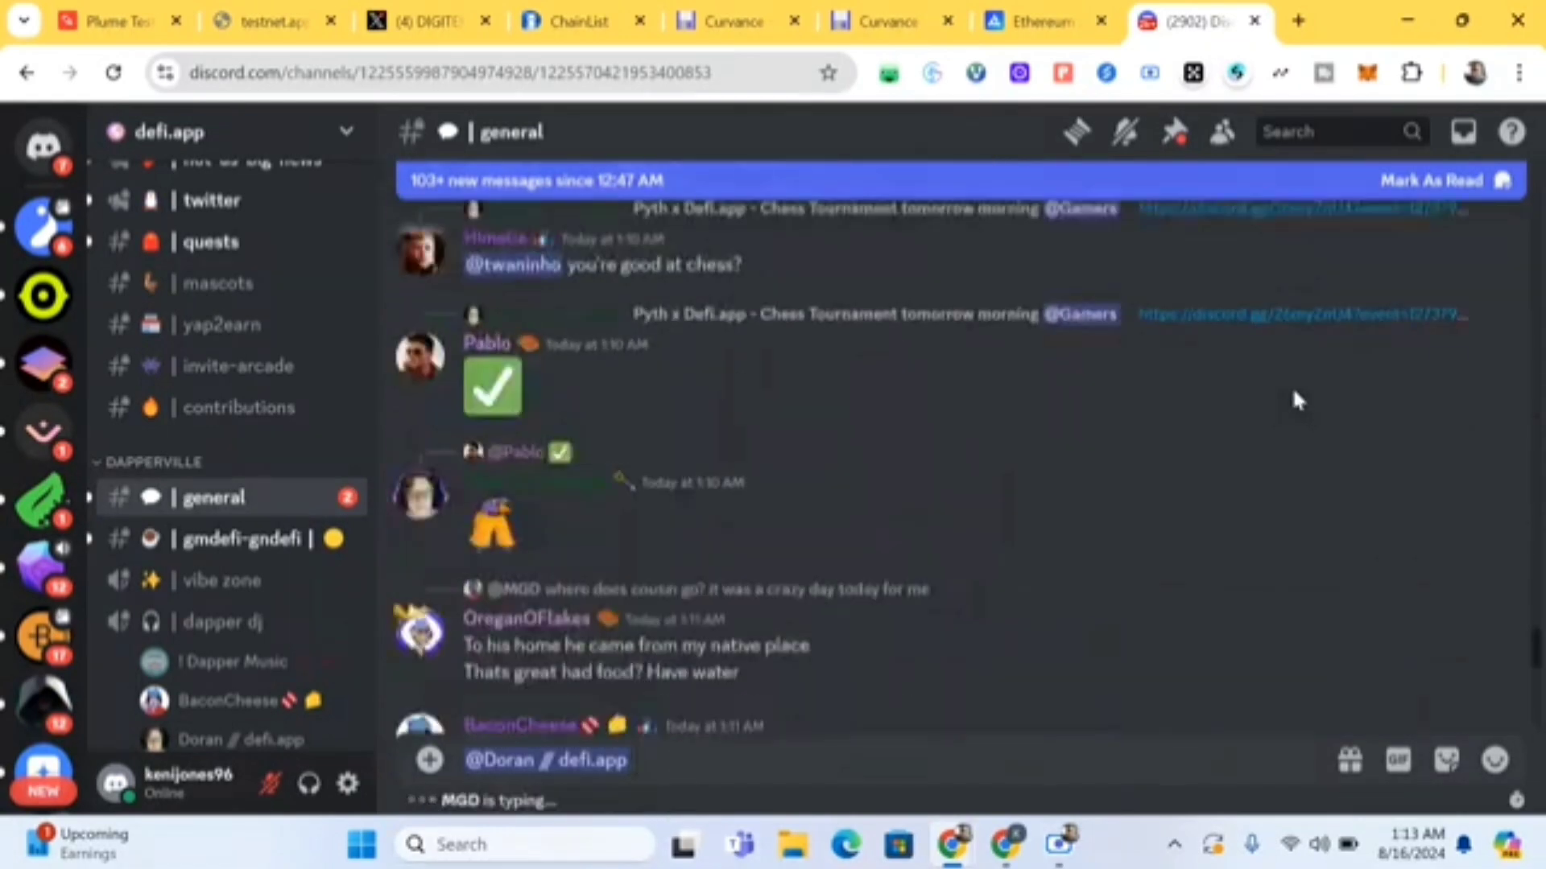
scroll(1291, 385, down, 5)
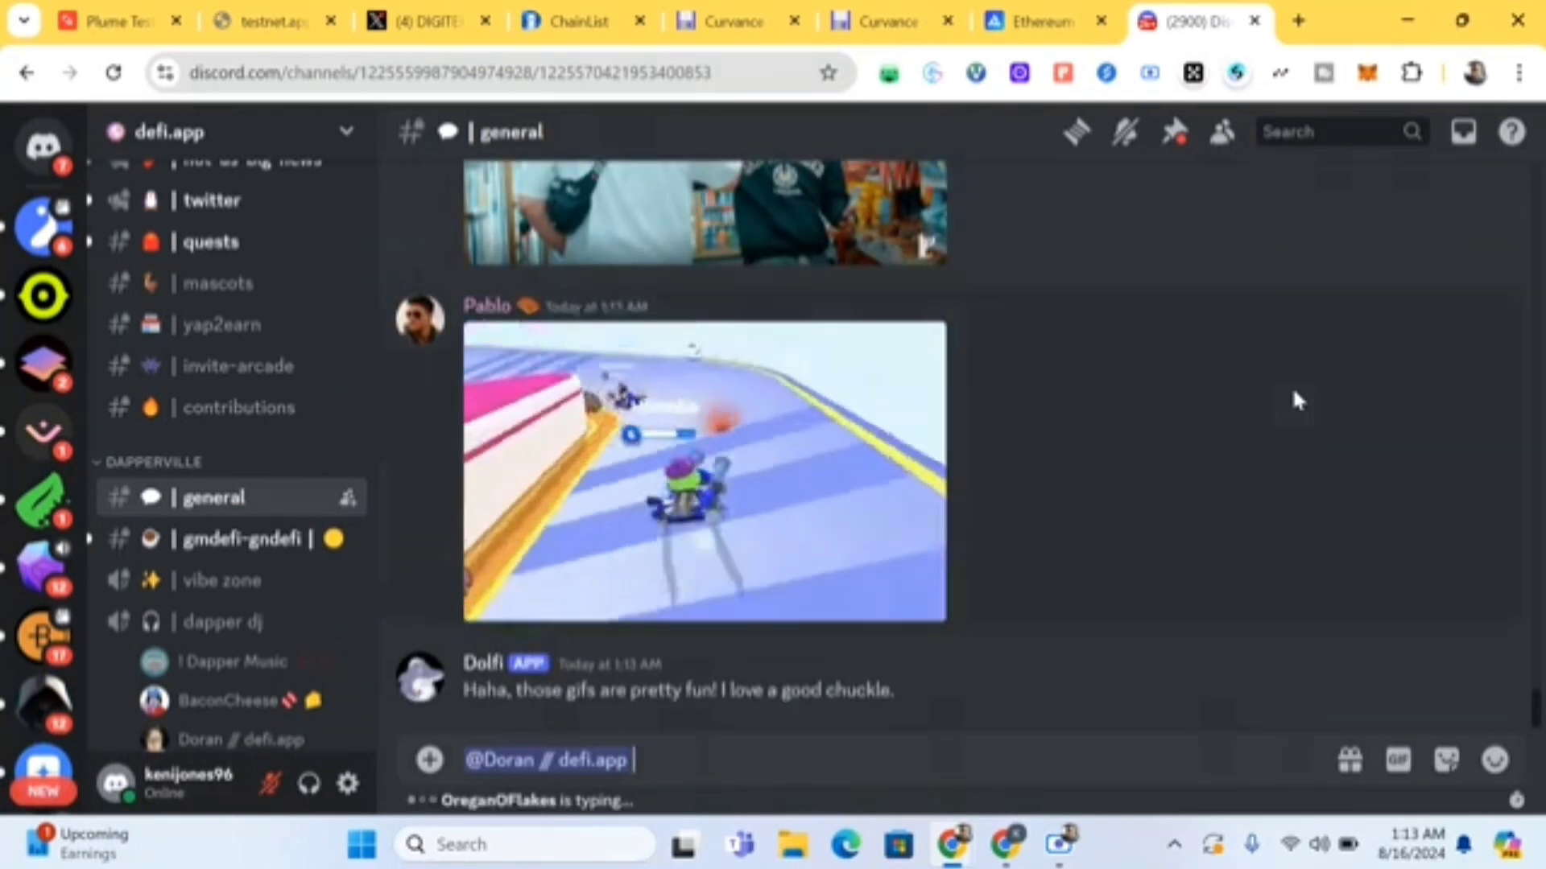
click(1296, 22)
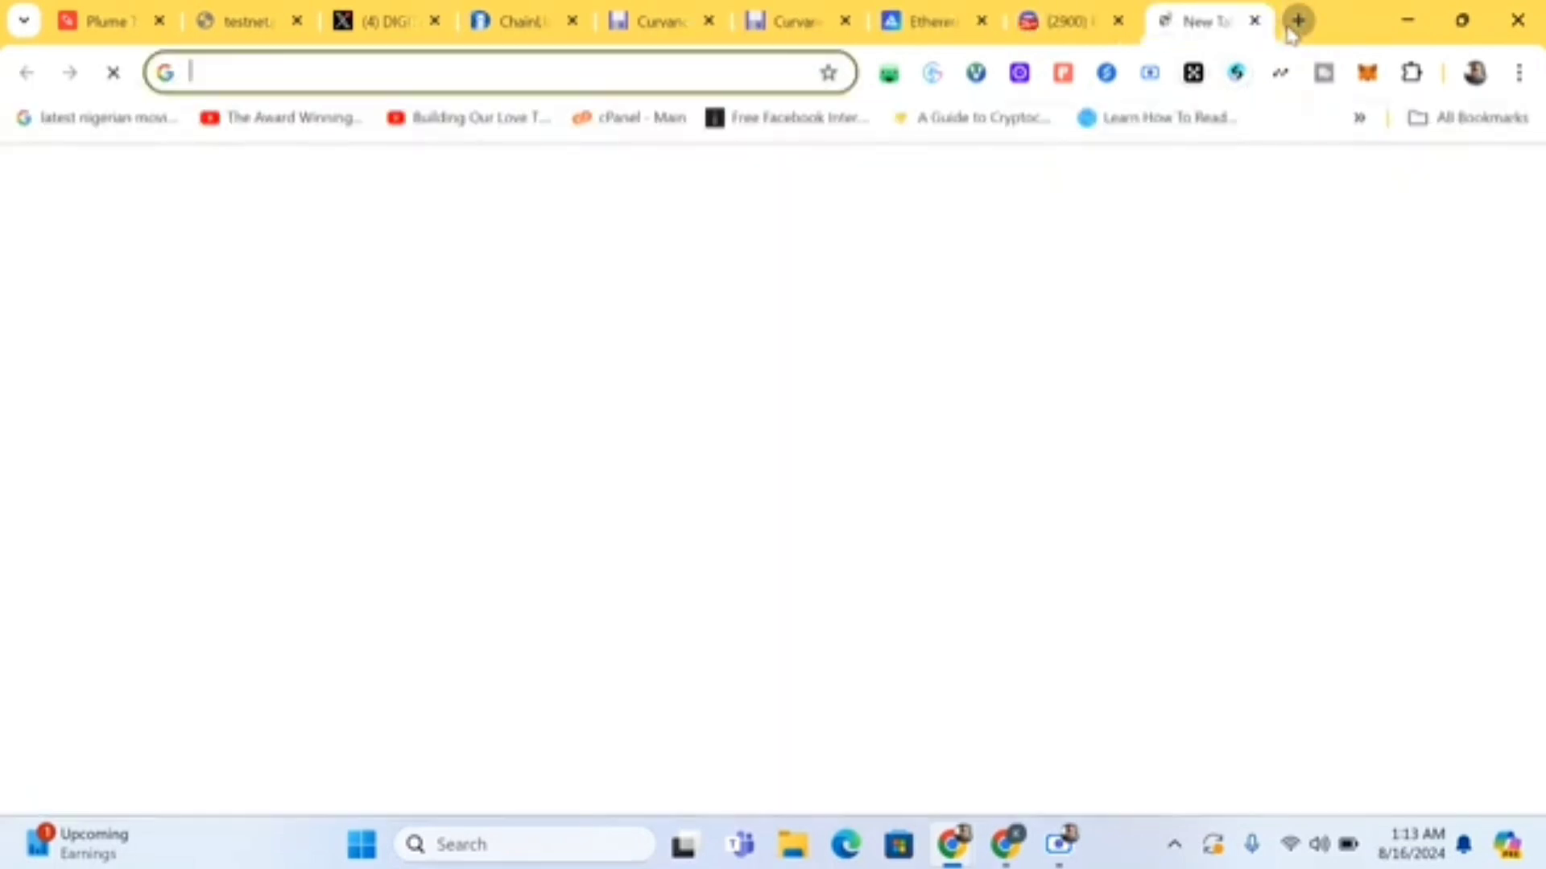
Go to x.com, search 'curvance', and follow the Curvance account
click(753, 77)
text(x.com)
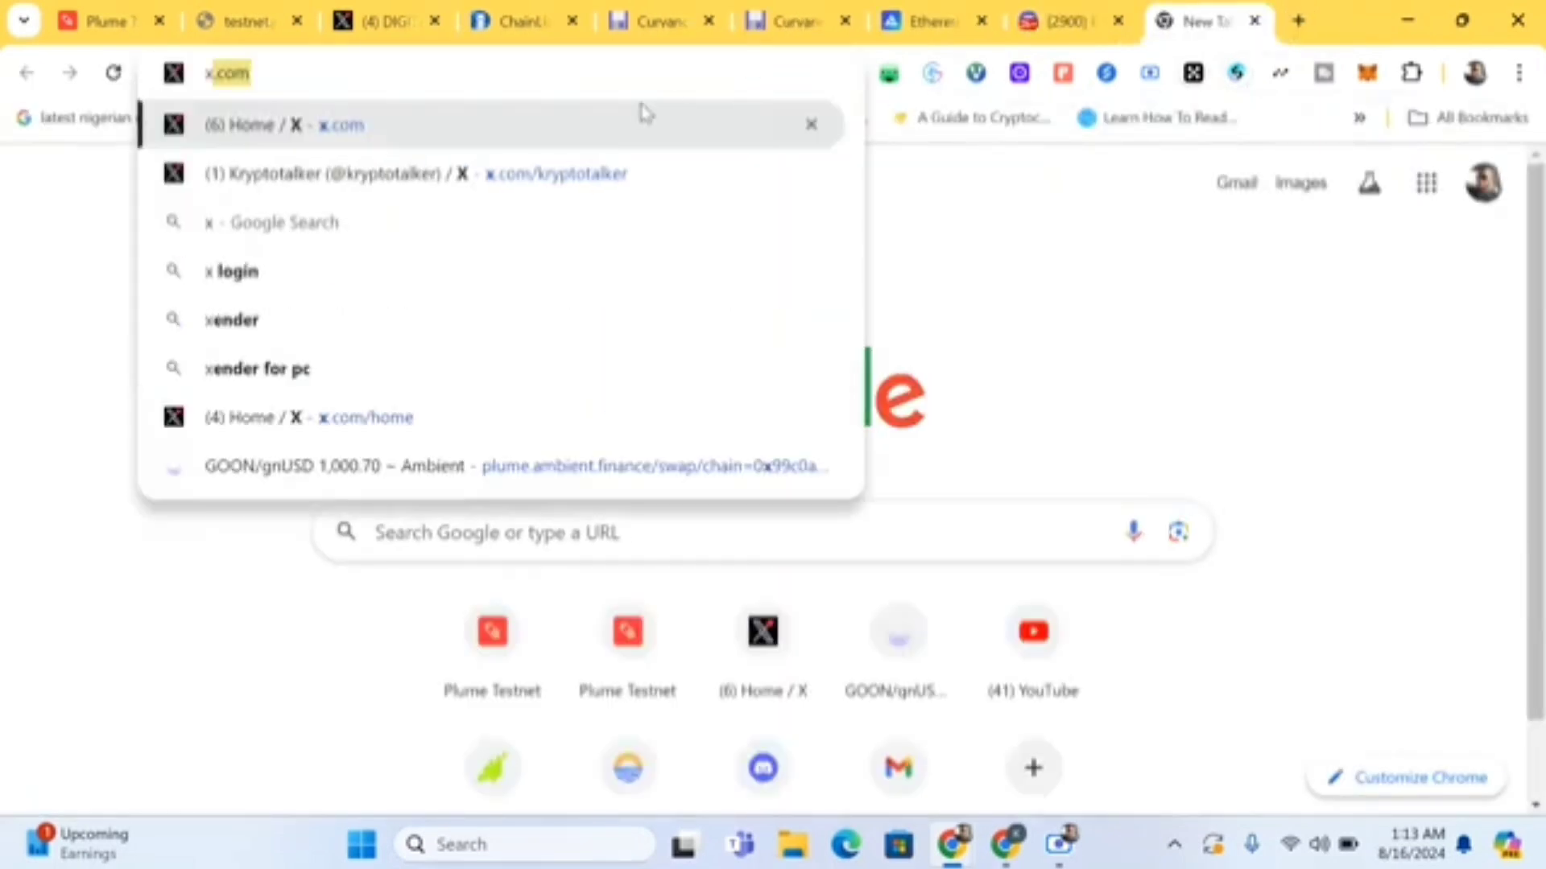
click(628, 135)
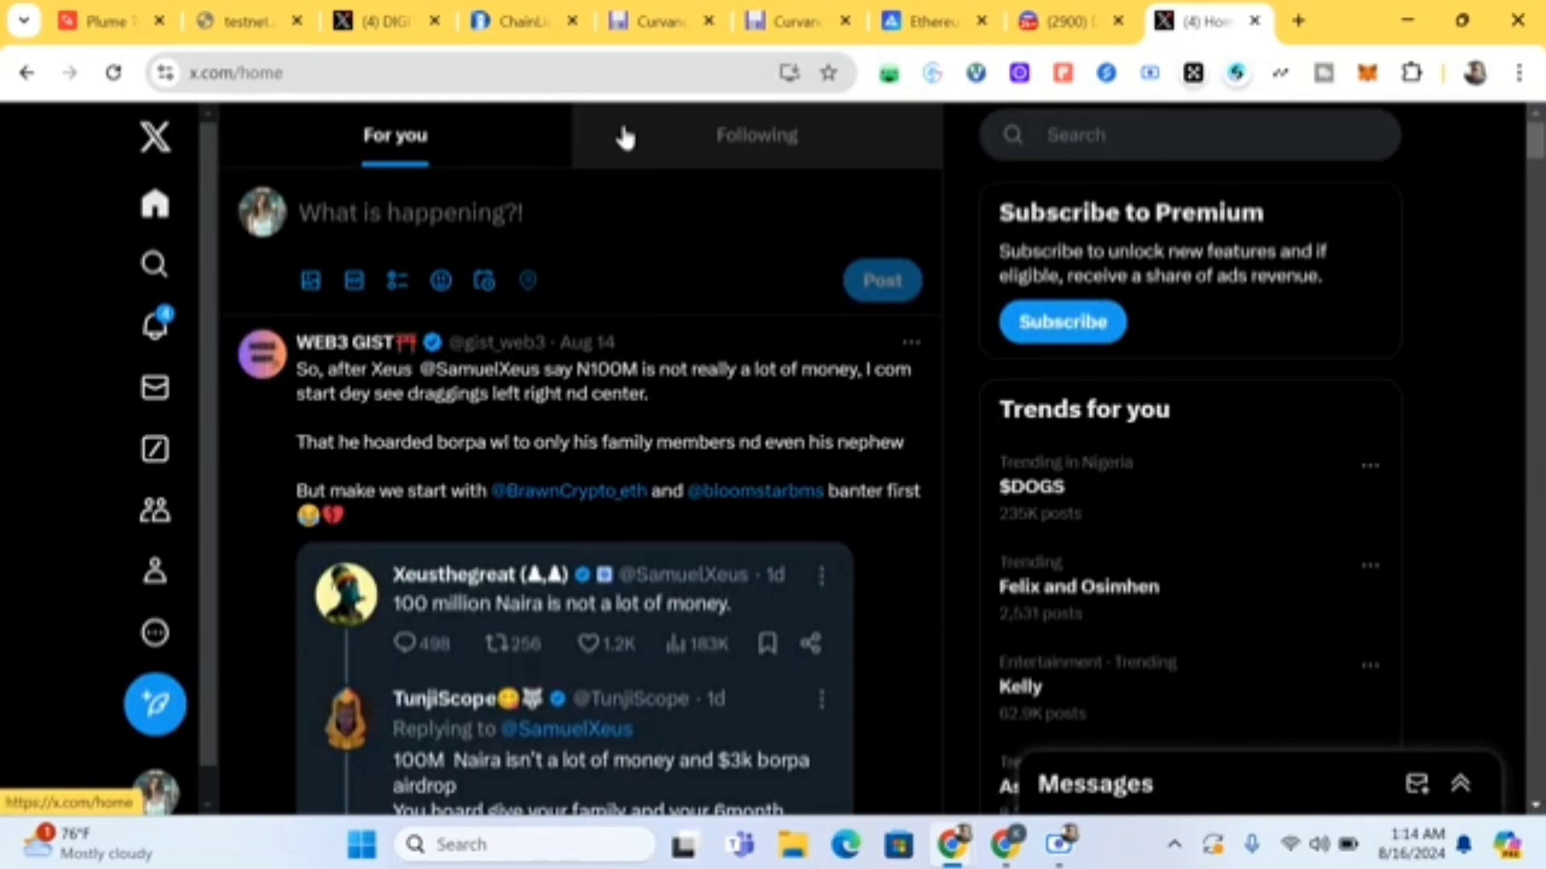
click(1037, 135)
text(curvance)
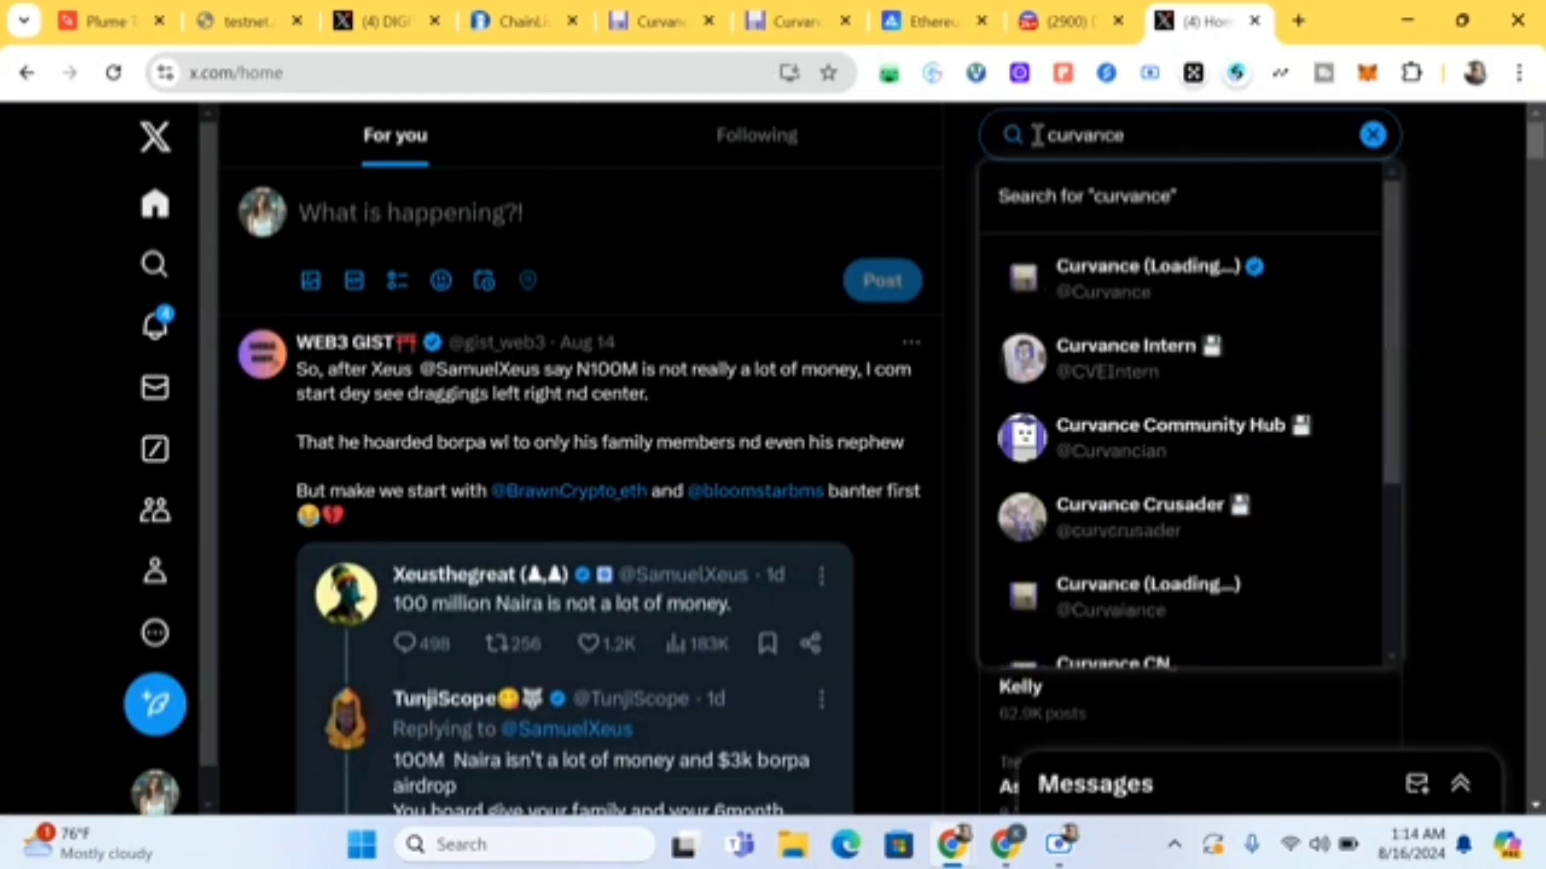
click(1147, 278)
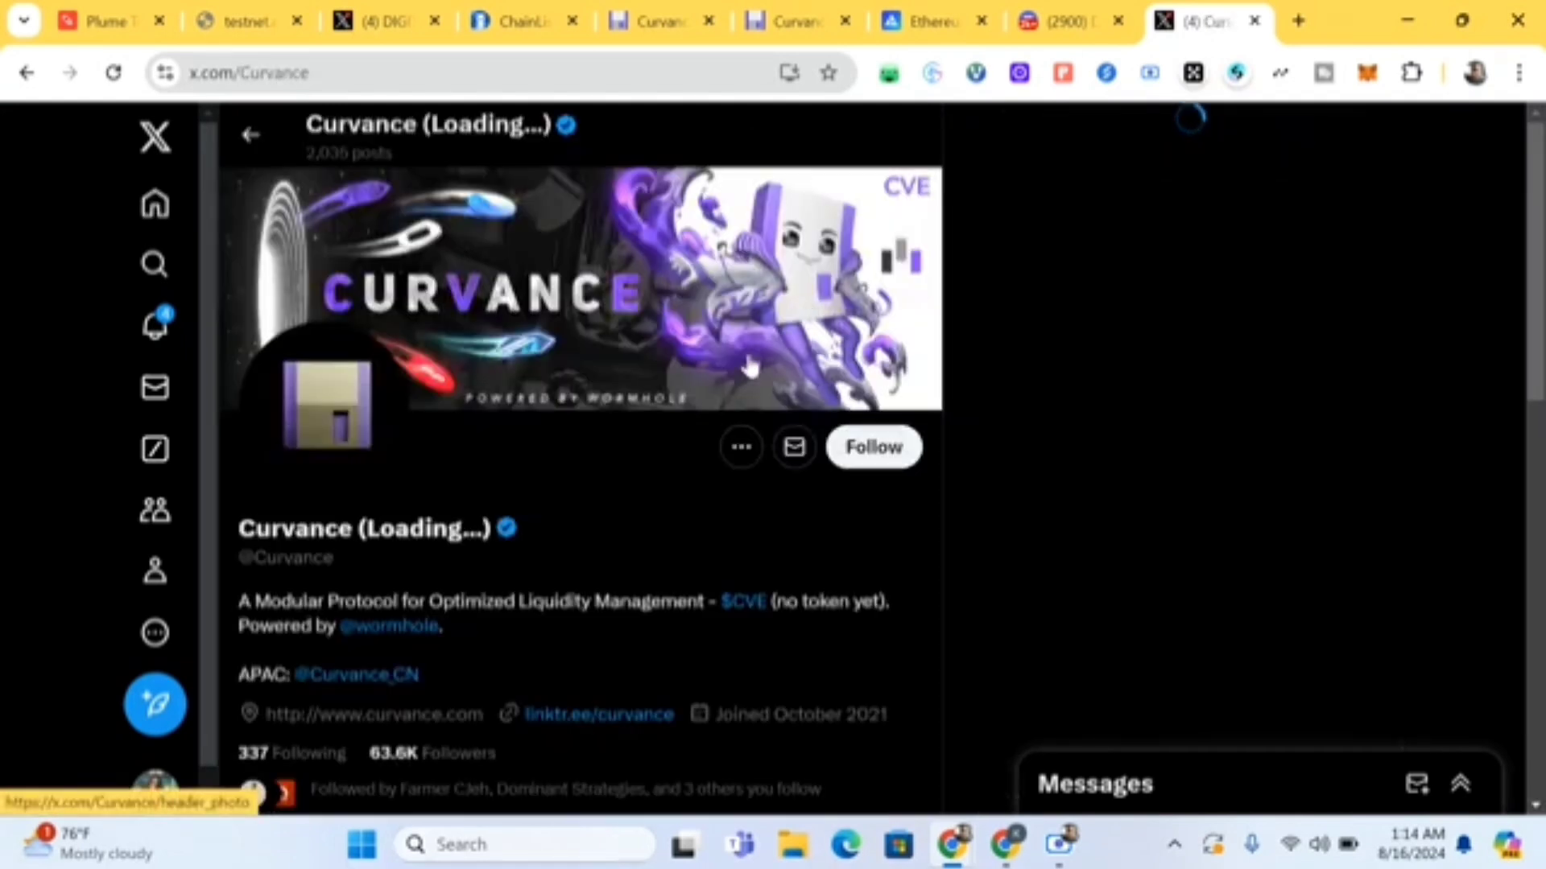
click(870, 448)
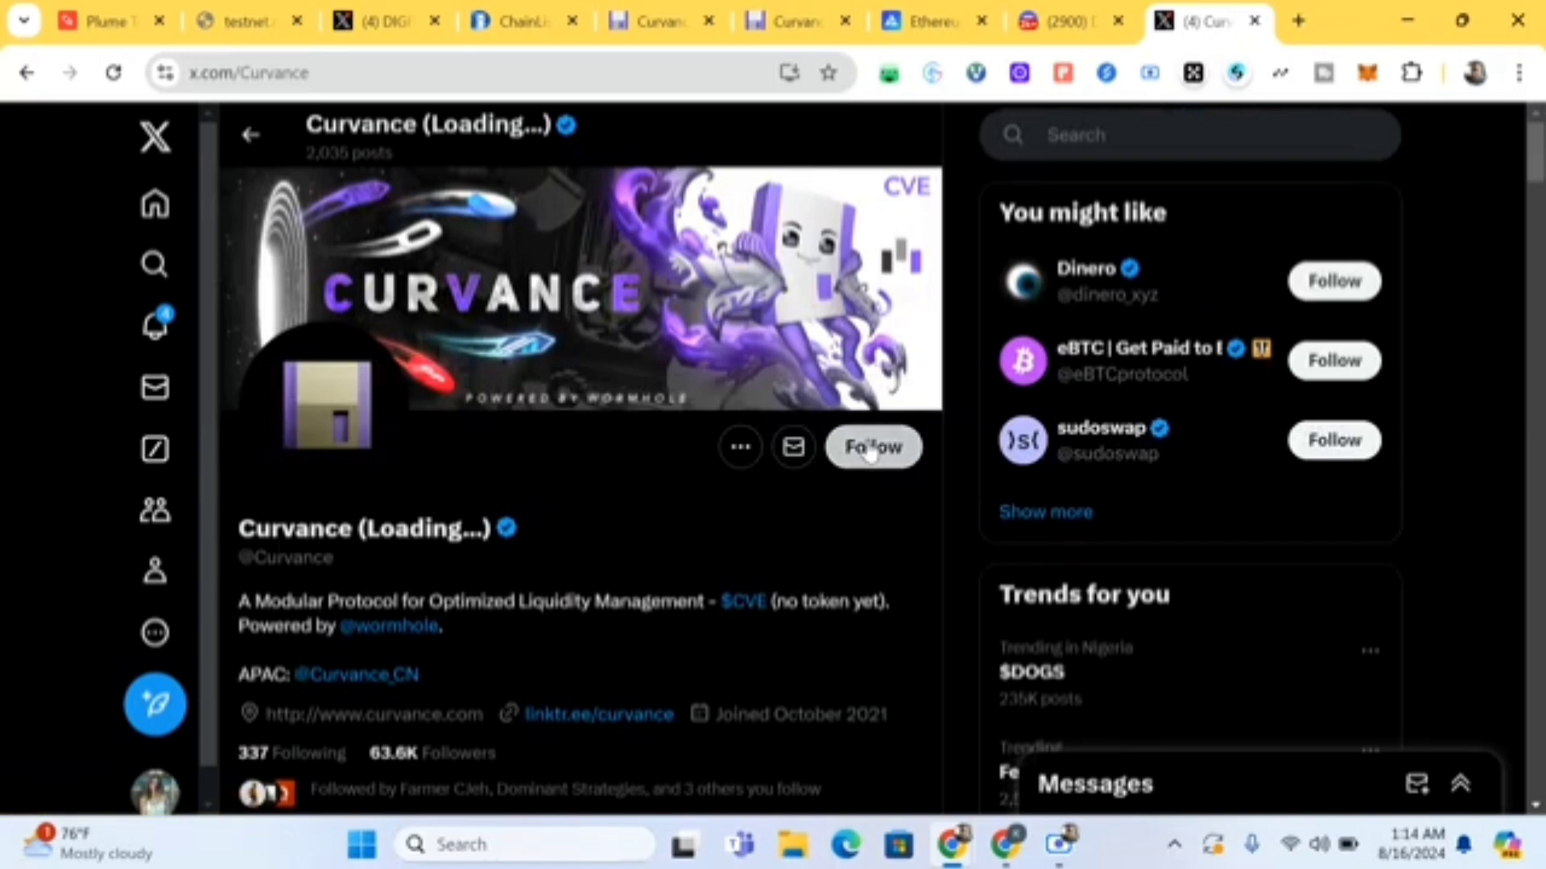
click(1151, 141)
text(defi)
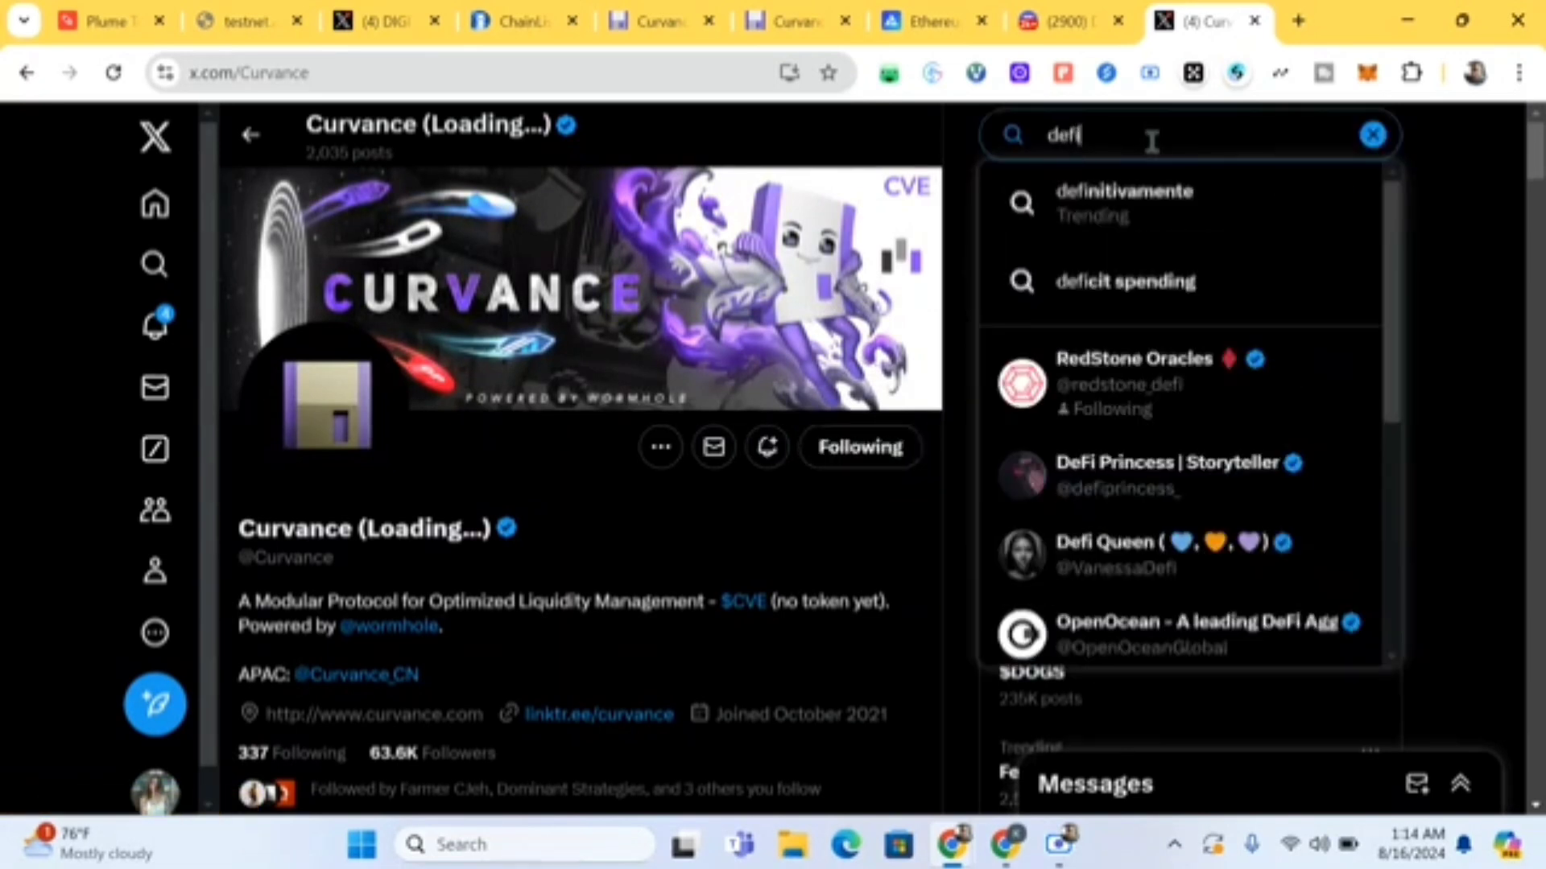
key(ctrl+a)
text(@appdefi)
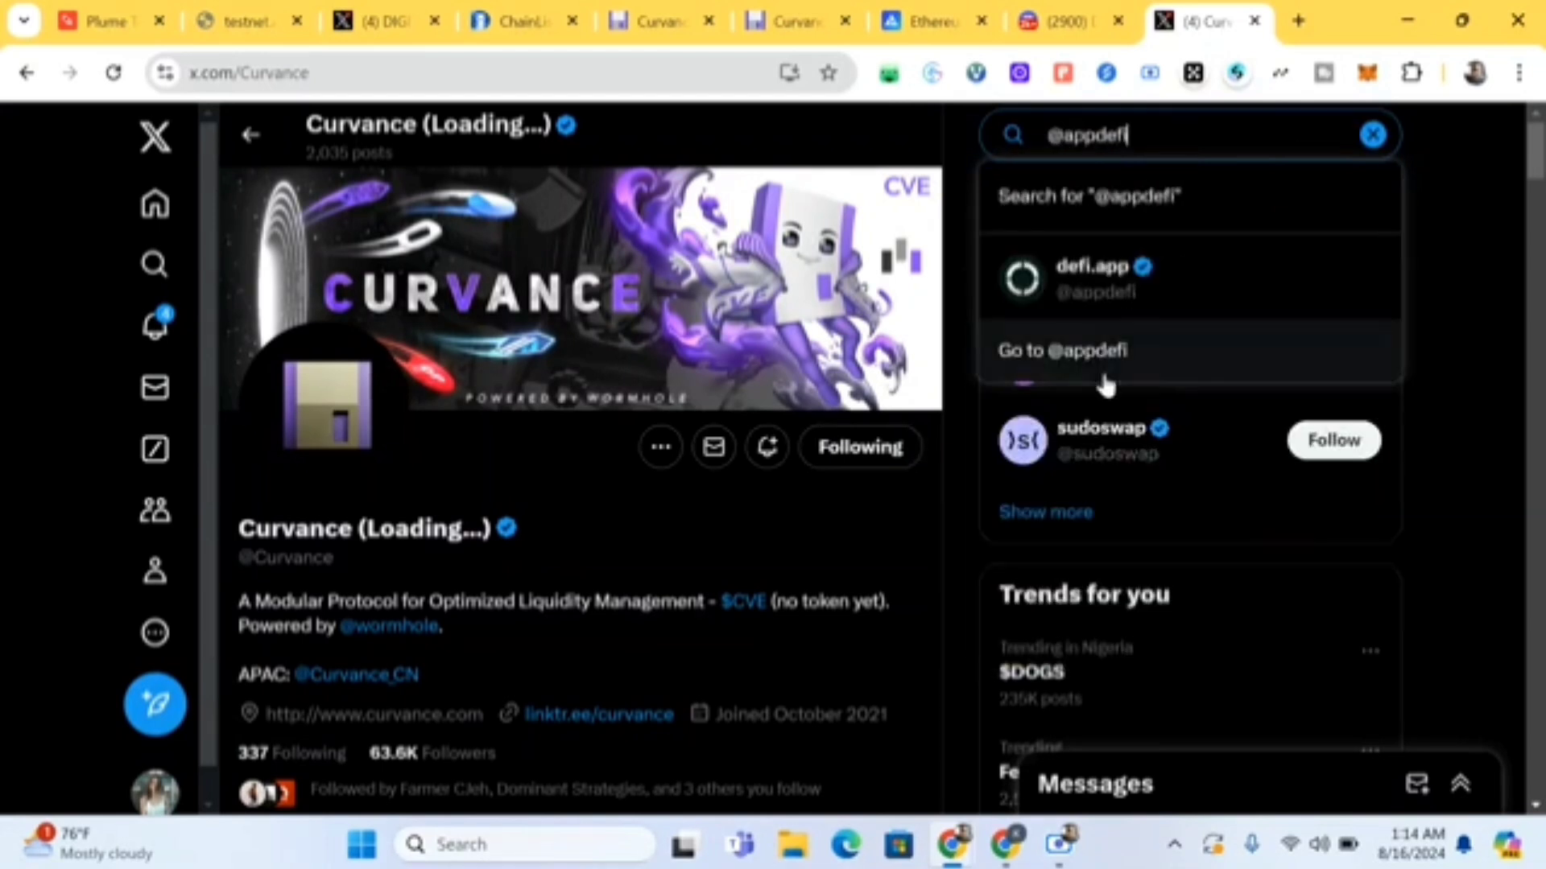
click(1142, 292)
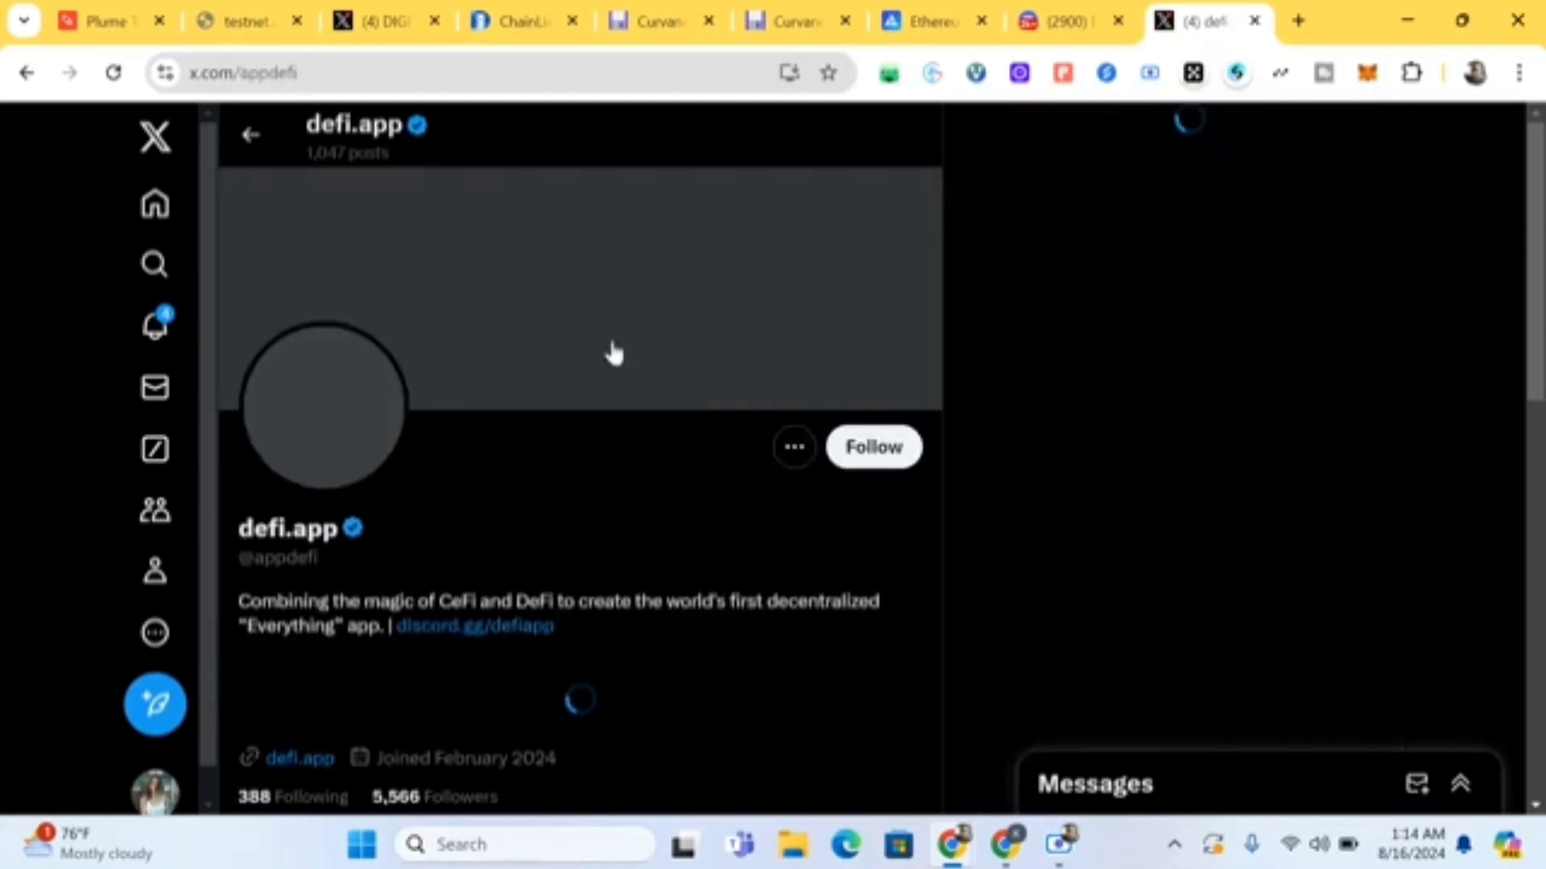
click(886, 448)
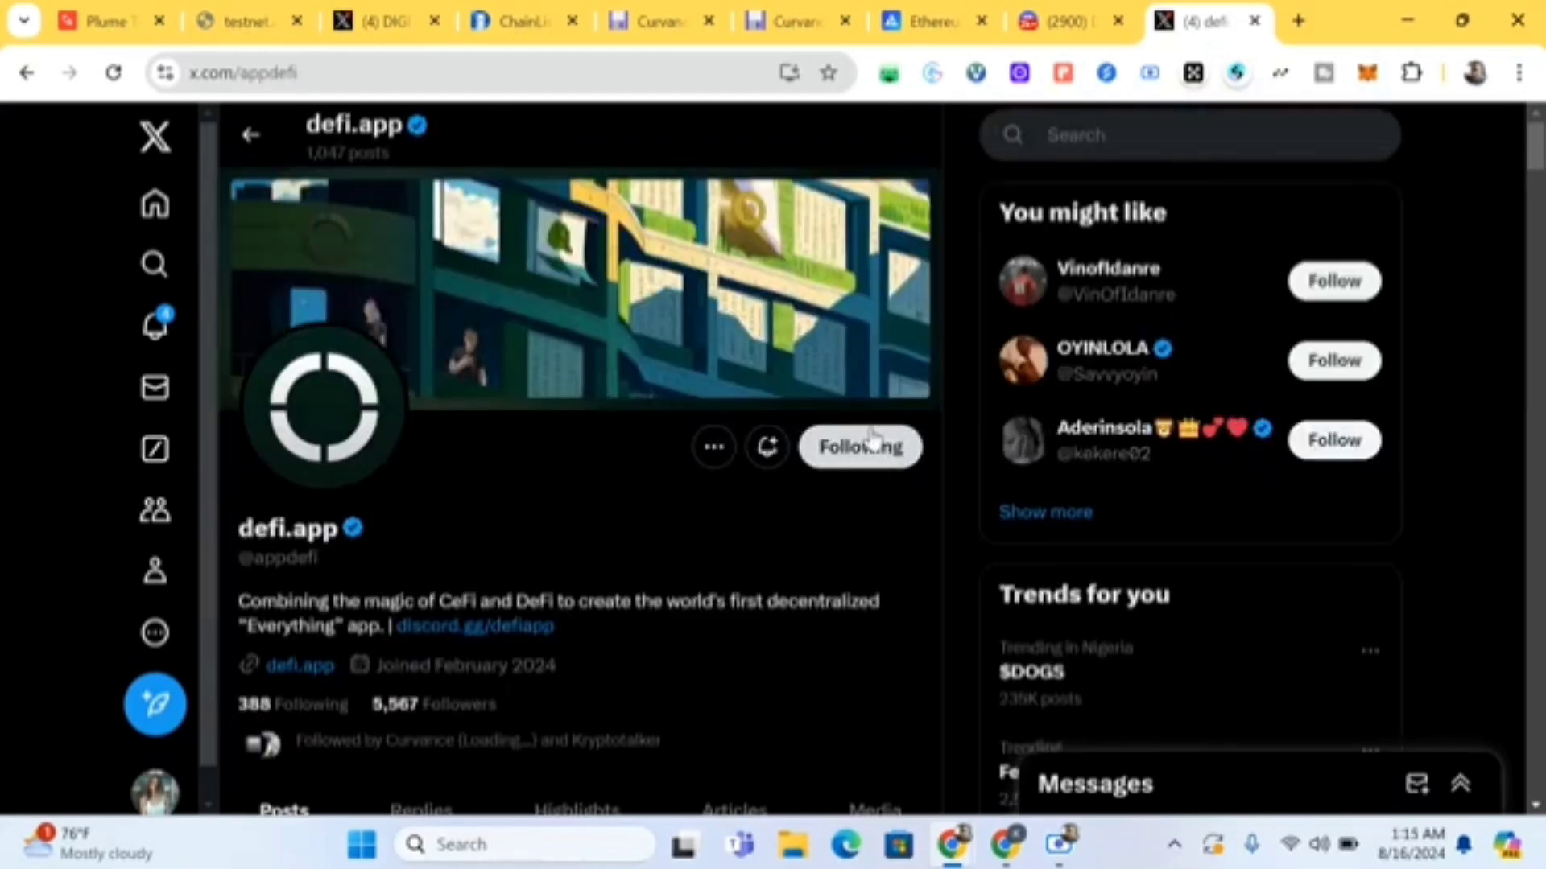
click(1062, 21)
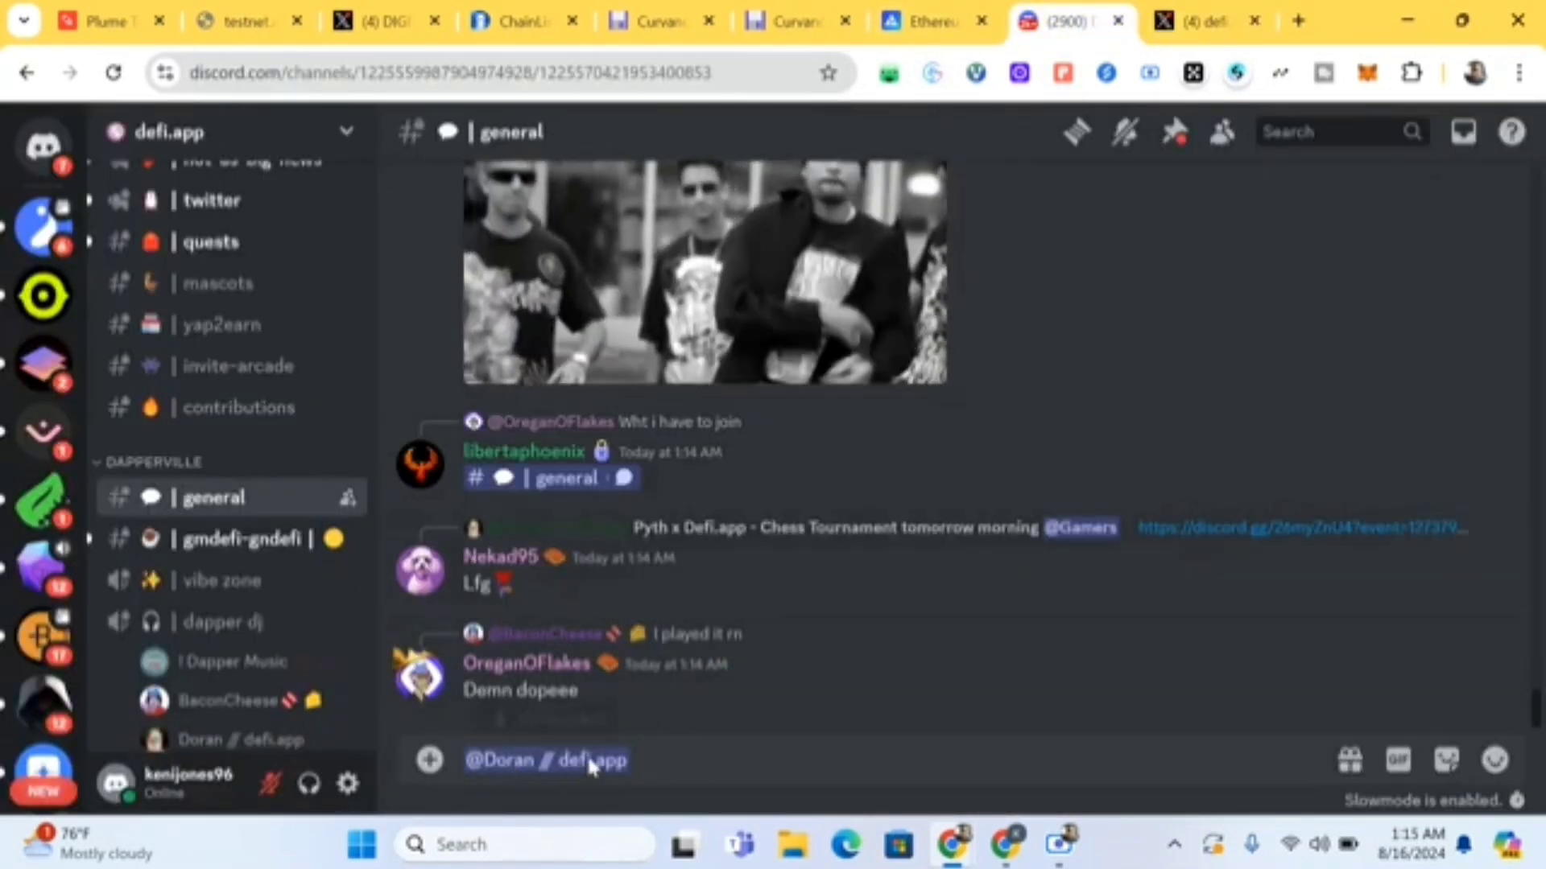
Send 'hi' after the community lead's mention in #general and open their profile card
mouse_move(551, 759)
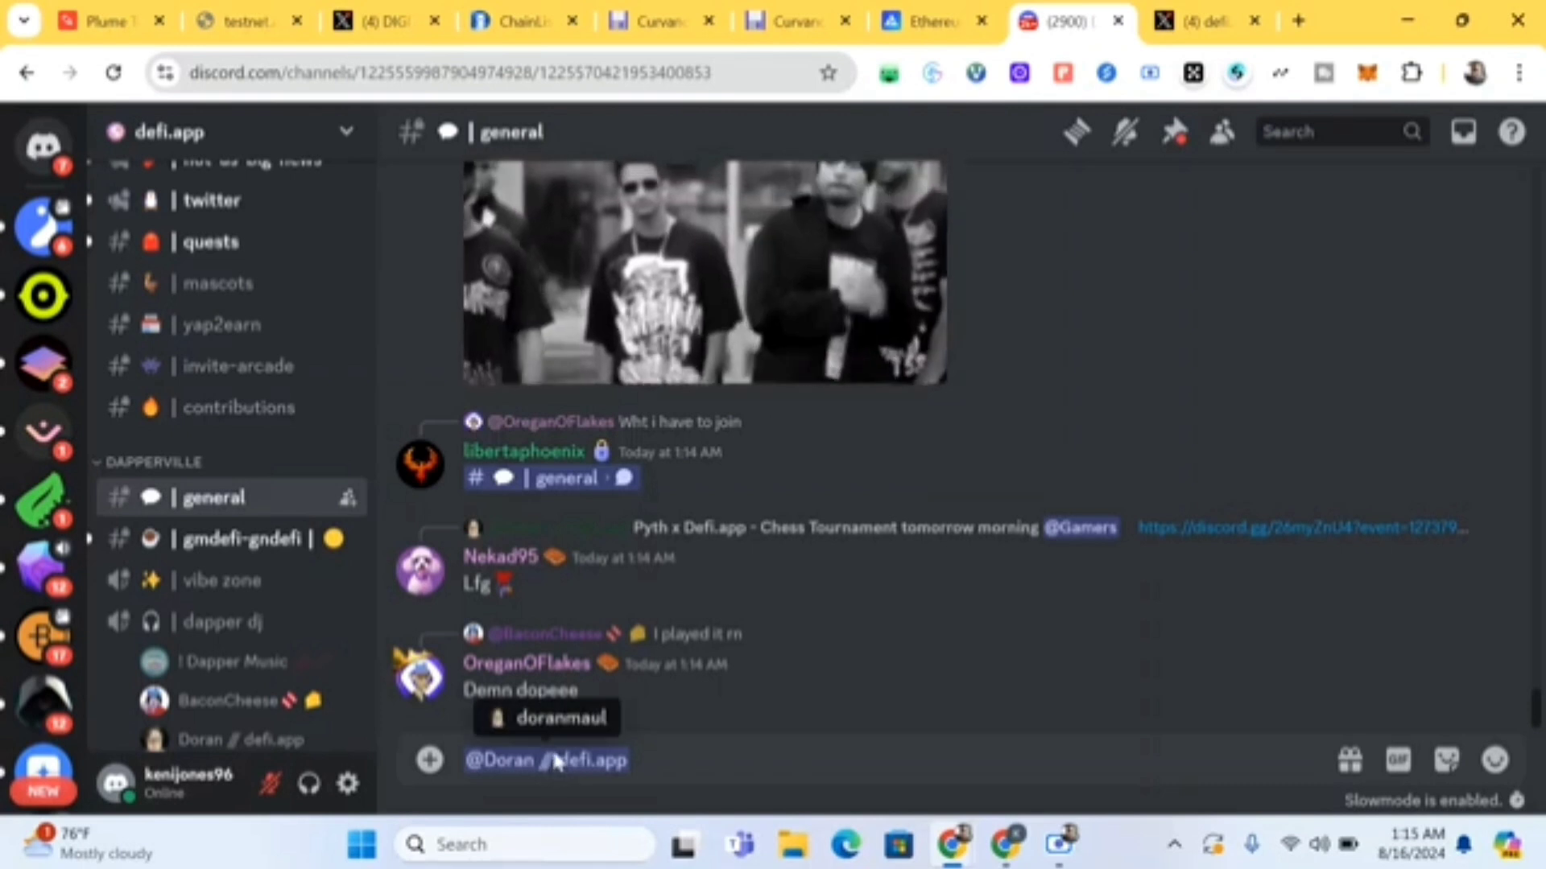
double_click(554, 760)
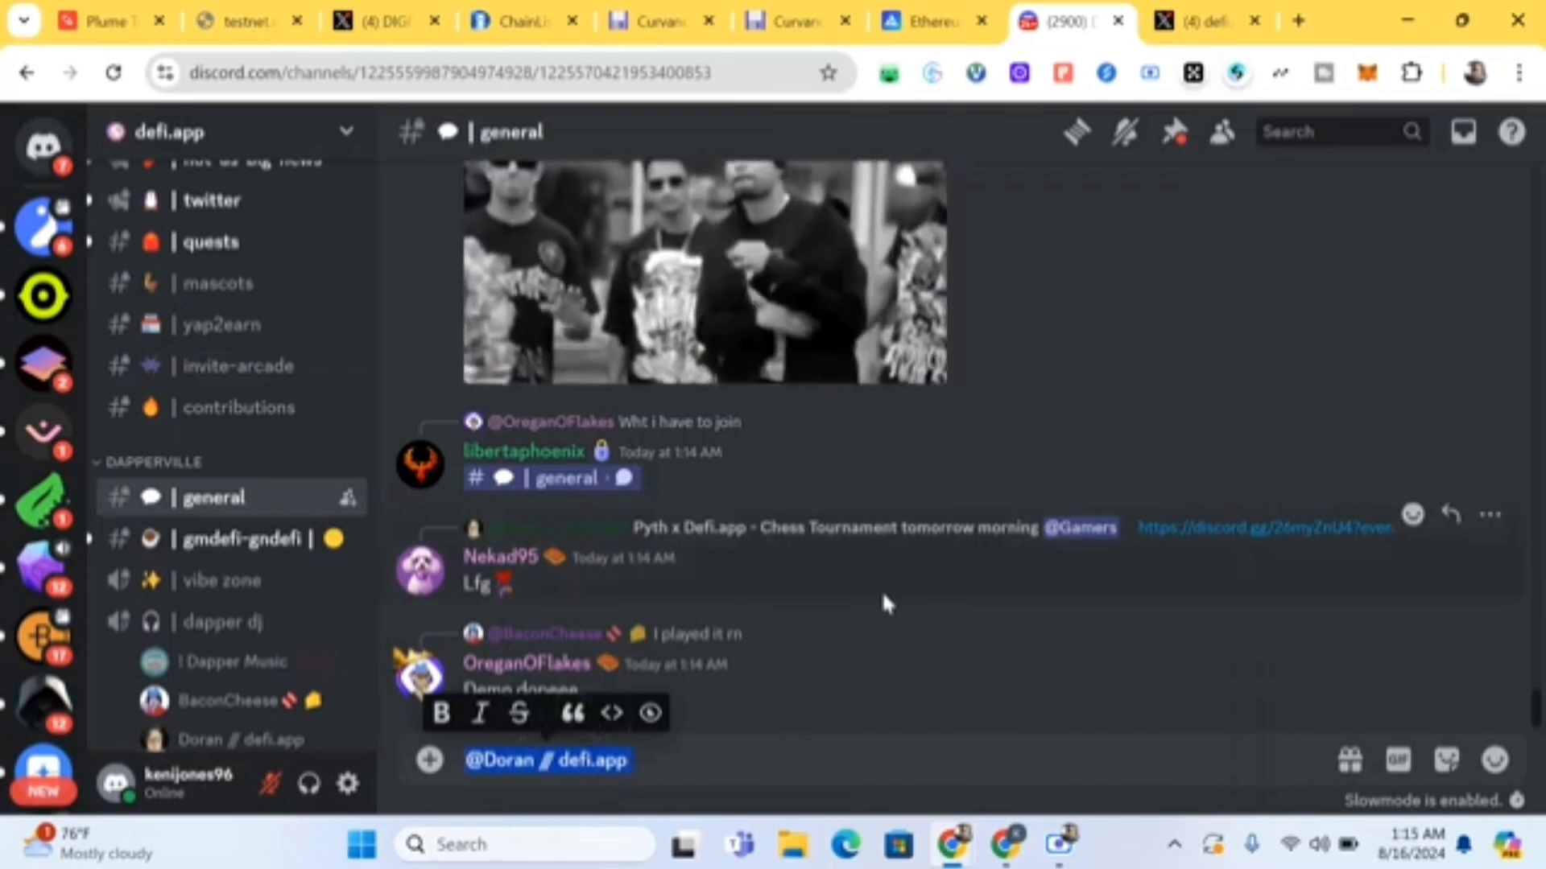
scroll(925, 495, up, 8)
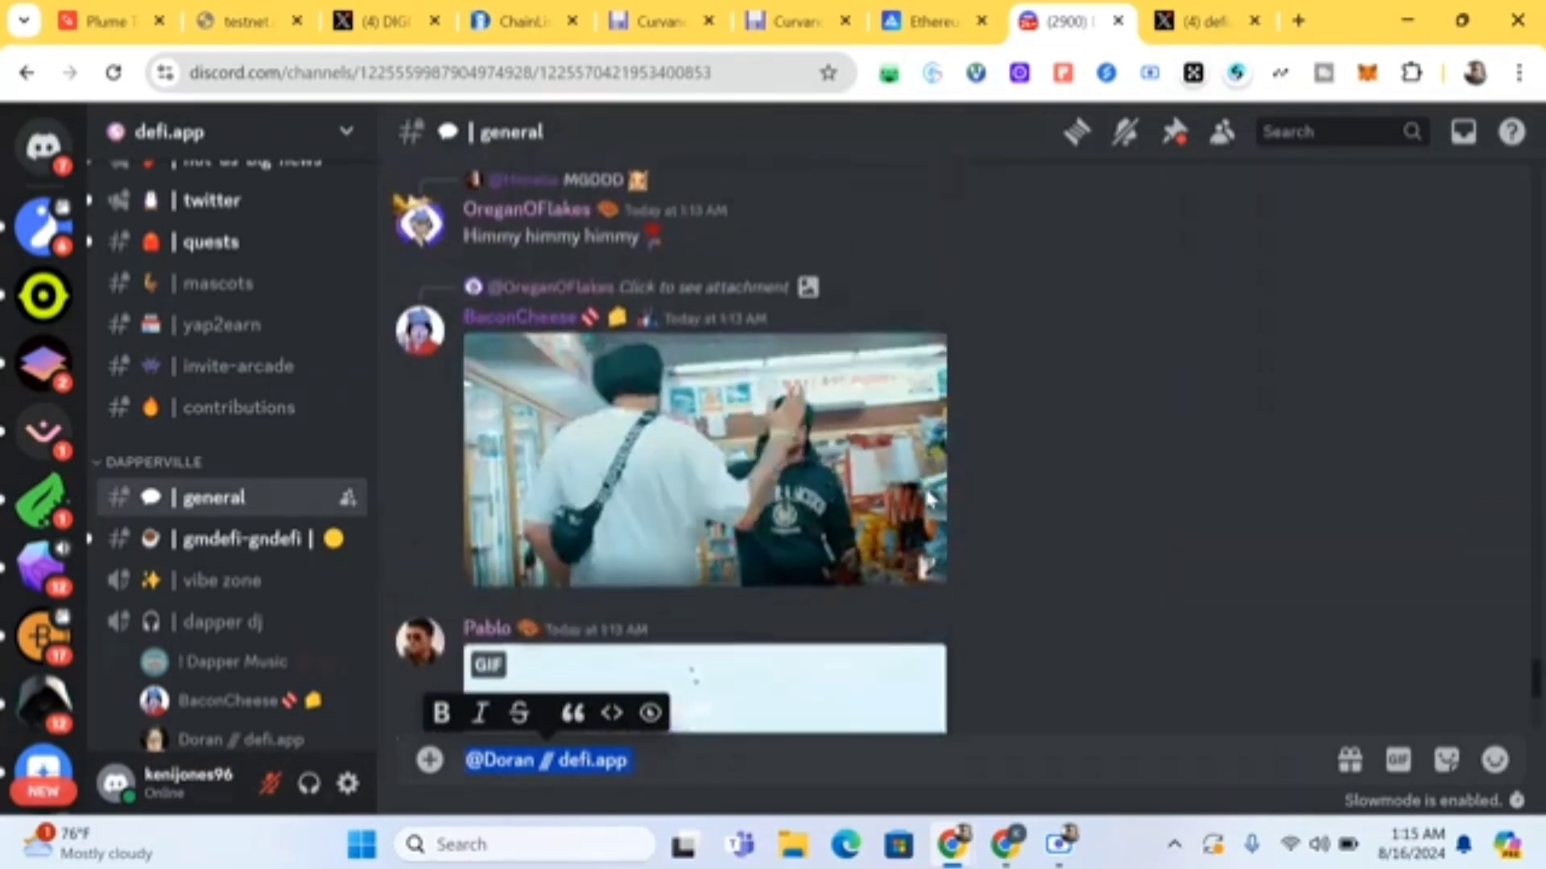
scroll(926, 500, down, 3)
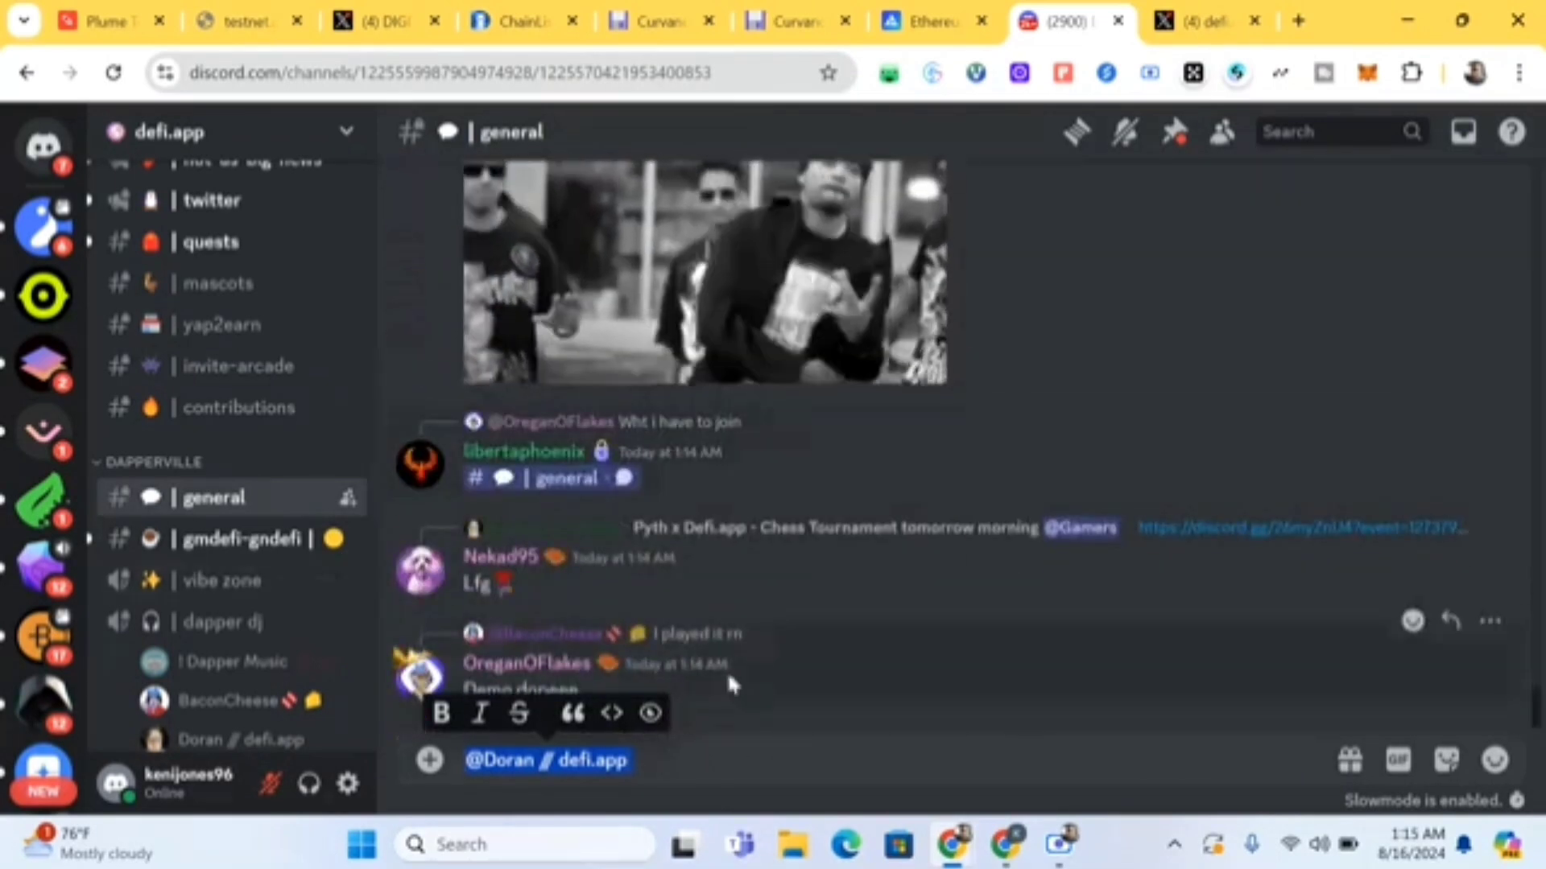
click(836, 631)
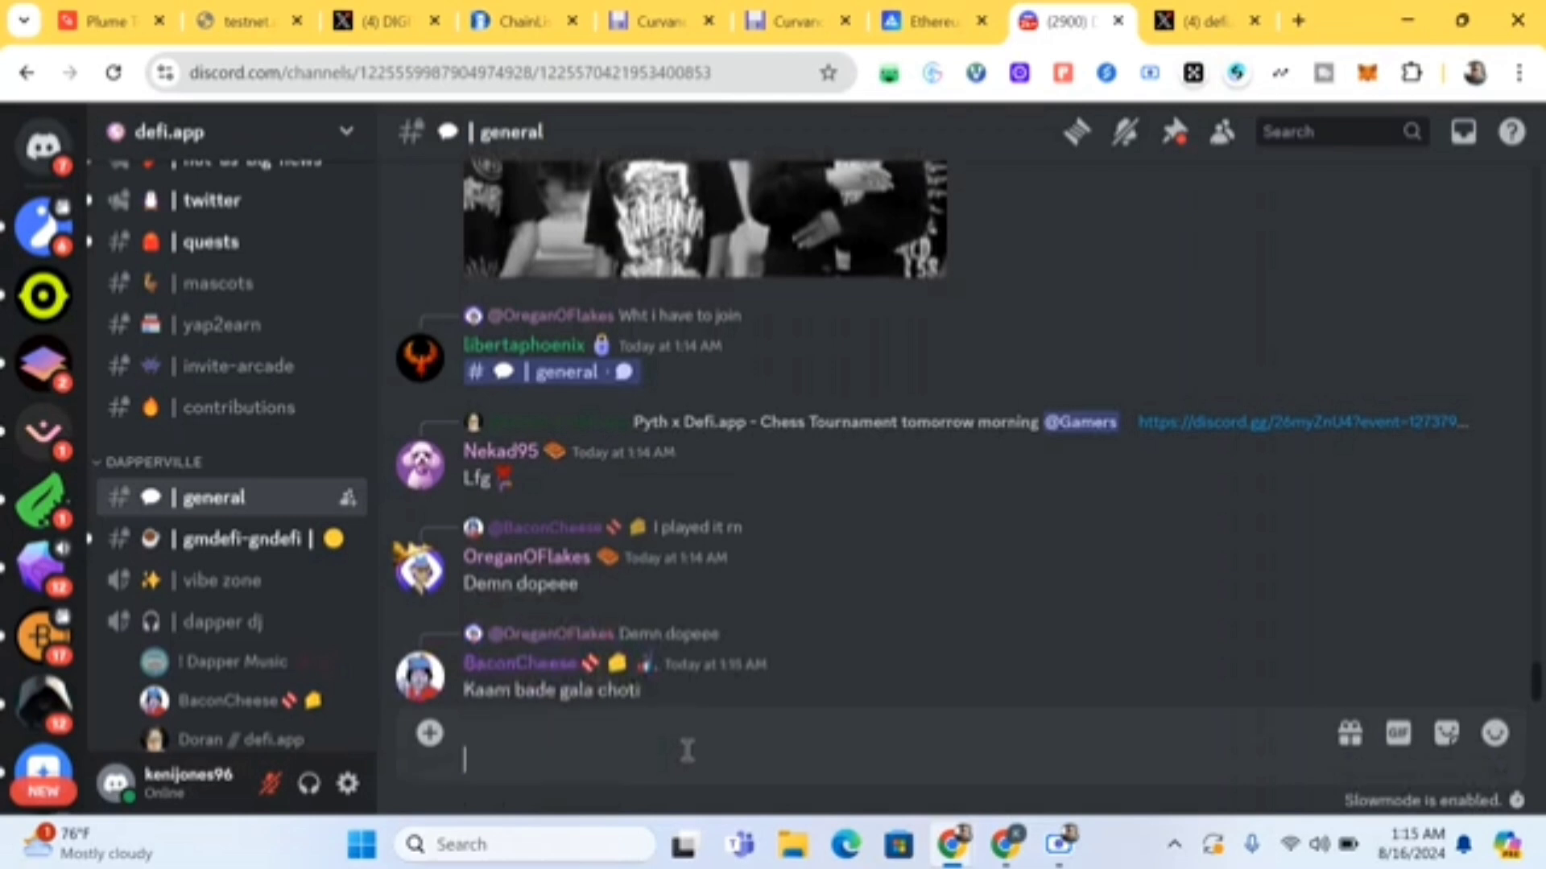
text(hi)
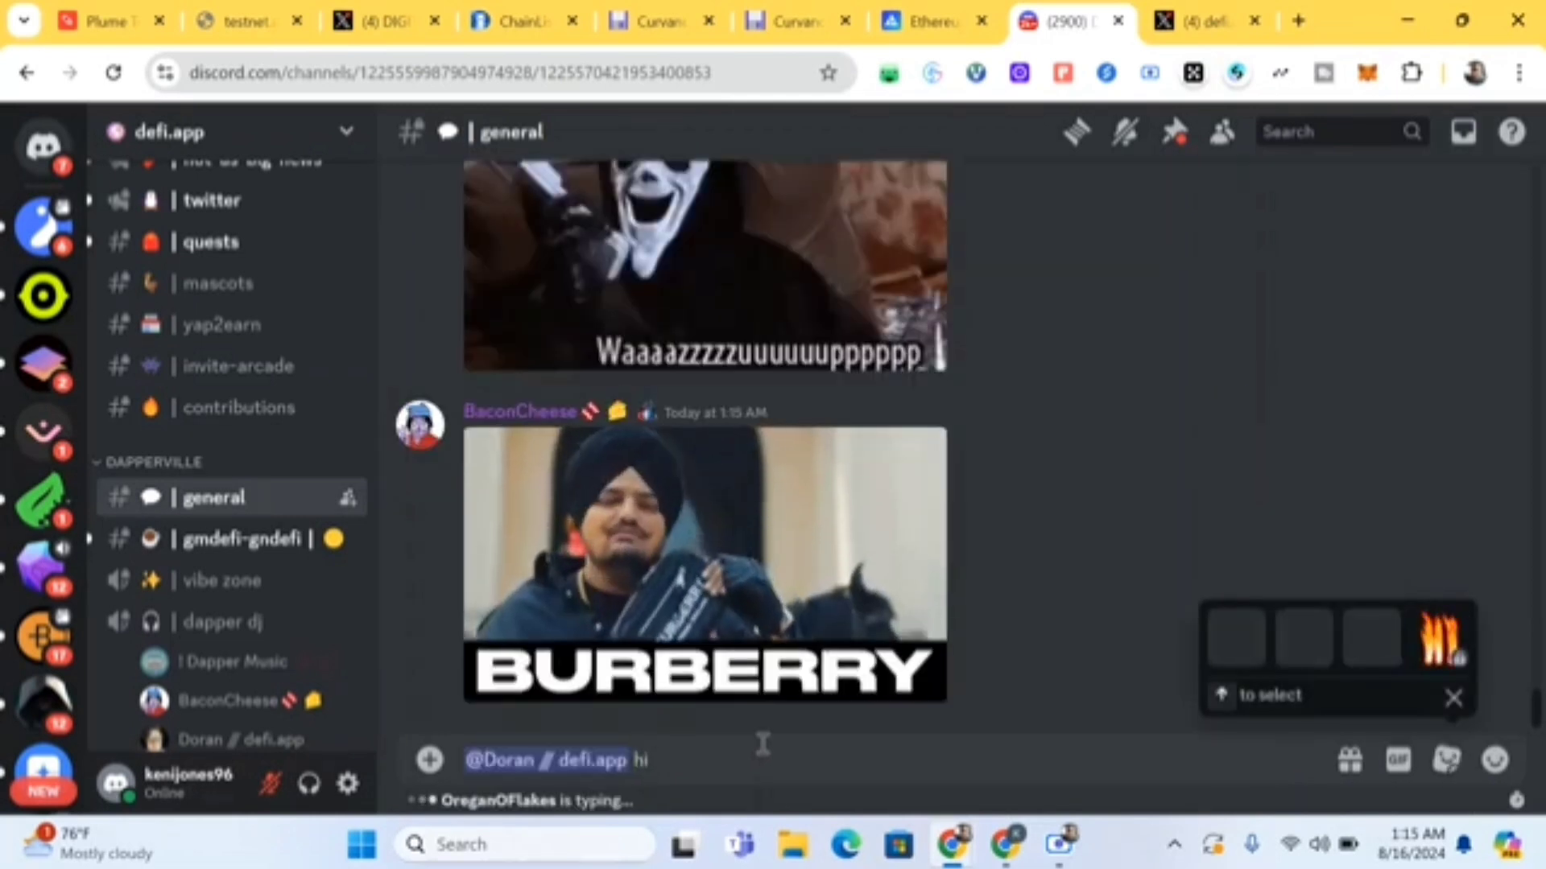
key(Return)
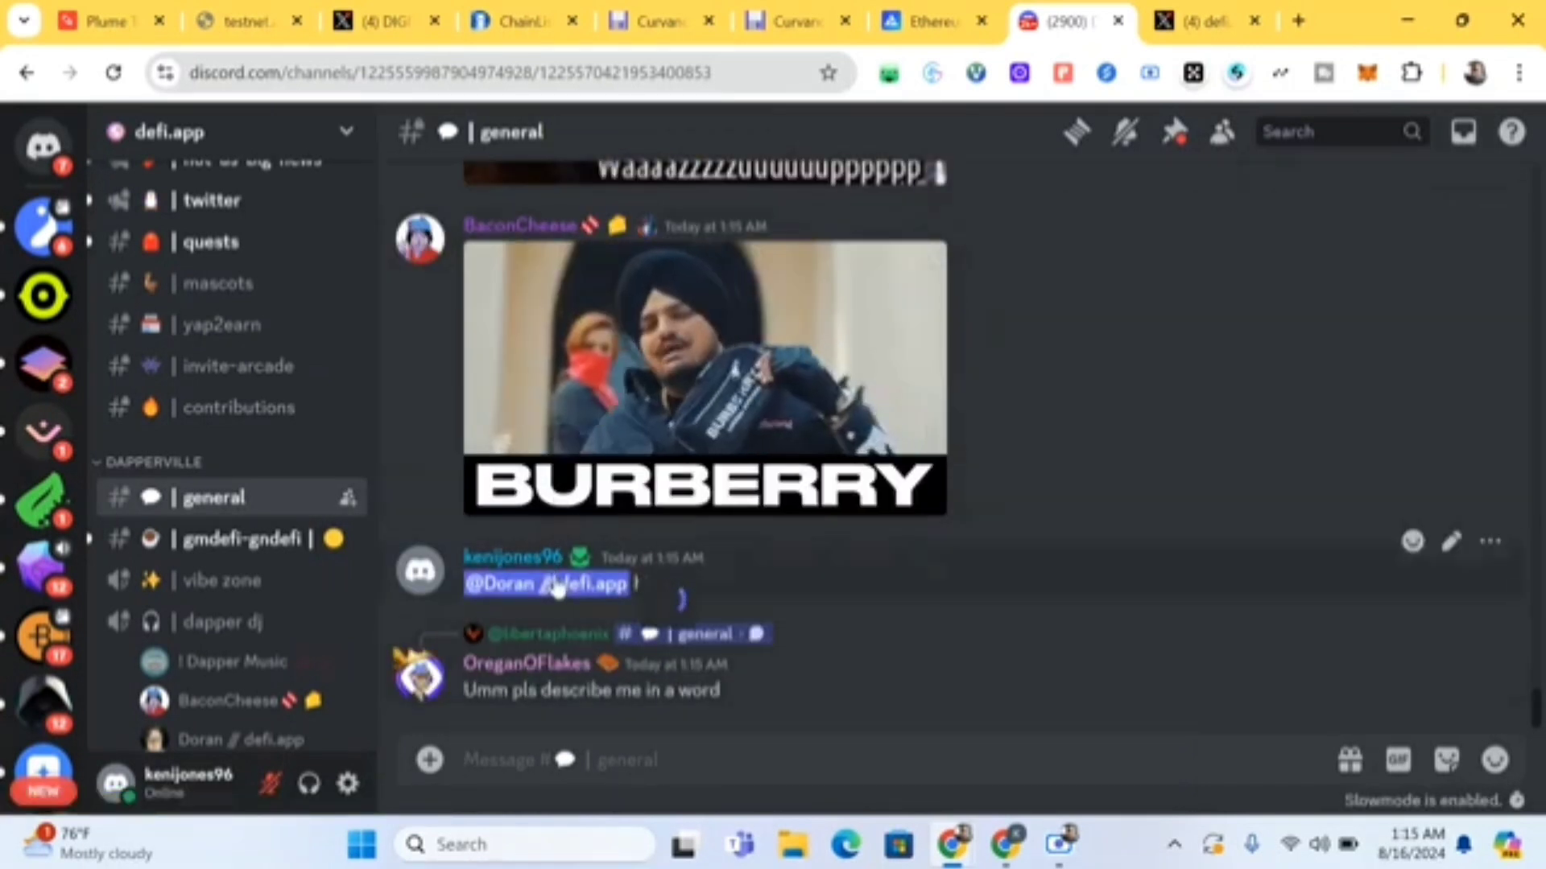
click(557, 586)
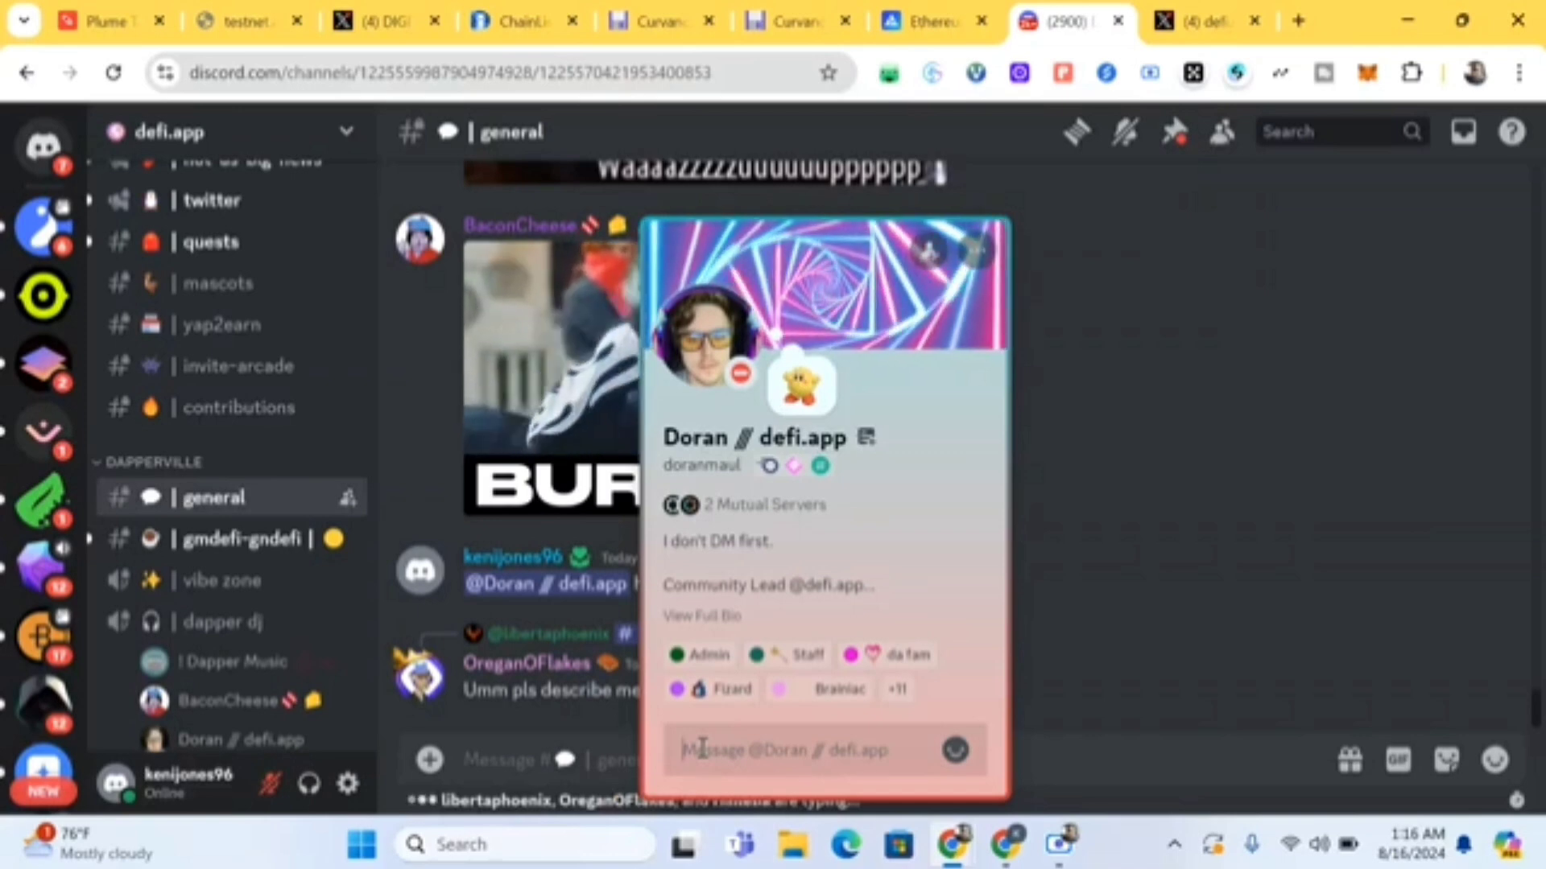
Send 'hi' from the profile card and review the resulting direct message history
text(hi)
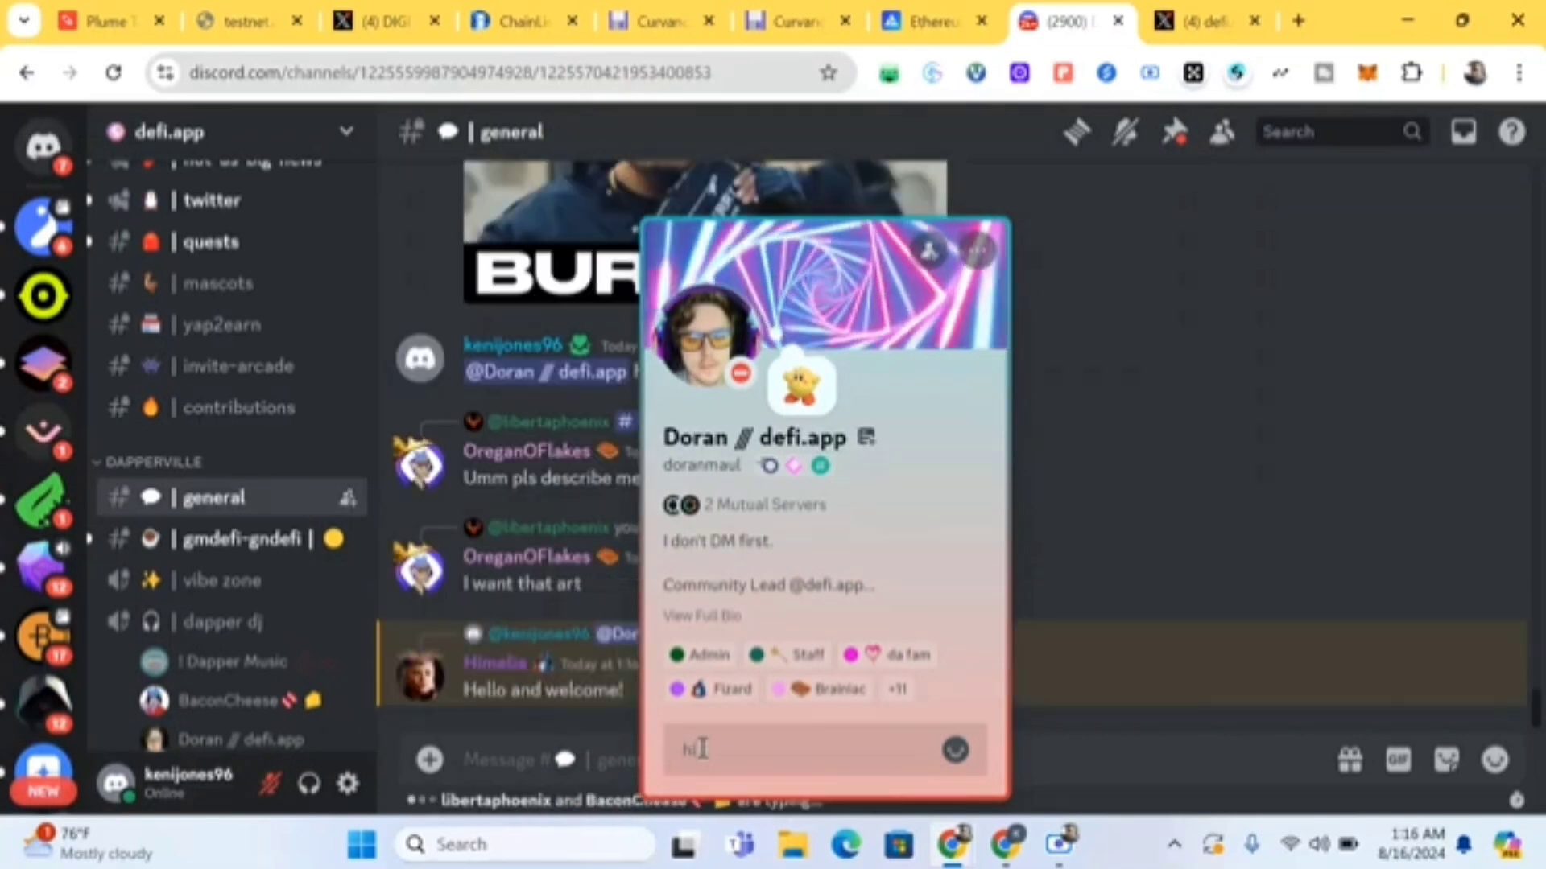
key(Return)
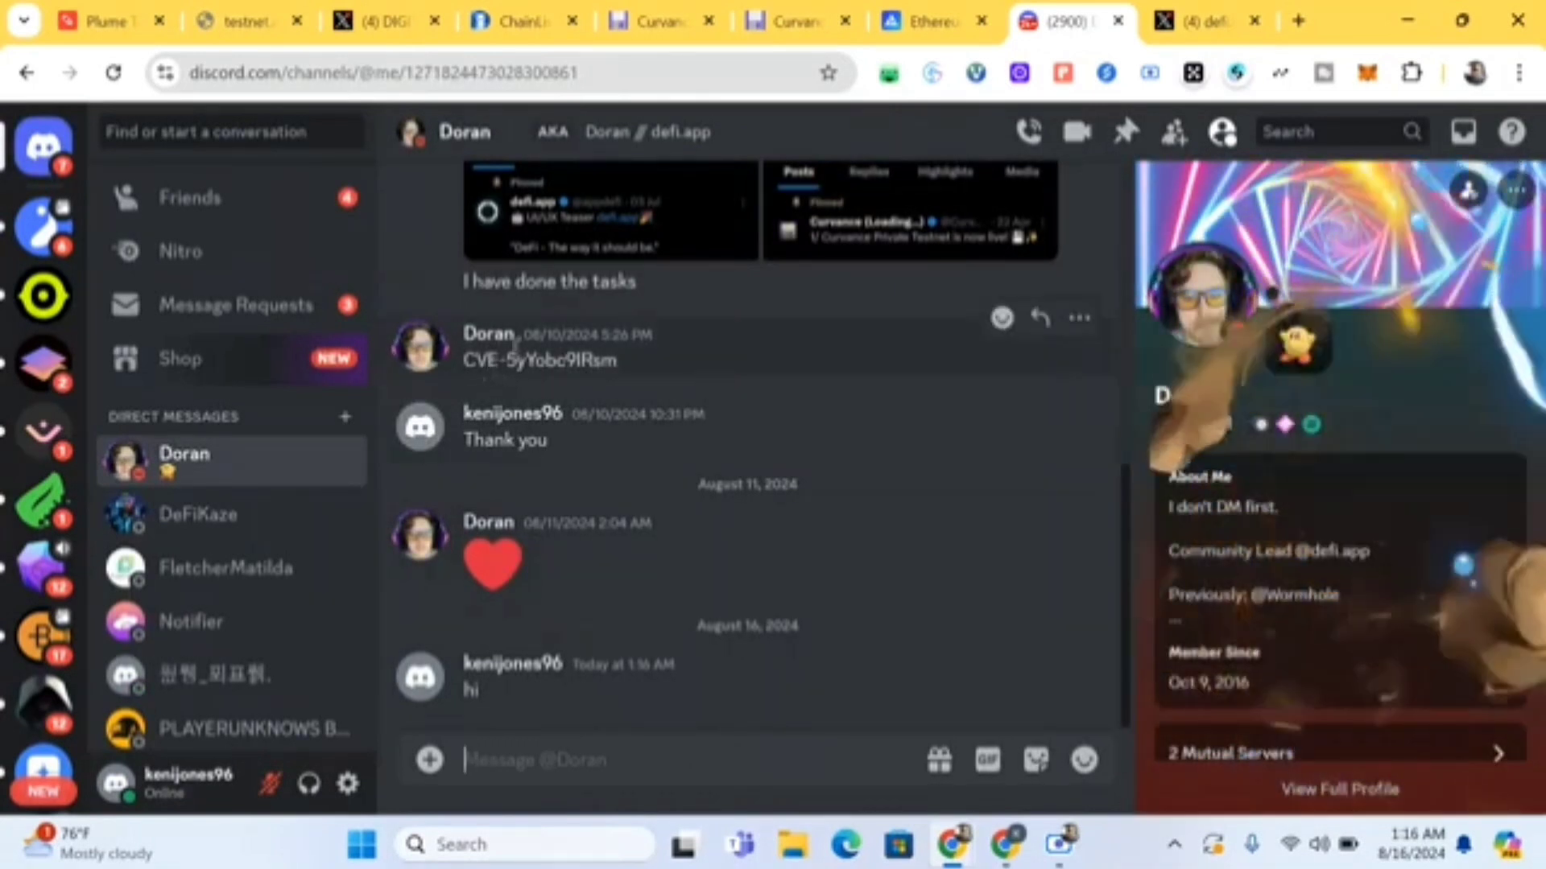
scroll(714, 331, up, 5)
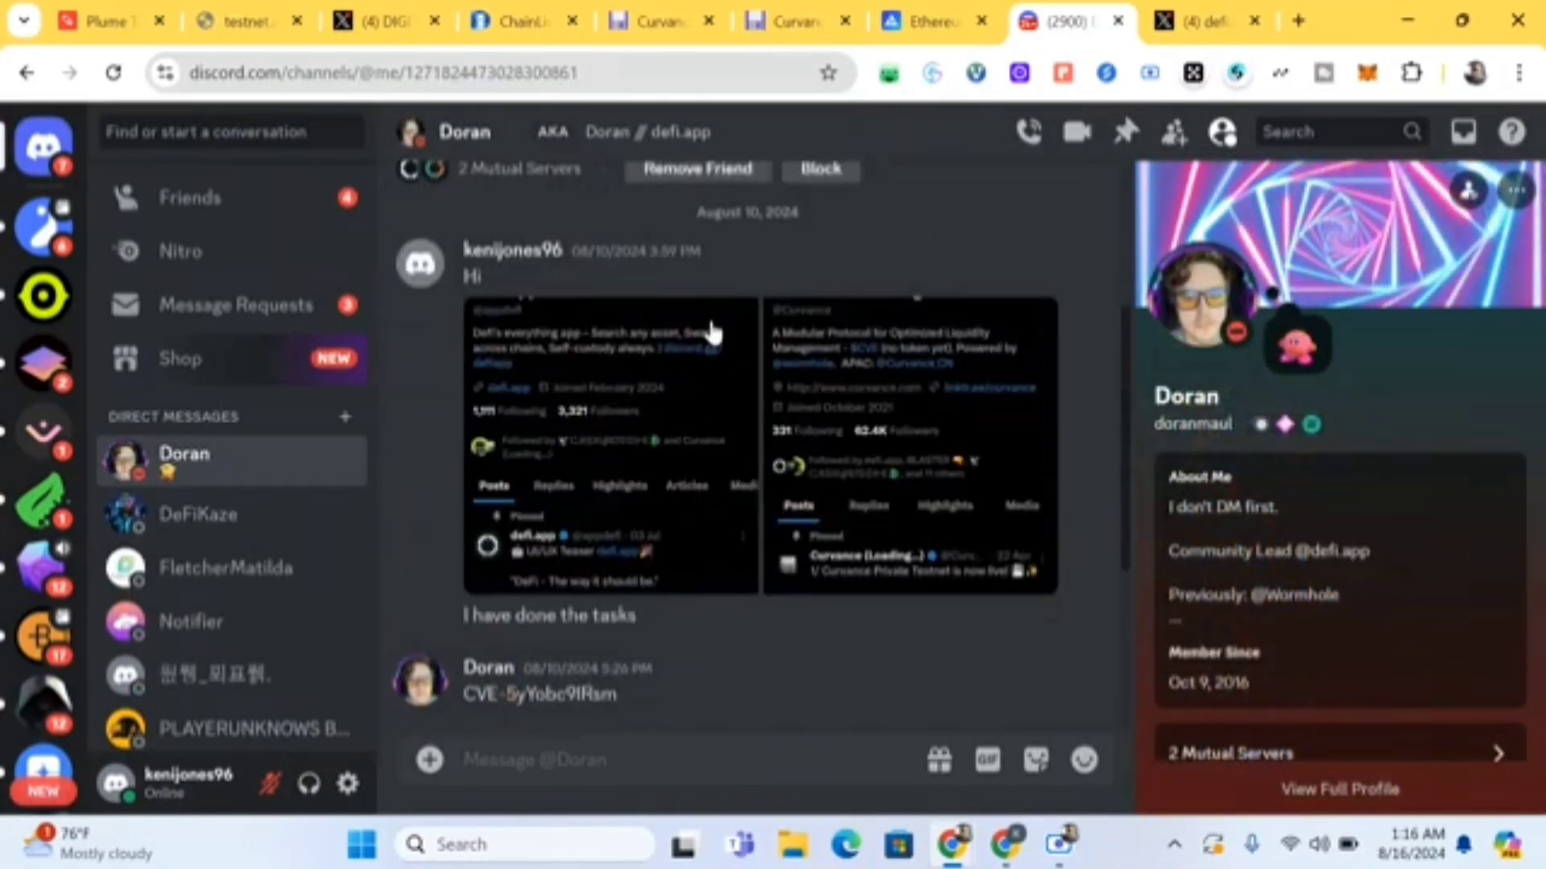
scroll(714, 330, down, 1)
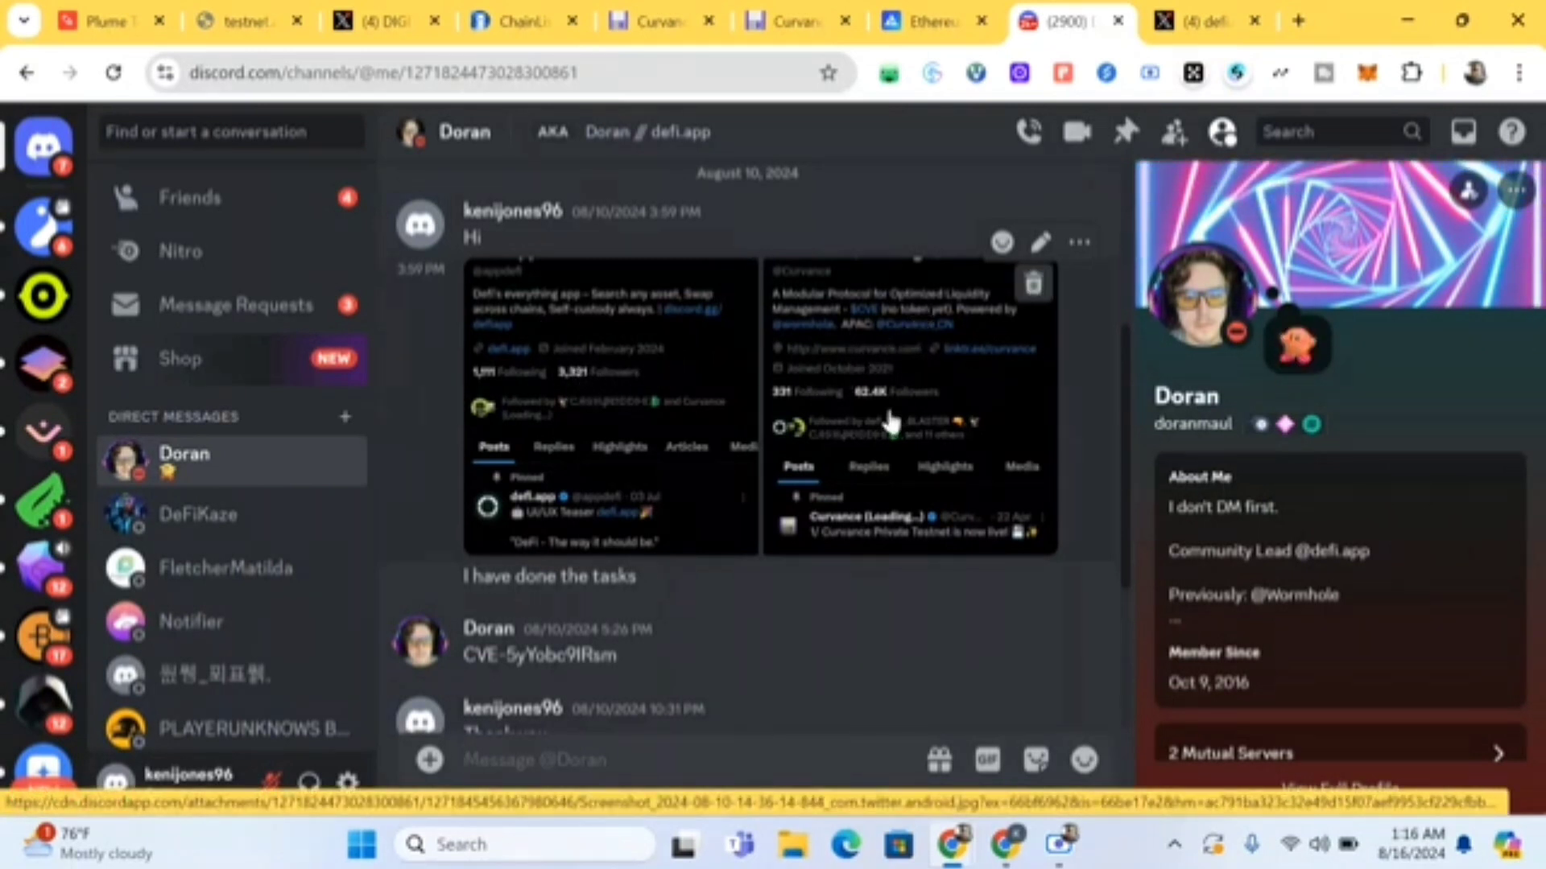
scroll(885, 395, down, 4)
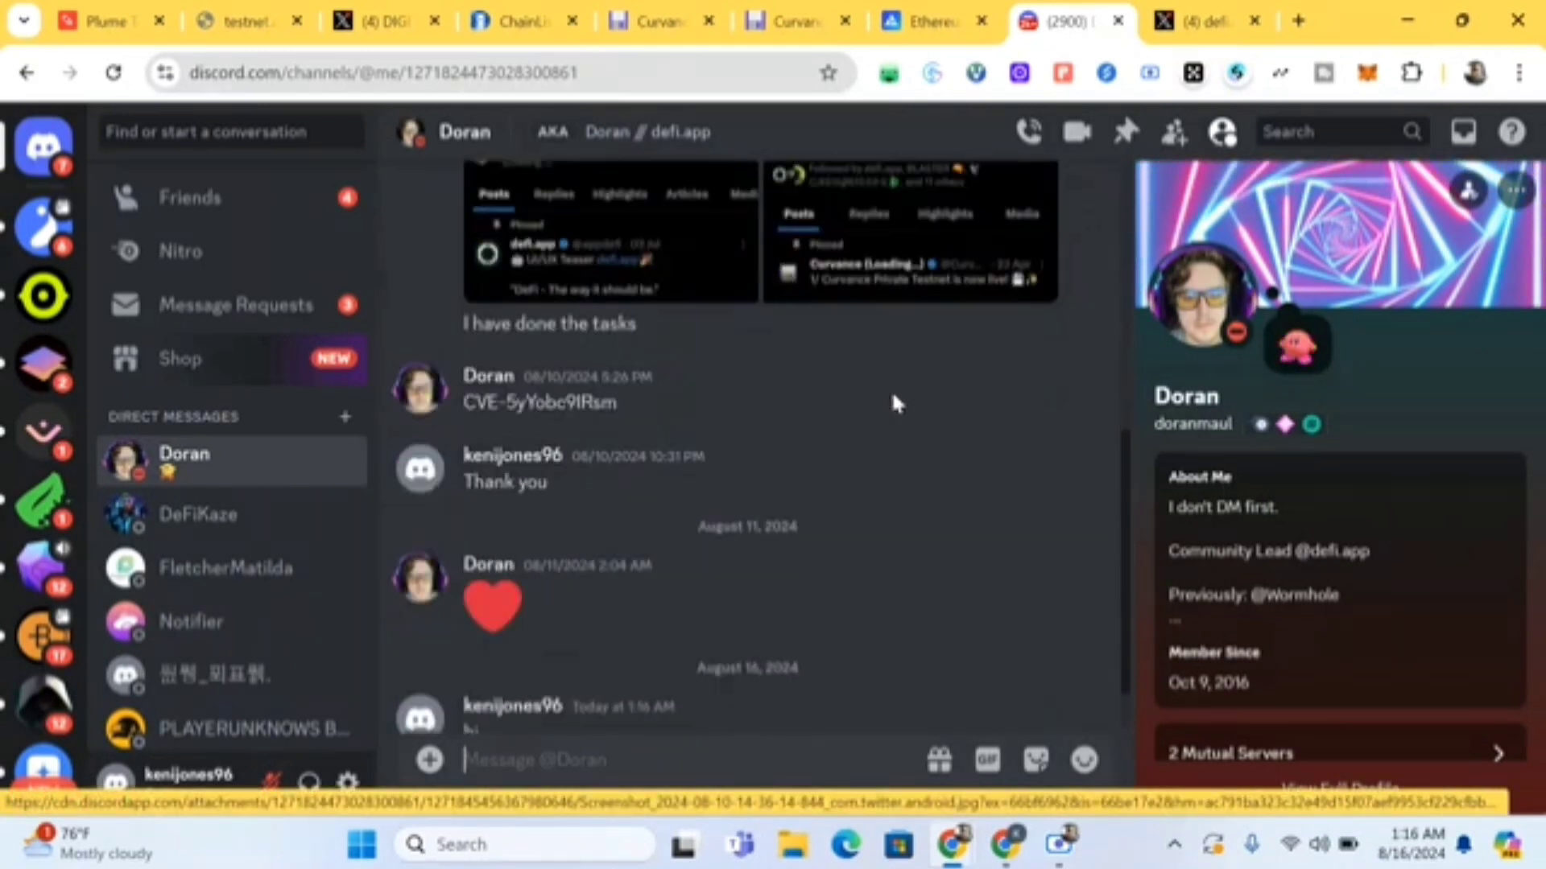
scroll(603, 346, up, 5)
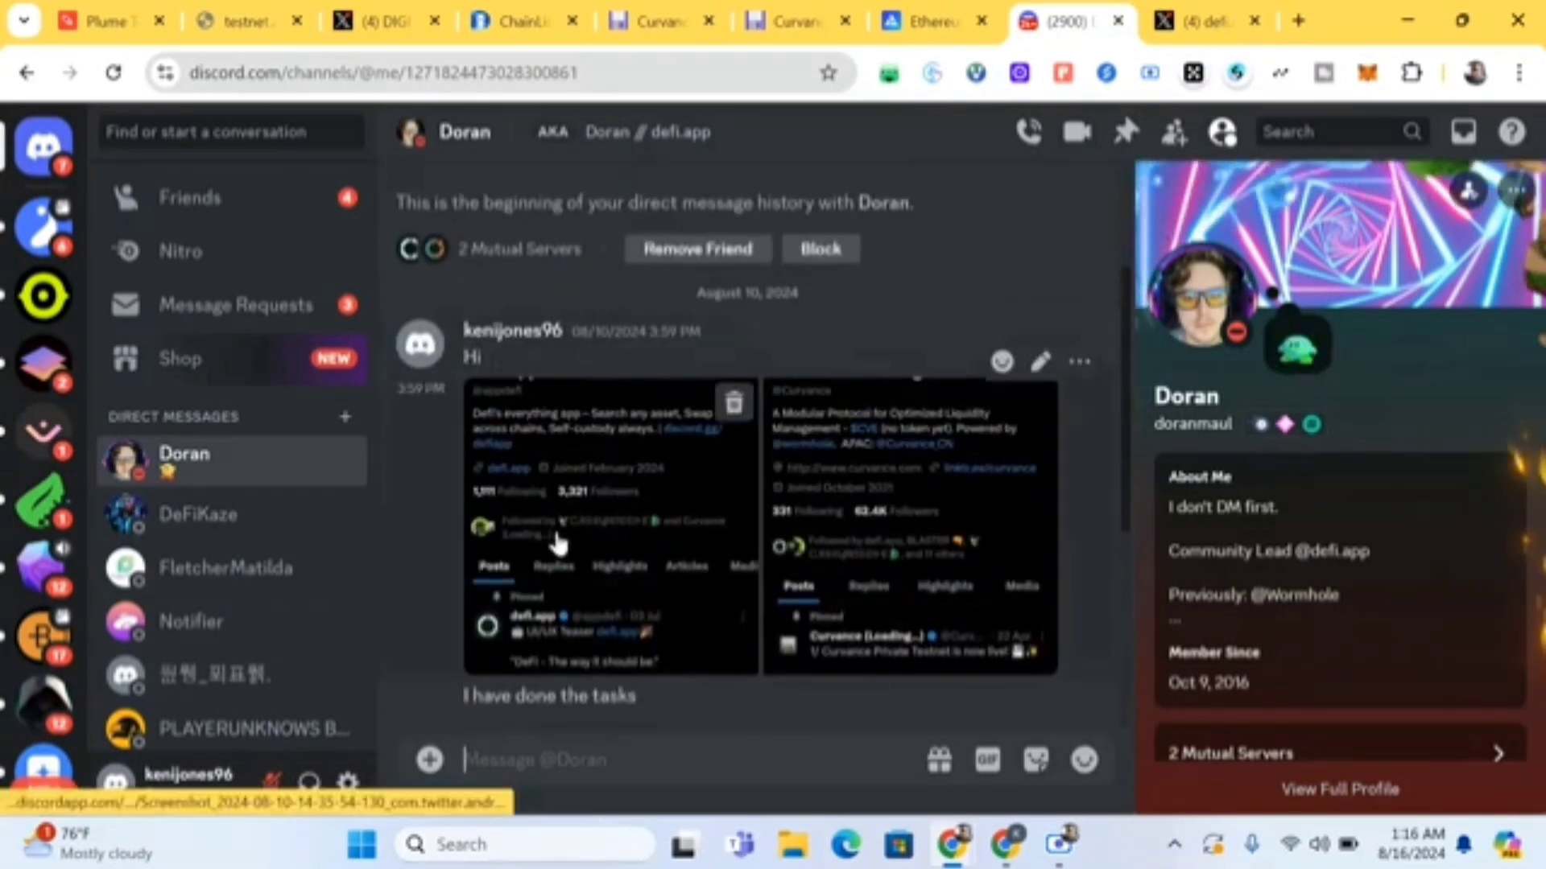
scroll(553, 533, down, 3)
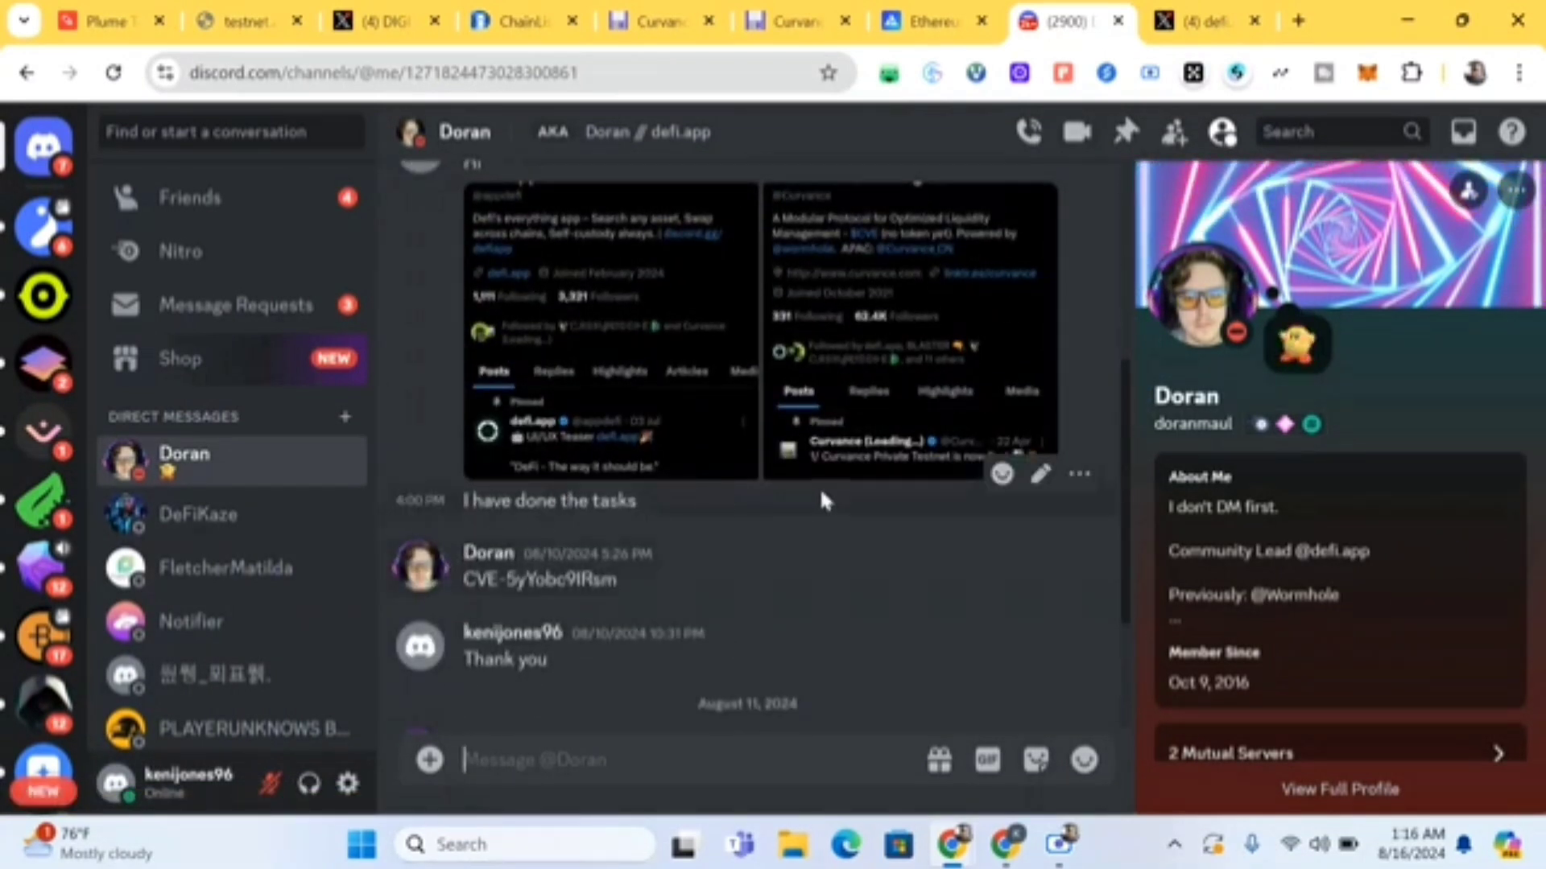
scroll(533, 658, down, 3)
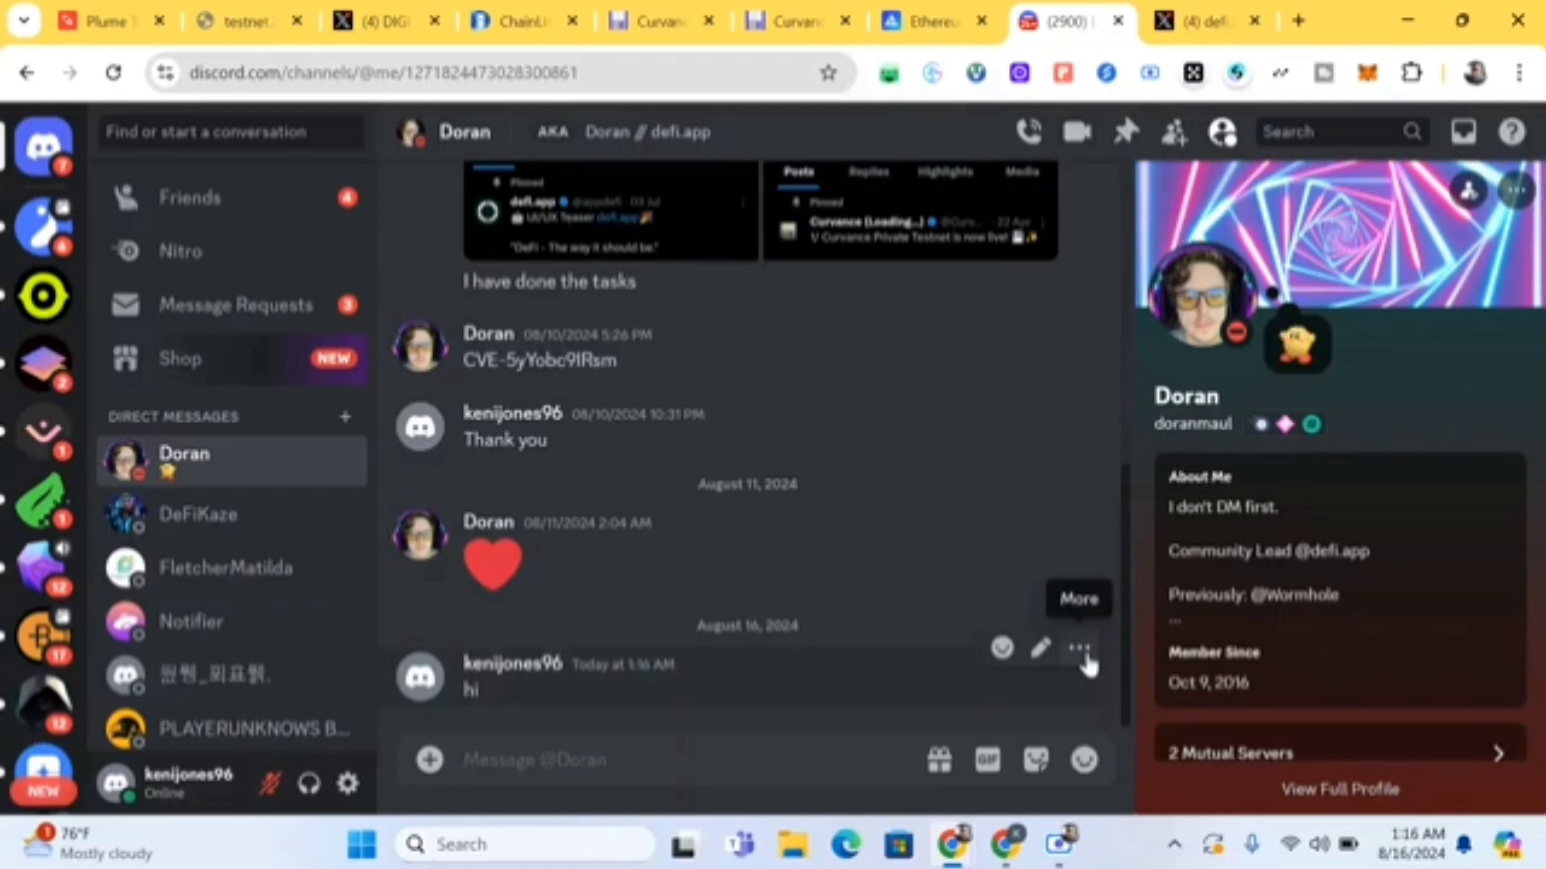
Delete the newest 'hi' direct message, then go to the Curvance invite tab
click(1081, 650)
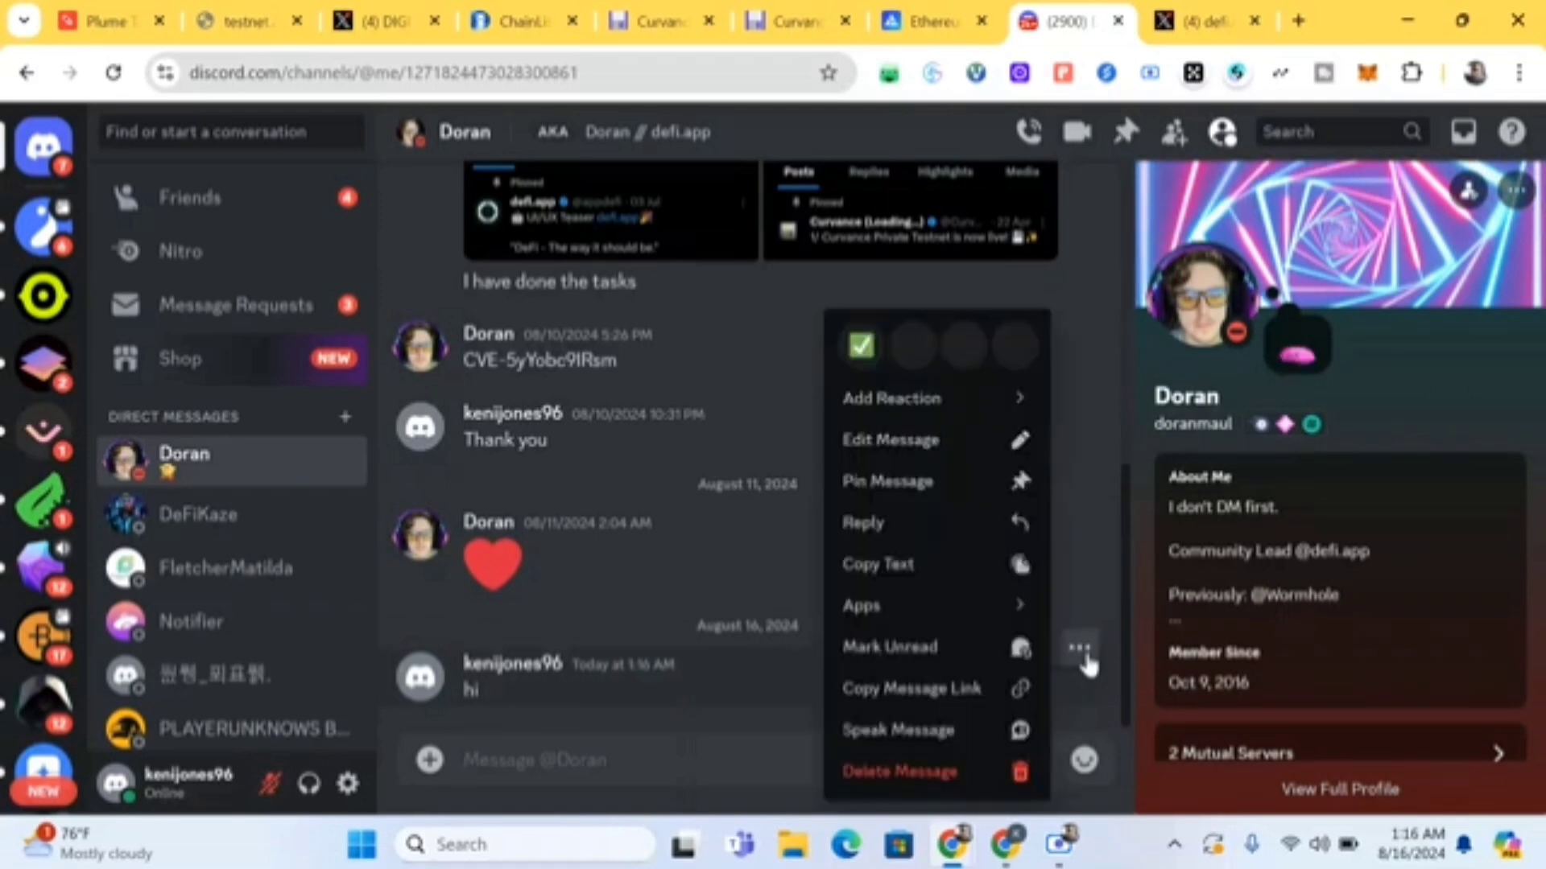
click(931, 787)
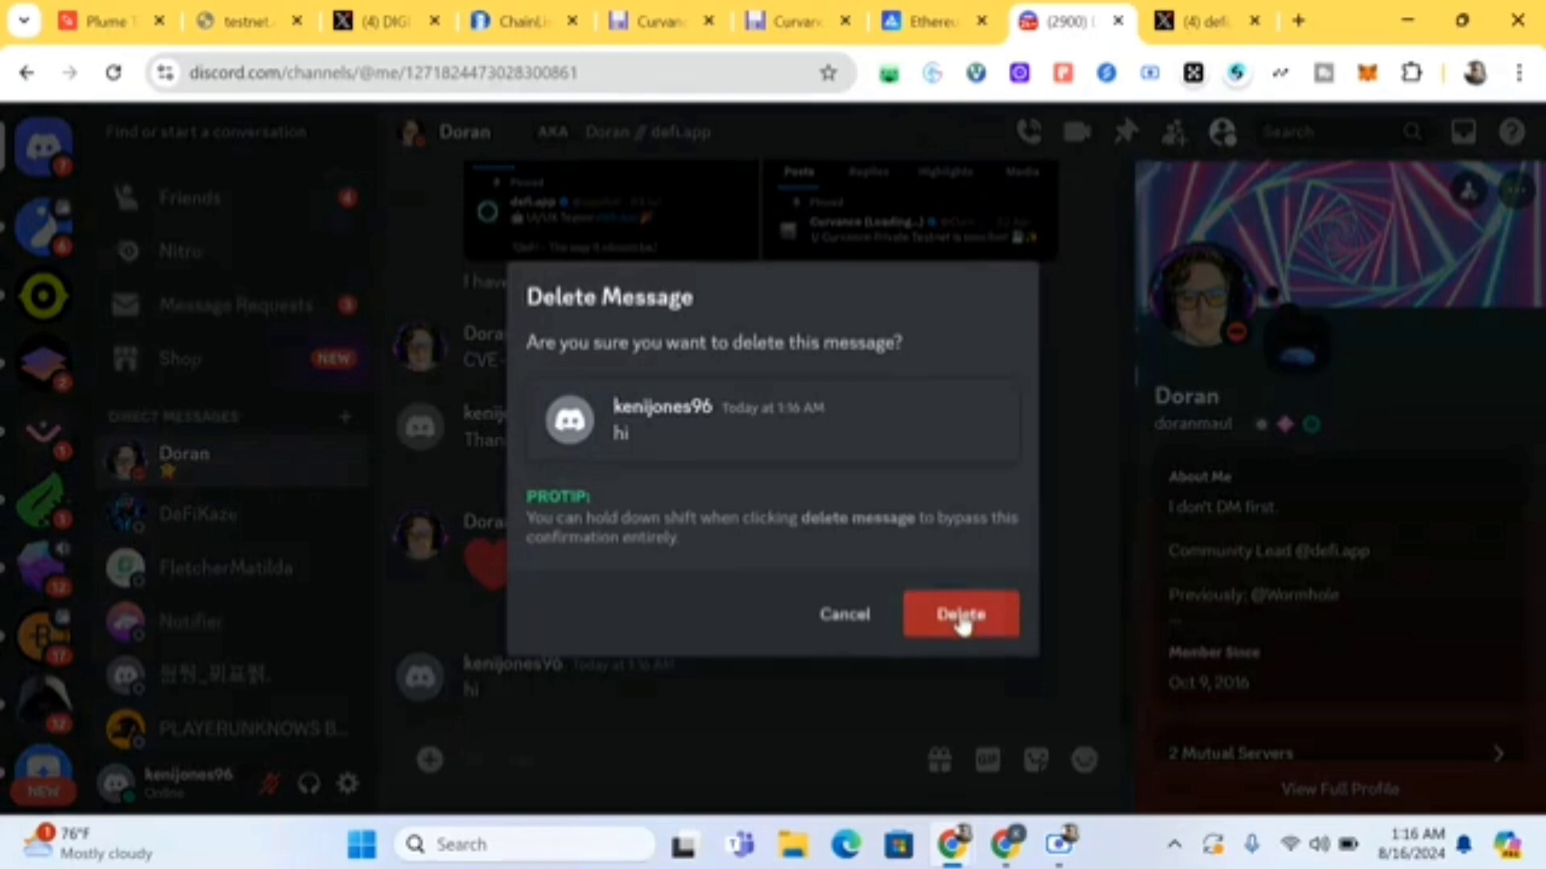
click(961, 616)
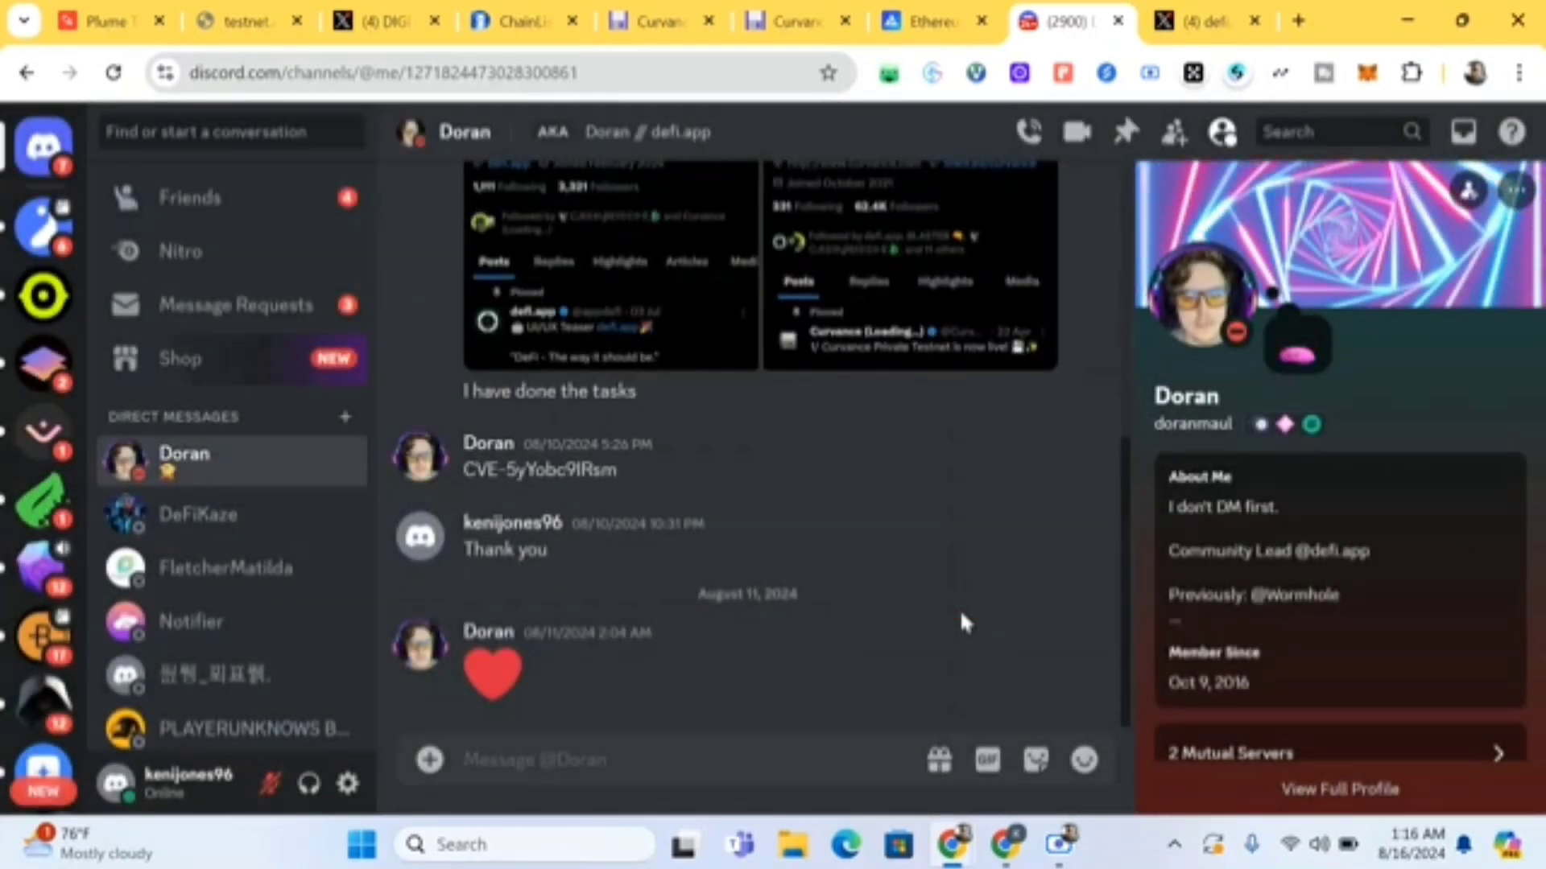
click(793, 21)
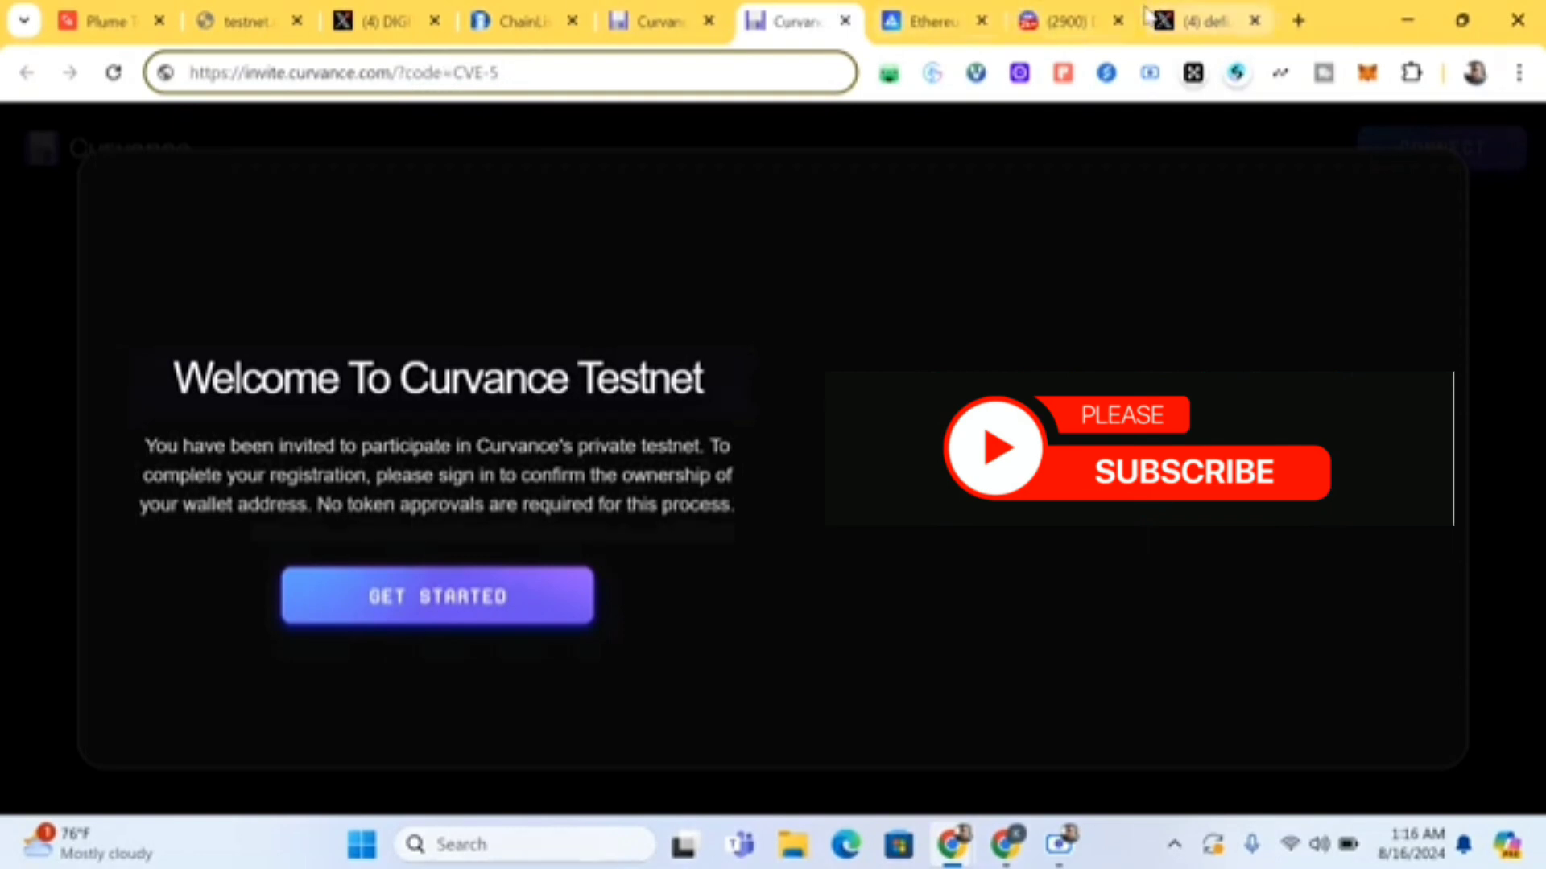
click(1040, 12)
scroll(573, 473, down, 5)
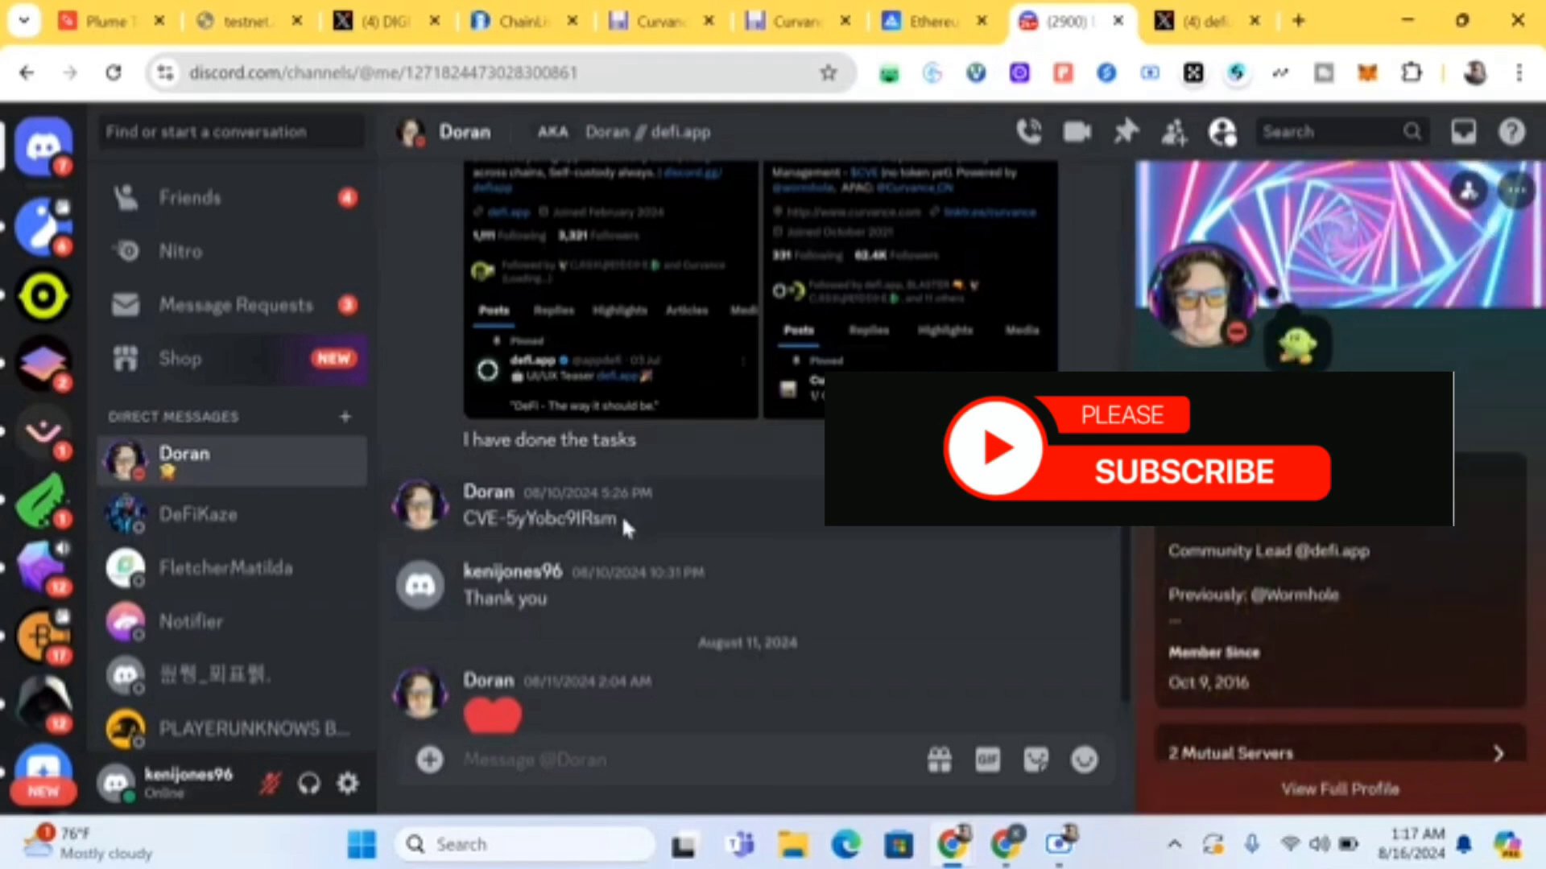
Copy the invite code from the DM reply and return to the Curvance tab
drag(624, 525, 454, 524)
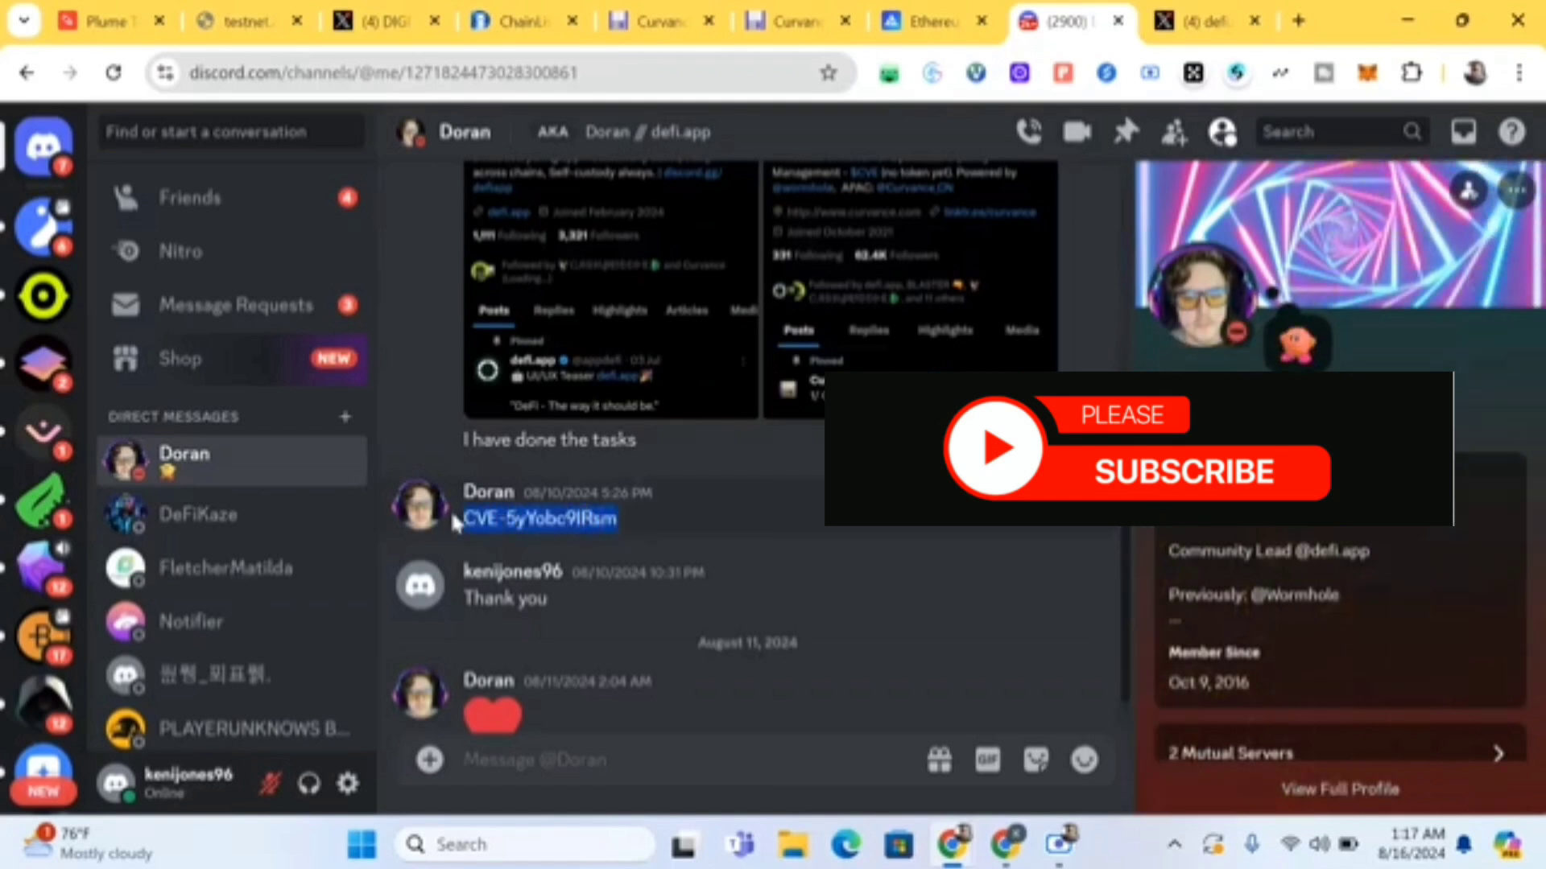
right_click(516, 522)
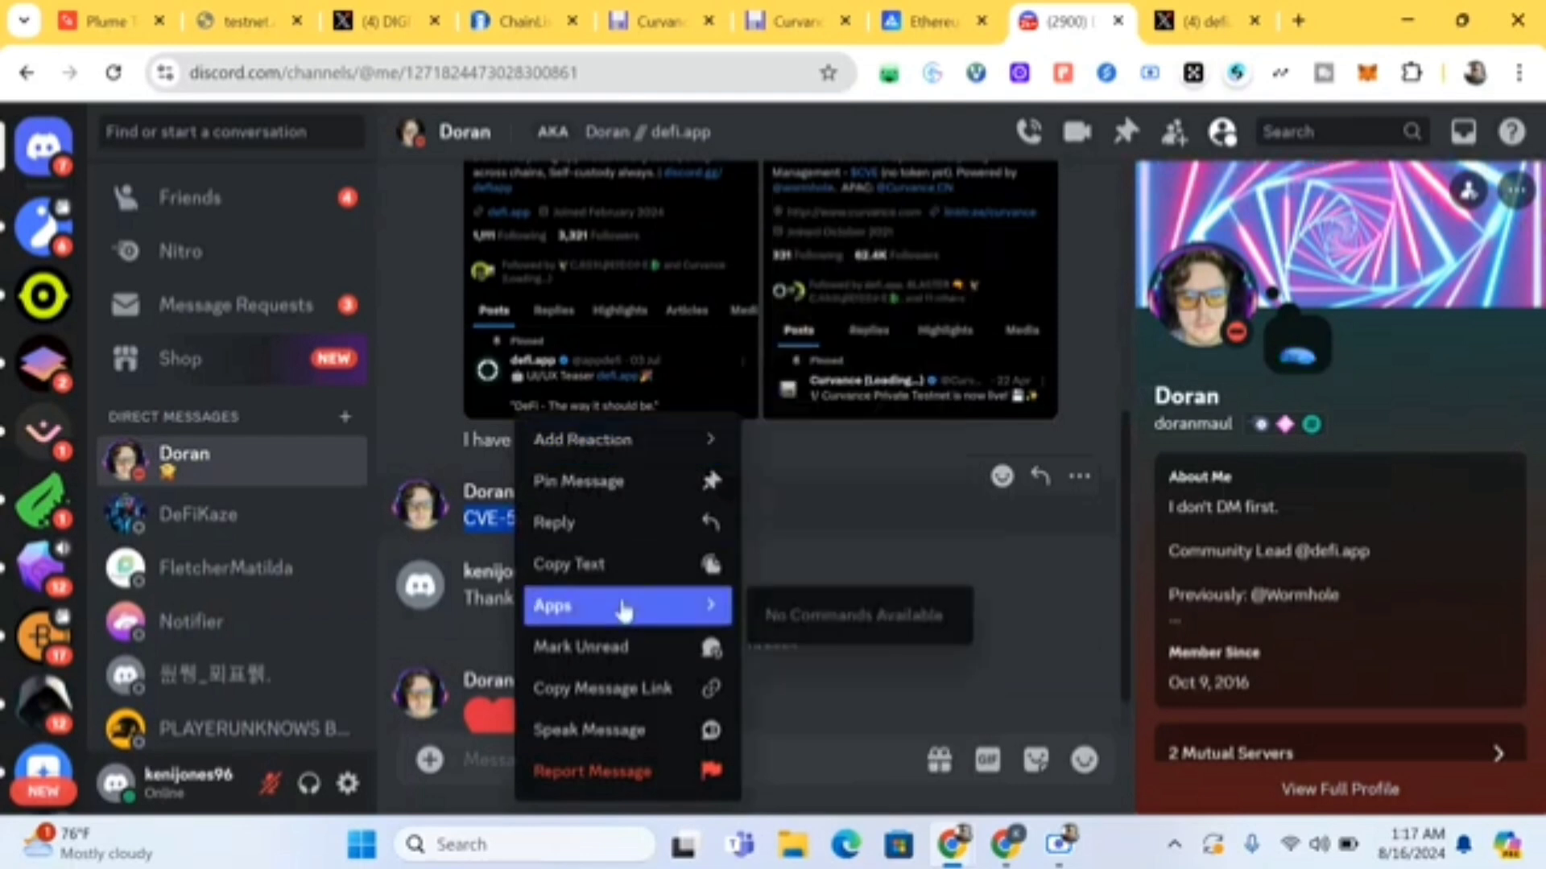
click(607, 568)
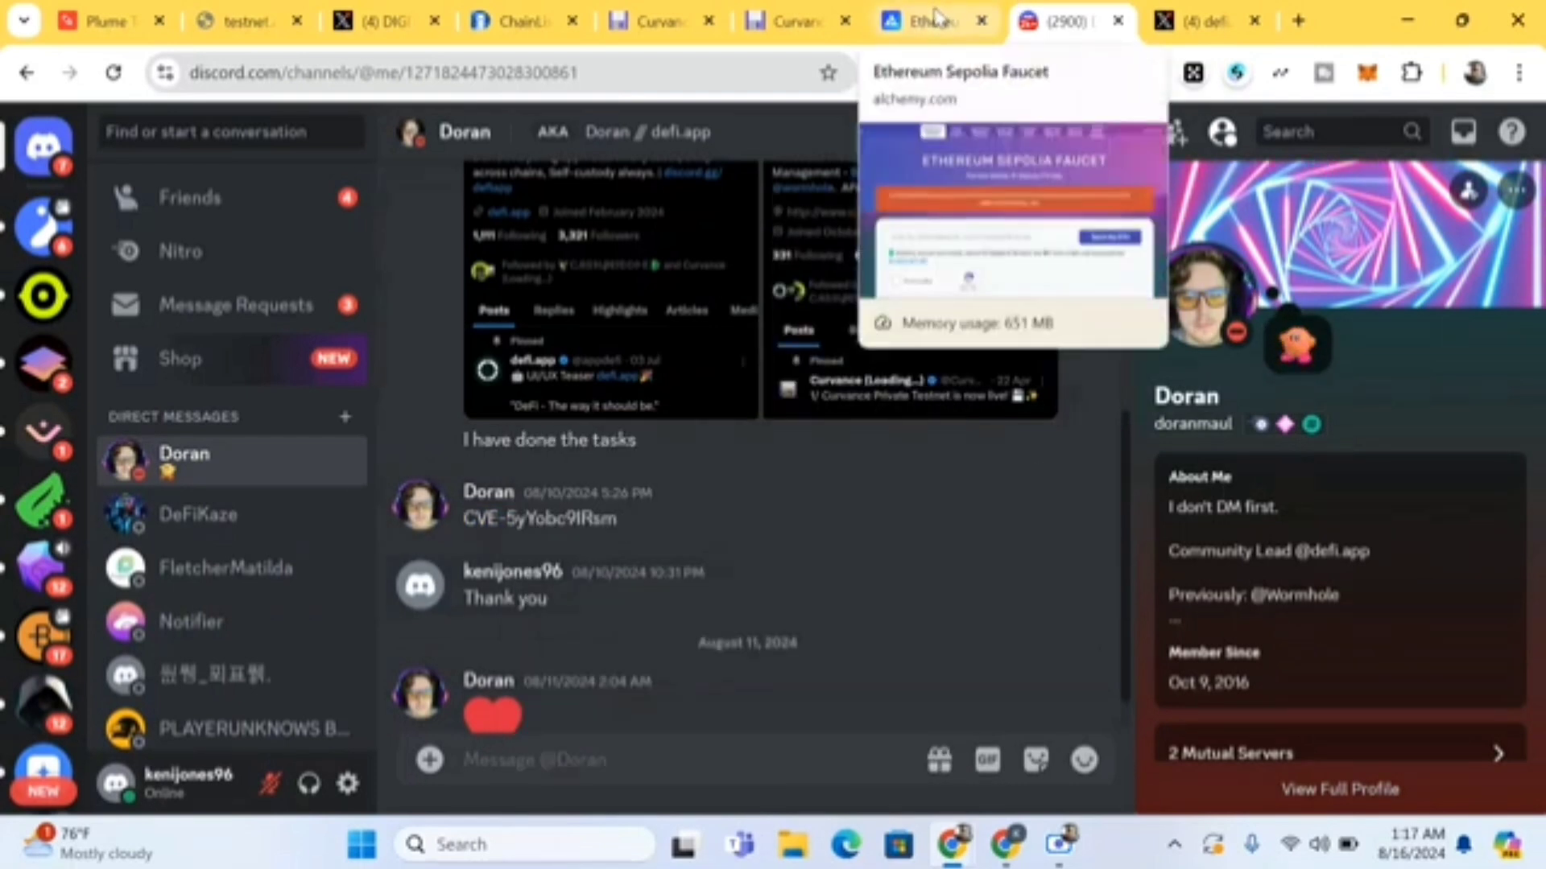
click(791, 24)
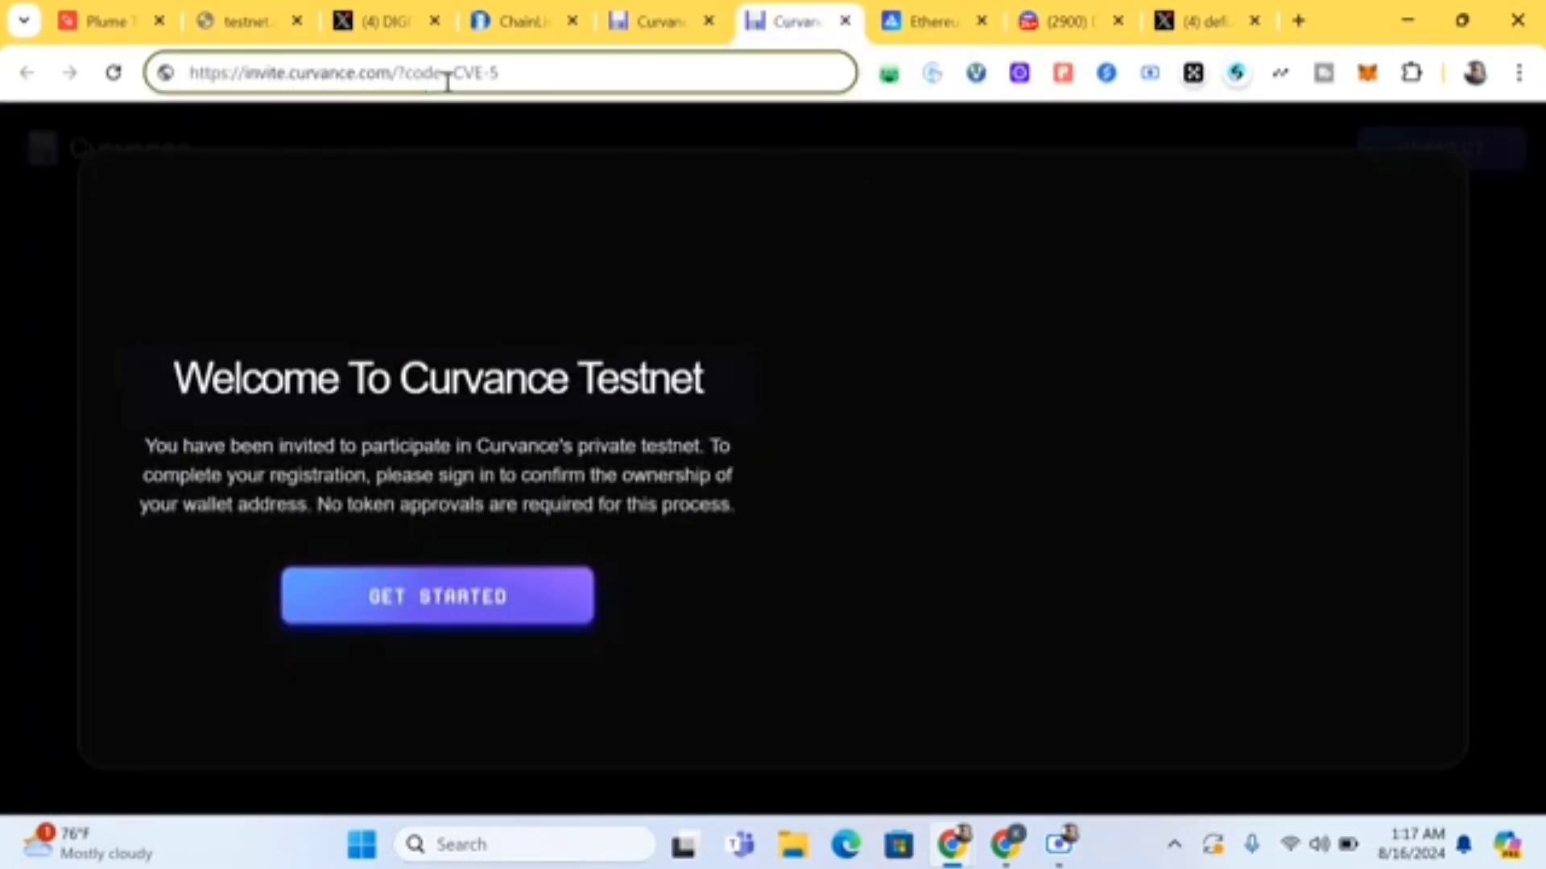
Replace the truncated code in the address bar with the copied invite code and reload
drag(511, 72, 449, 70)
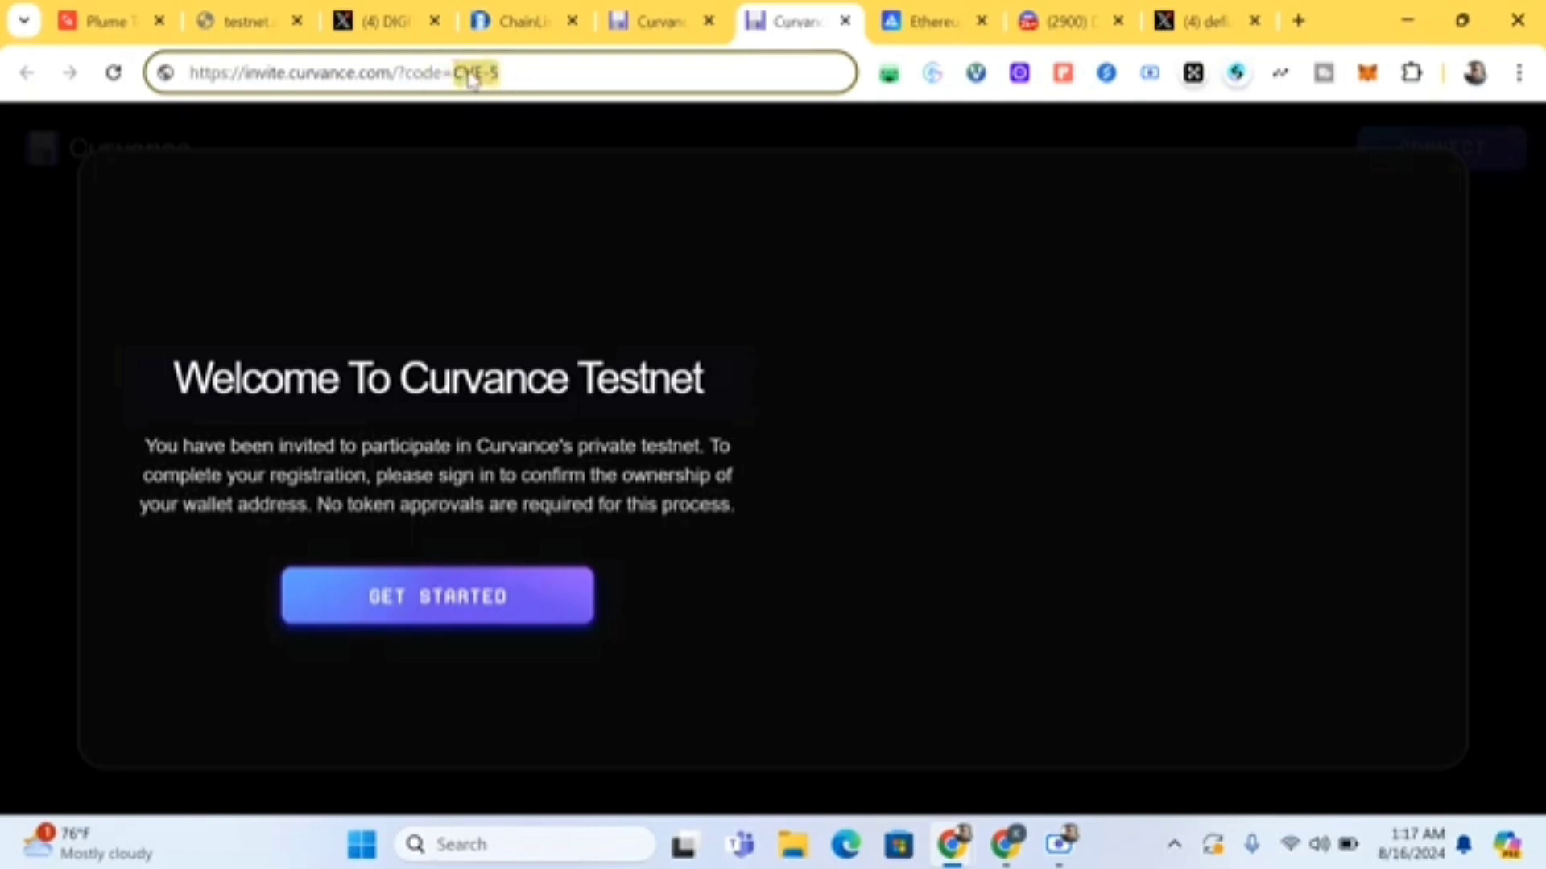
right_click(472, 80)
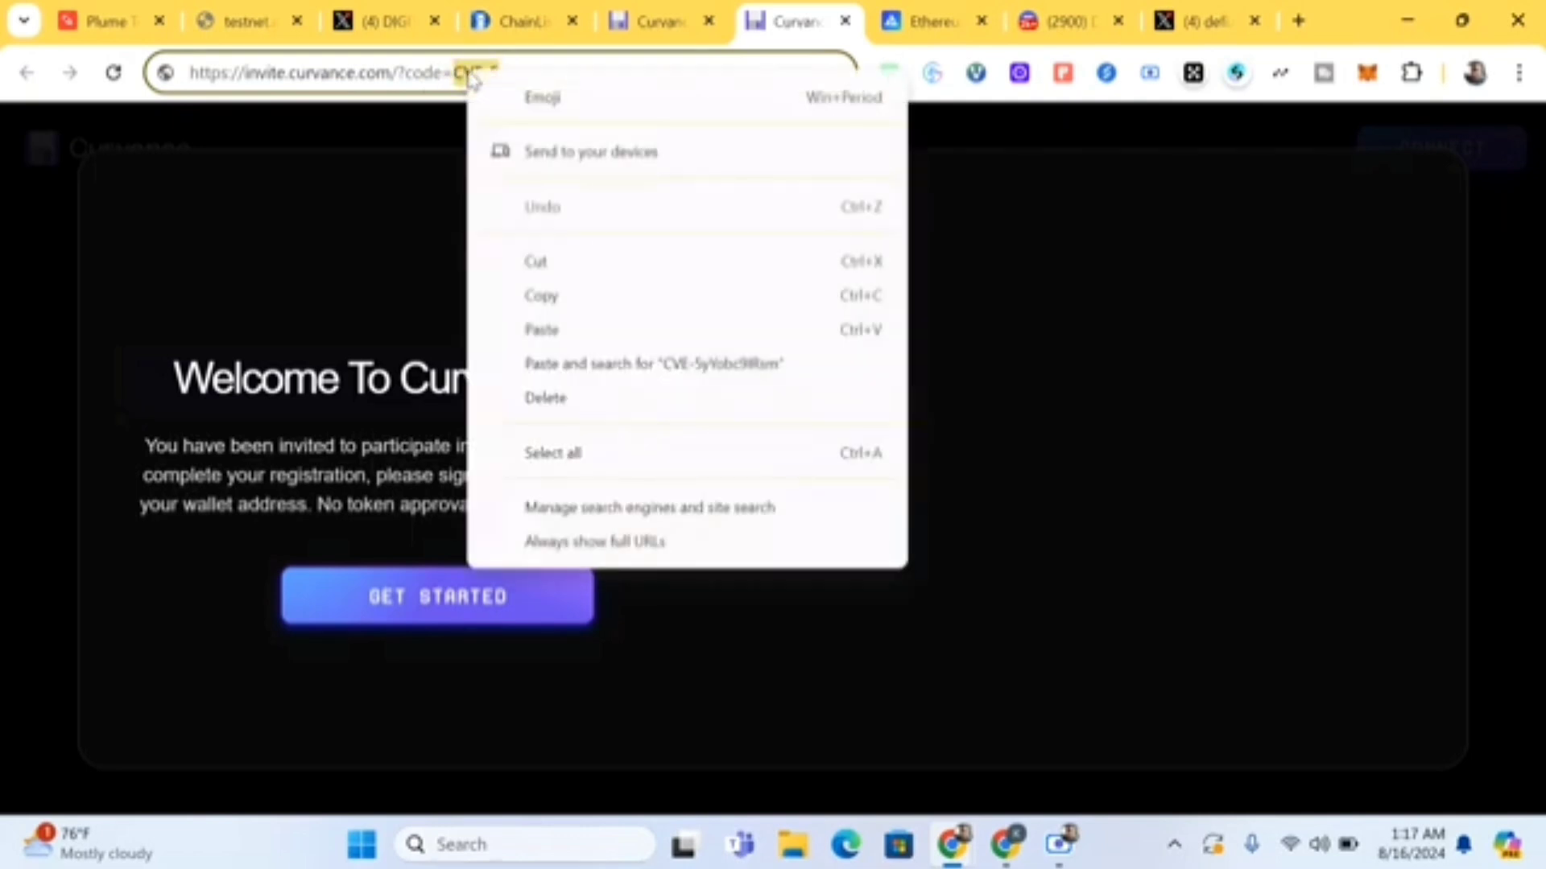
click(556, 330)
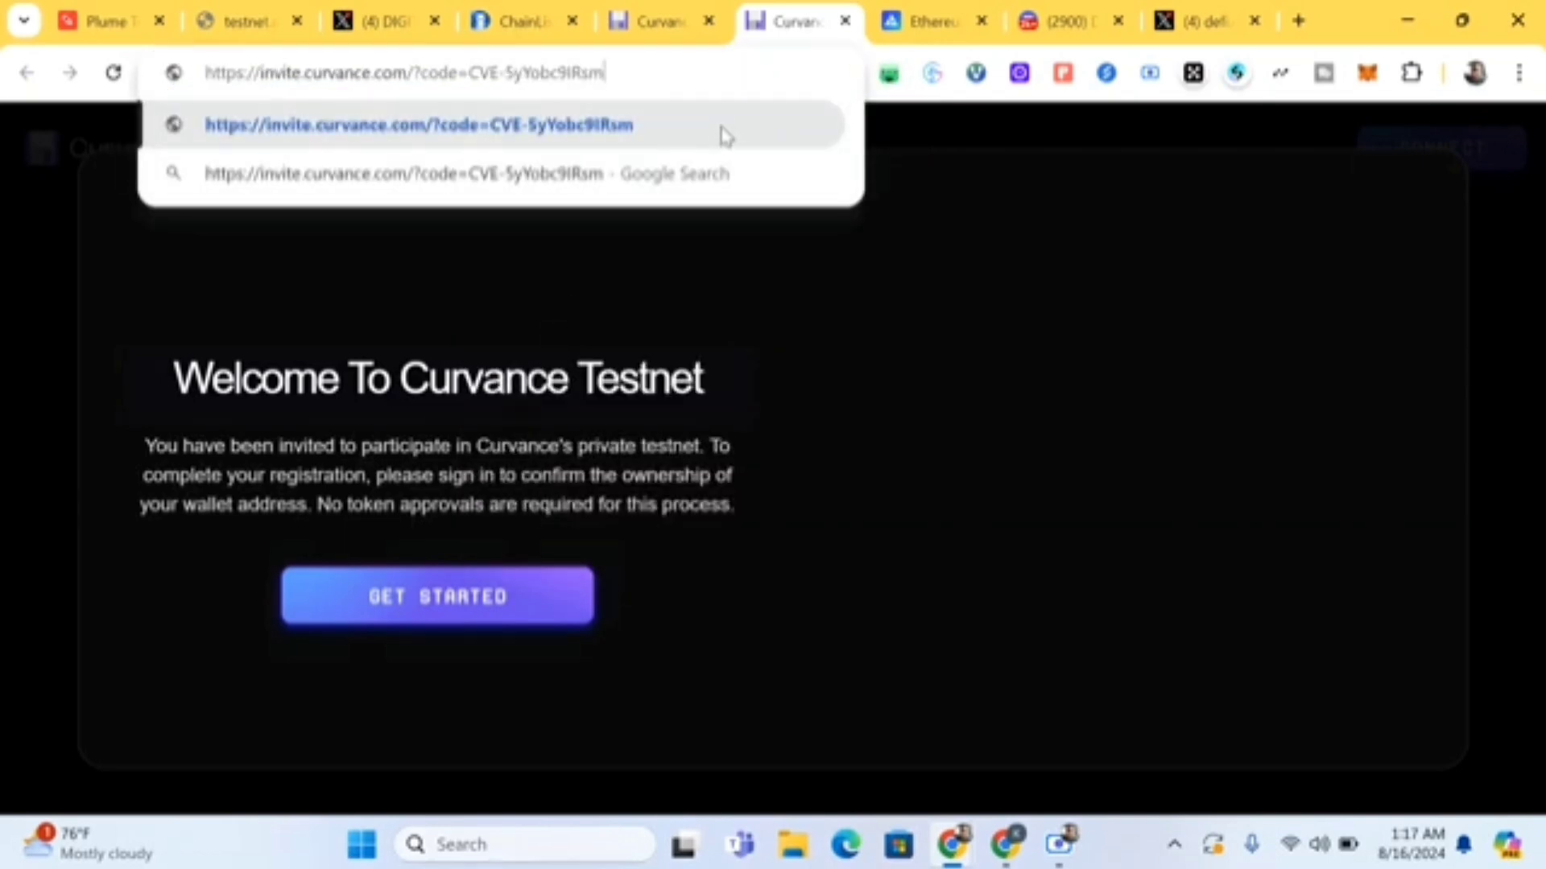
click(722, 131)
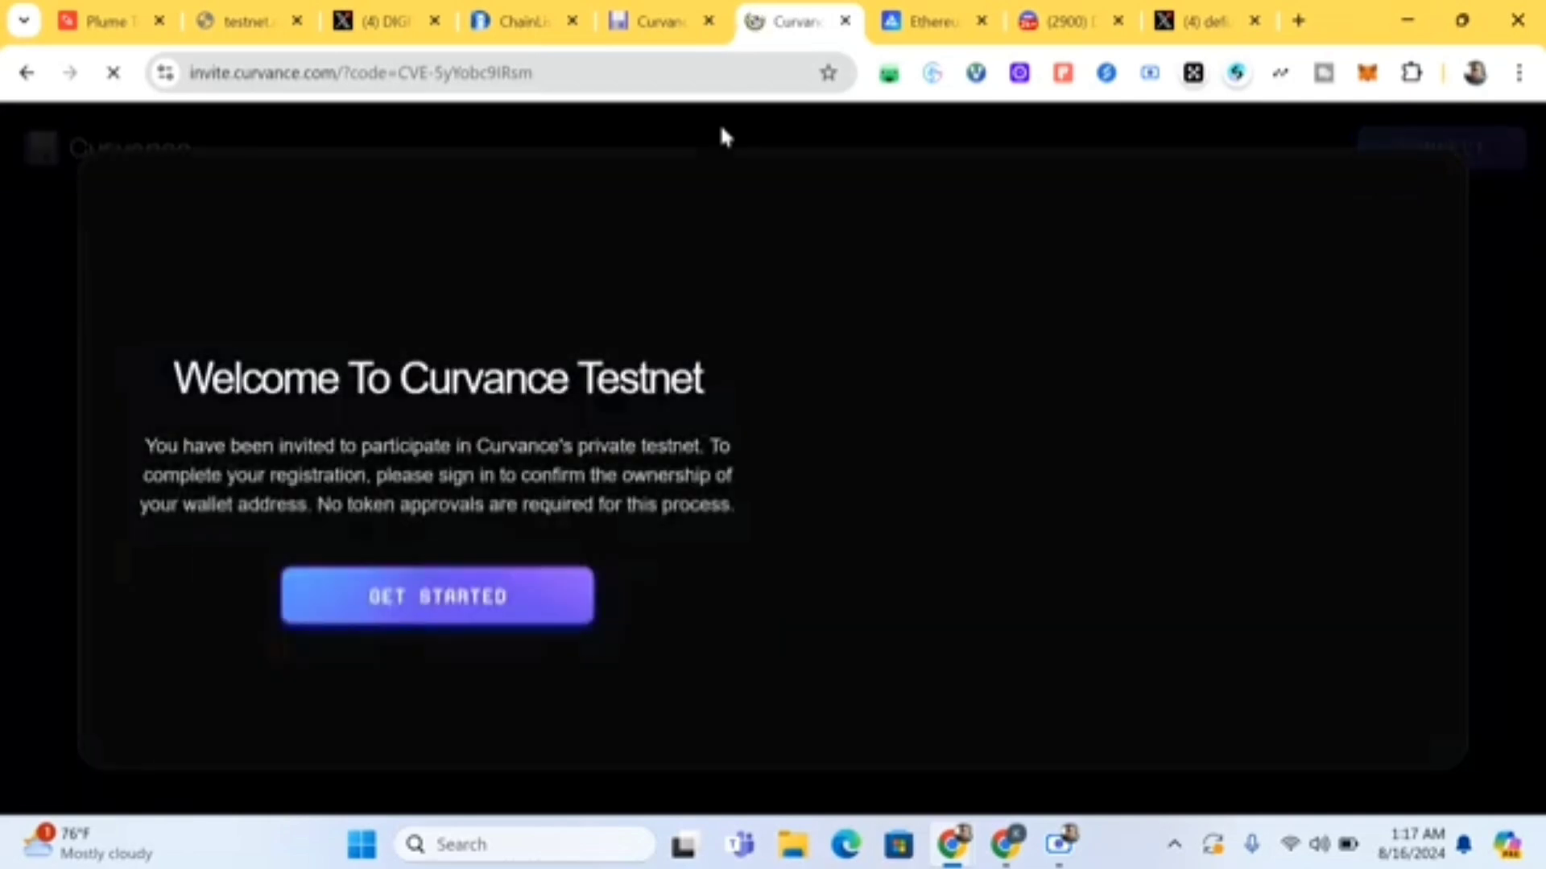
Connect the MetaMask wallet to Curvance and let it switch to Sepolia
click(553, 600)
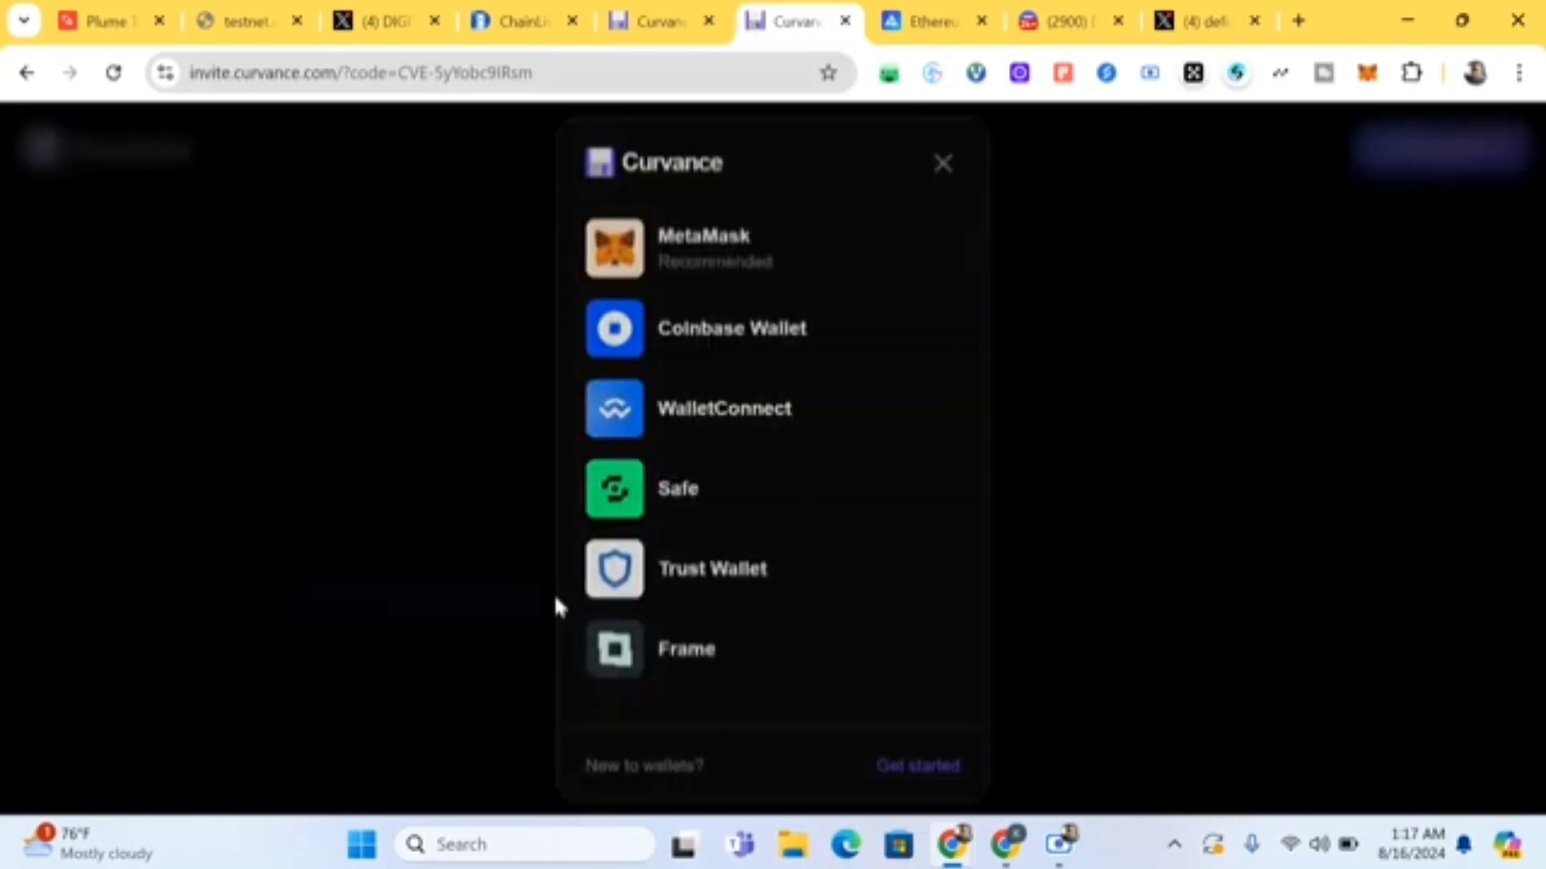
click(794, 275)
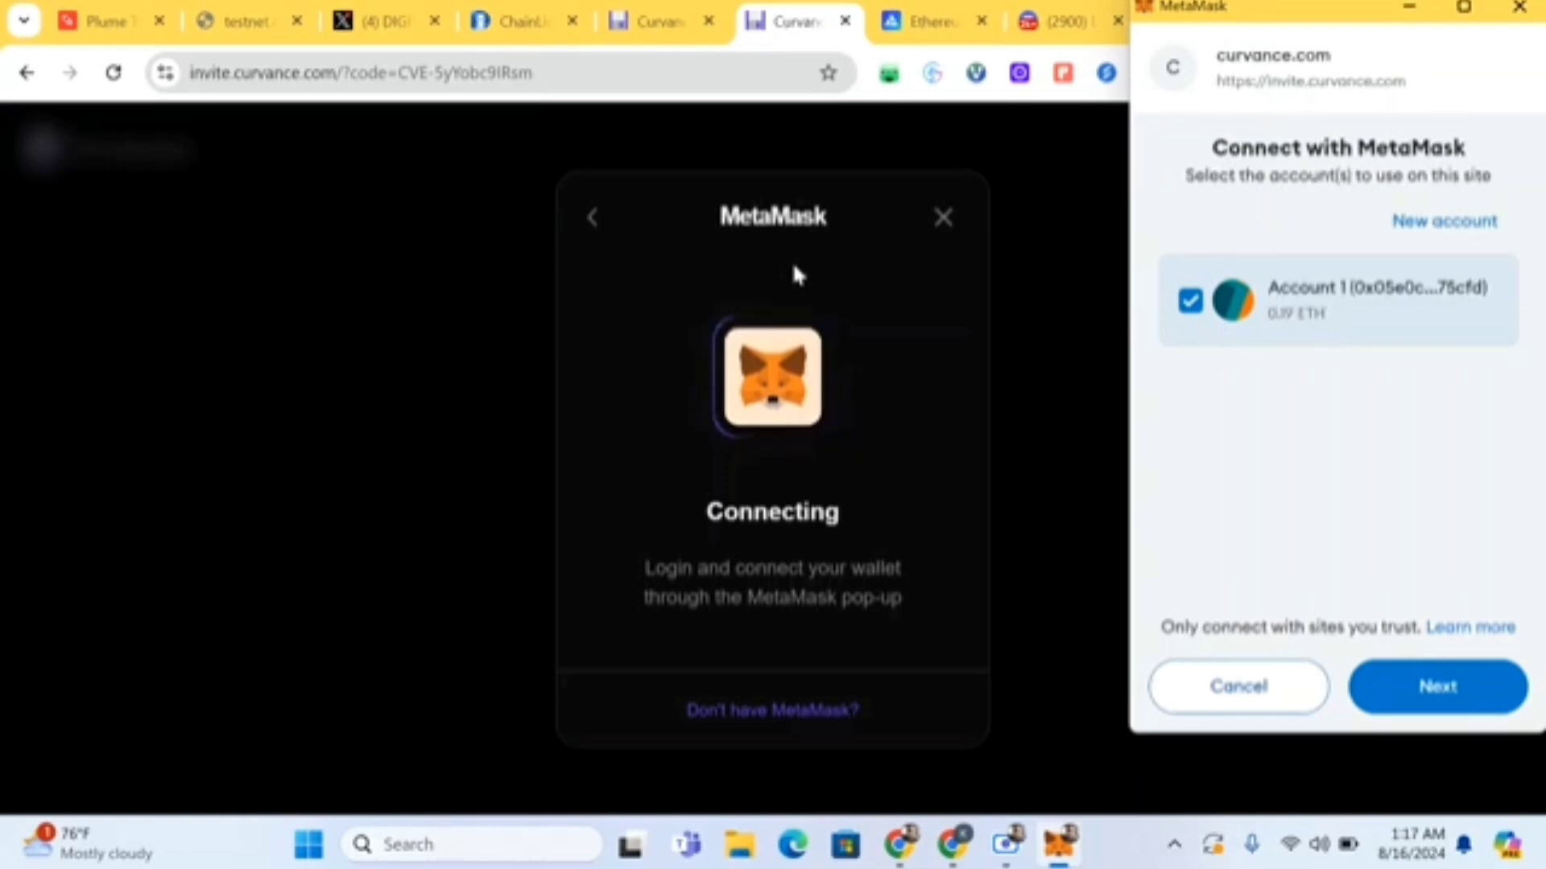
click(1399, 683)
click(1413, 678)
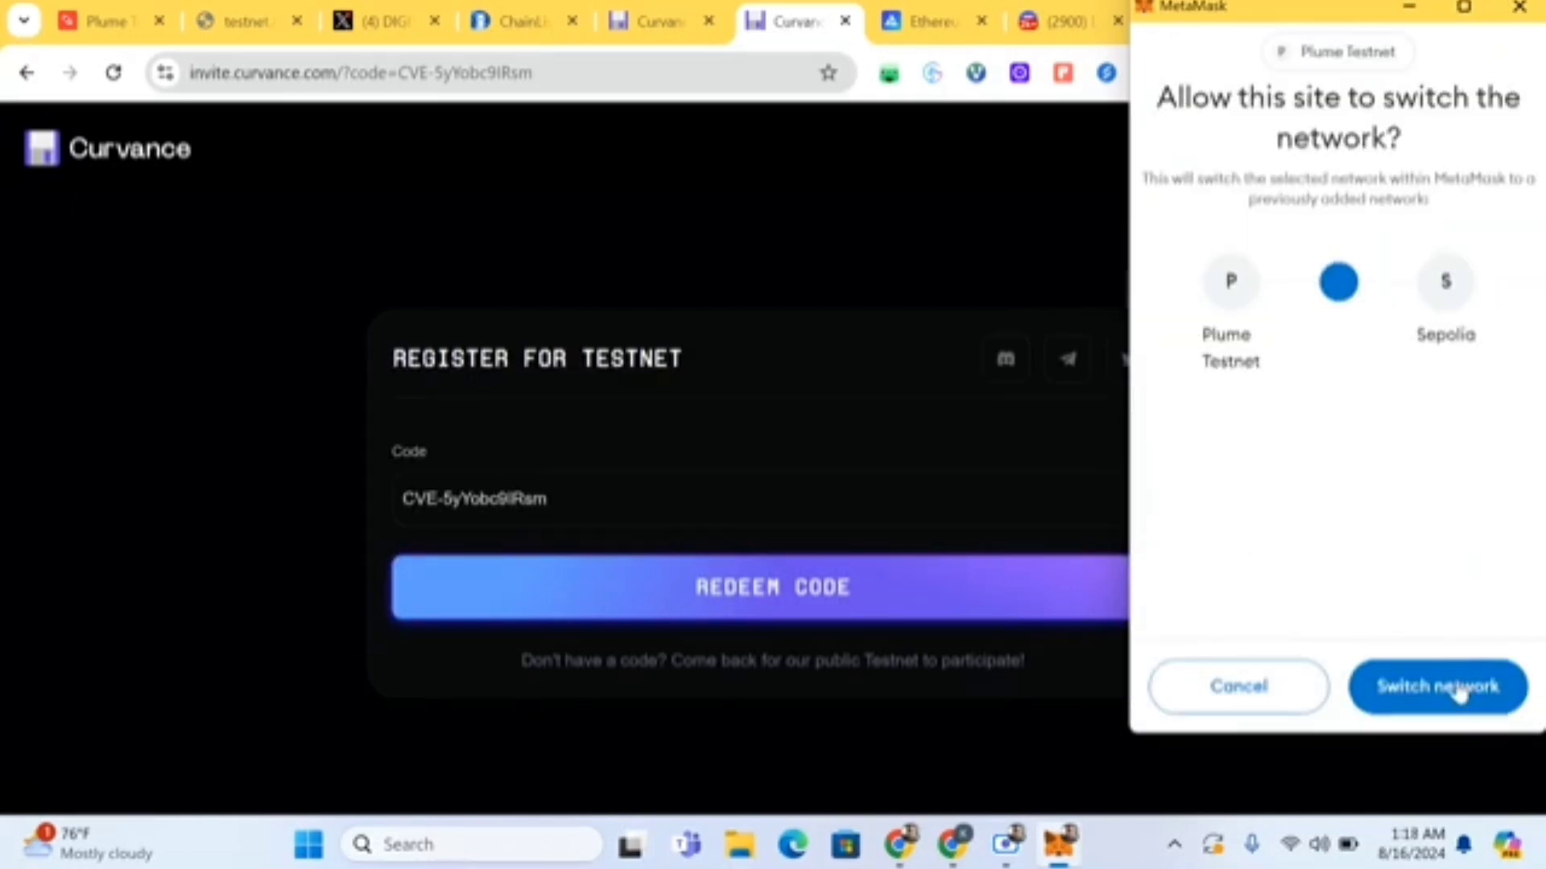
click(1459, 690)
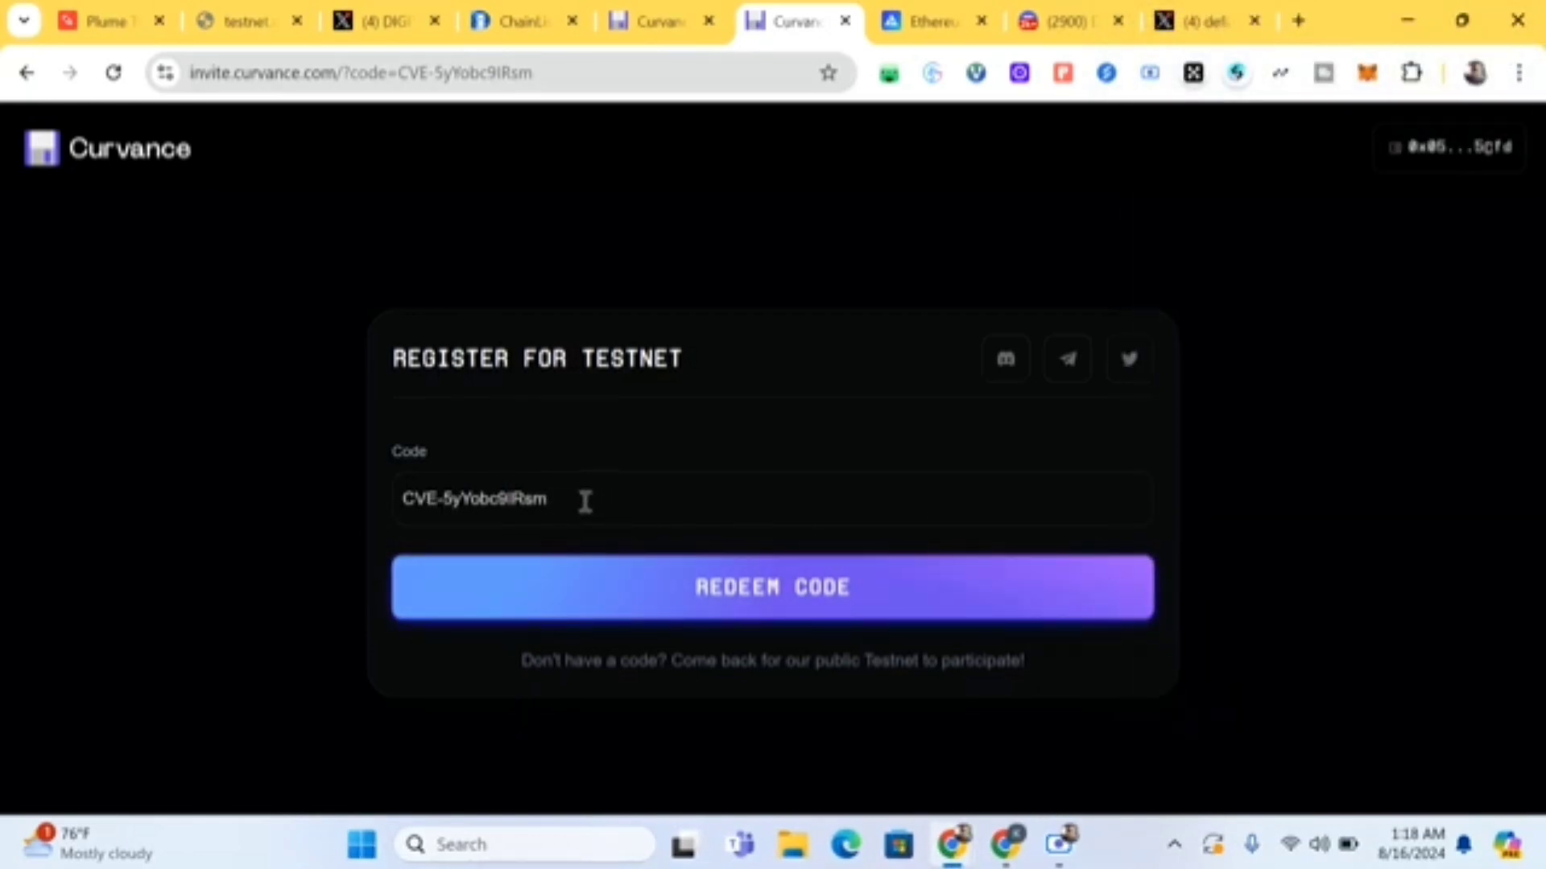
Redeem the invite code, confirming twice in the wallet, then go to the faucet tab
click(769, 612)
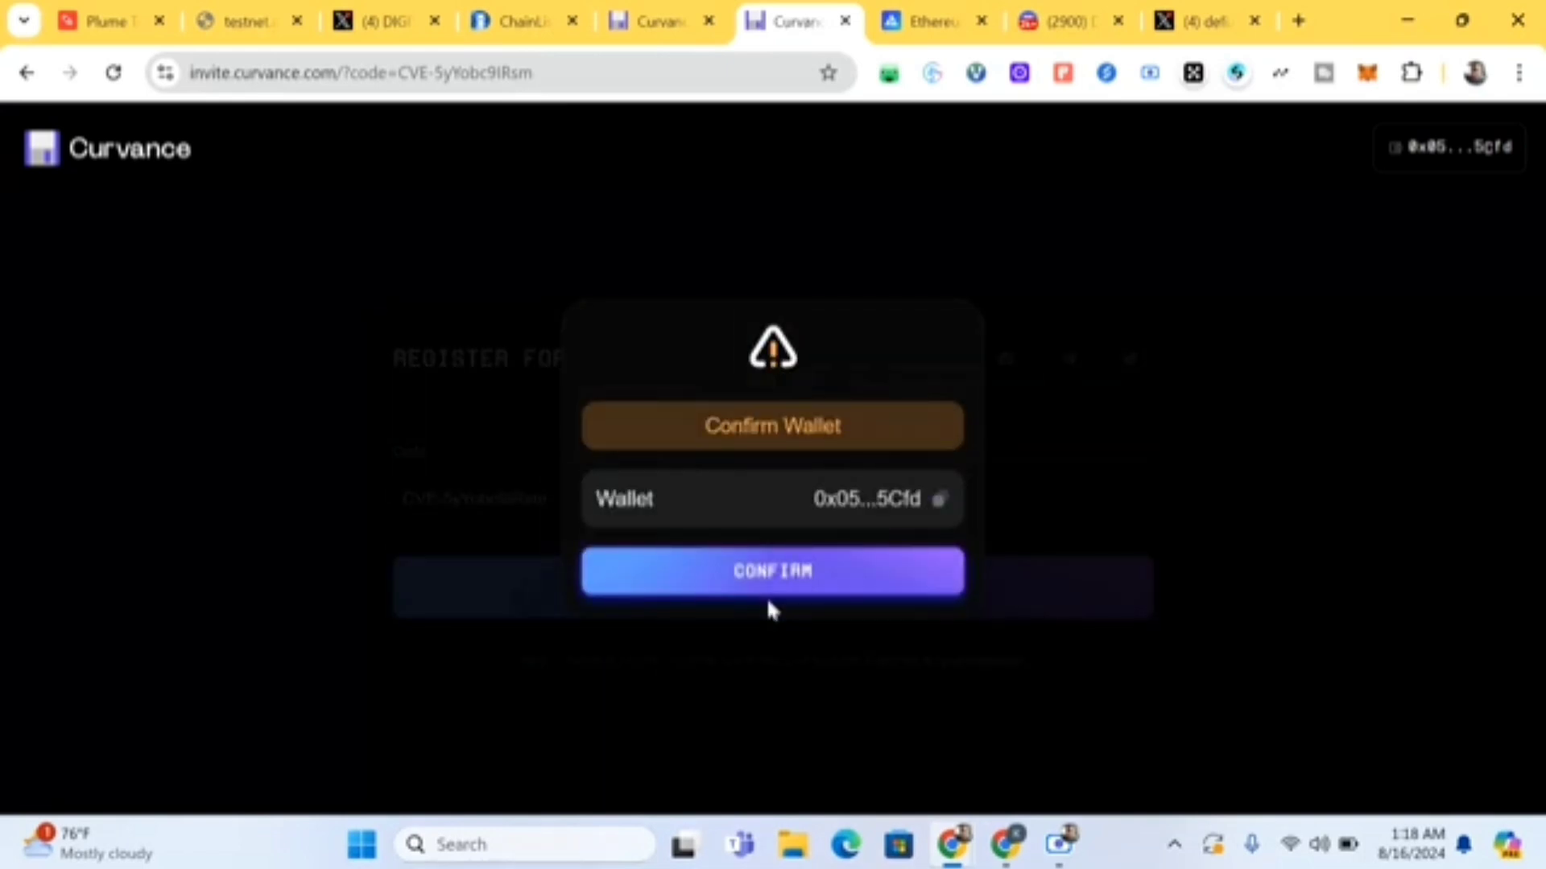
click(778, 573)
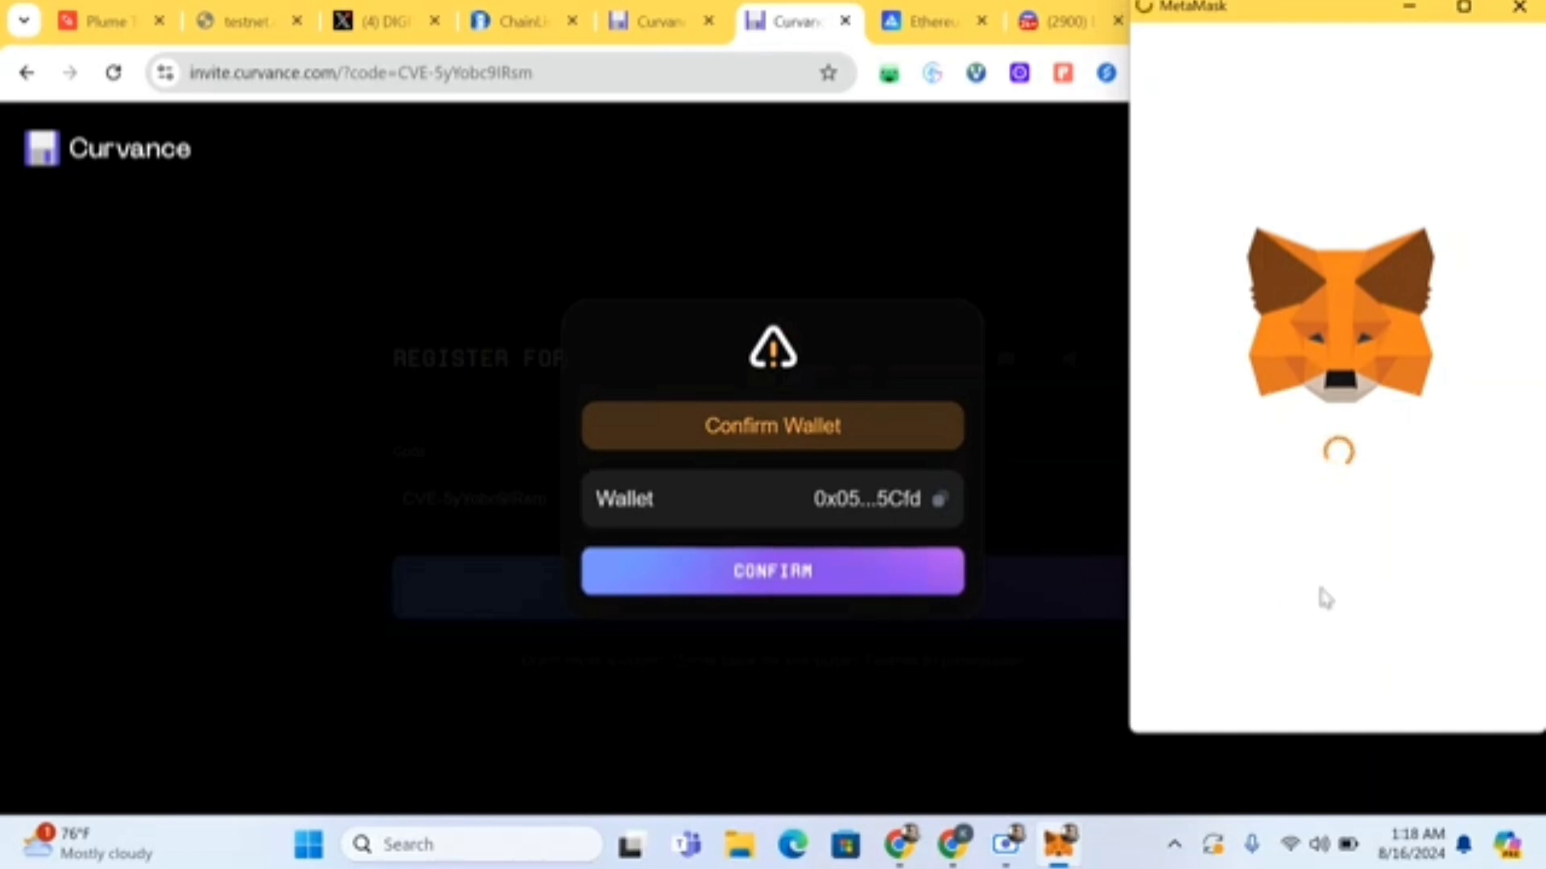
click(1434, 694)
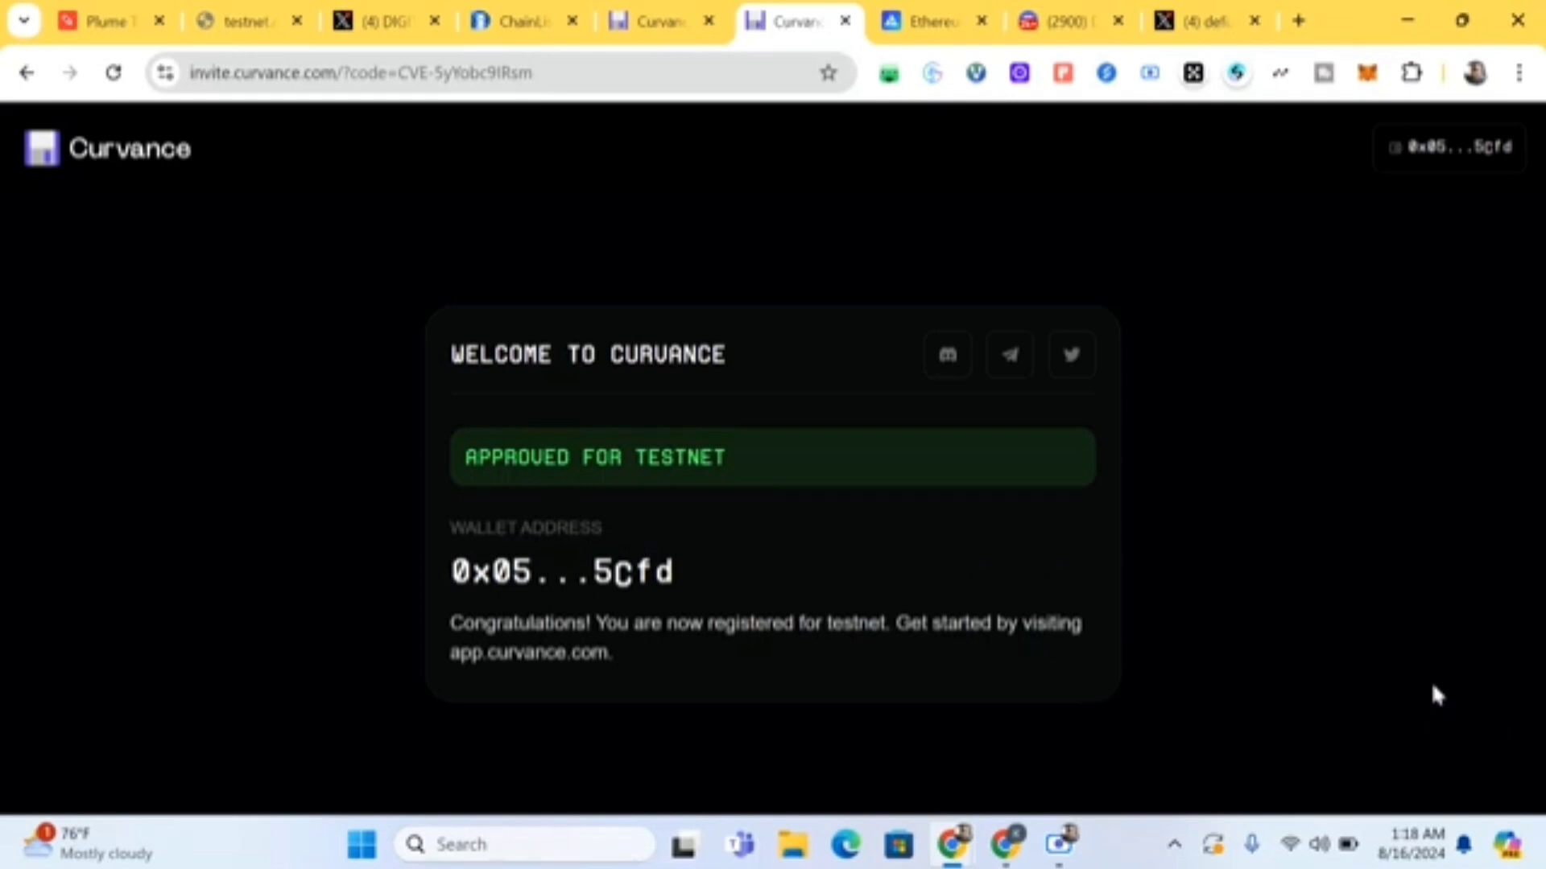
key(ctrl+Tab)
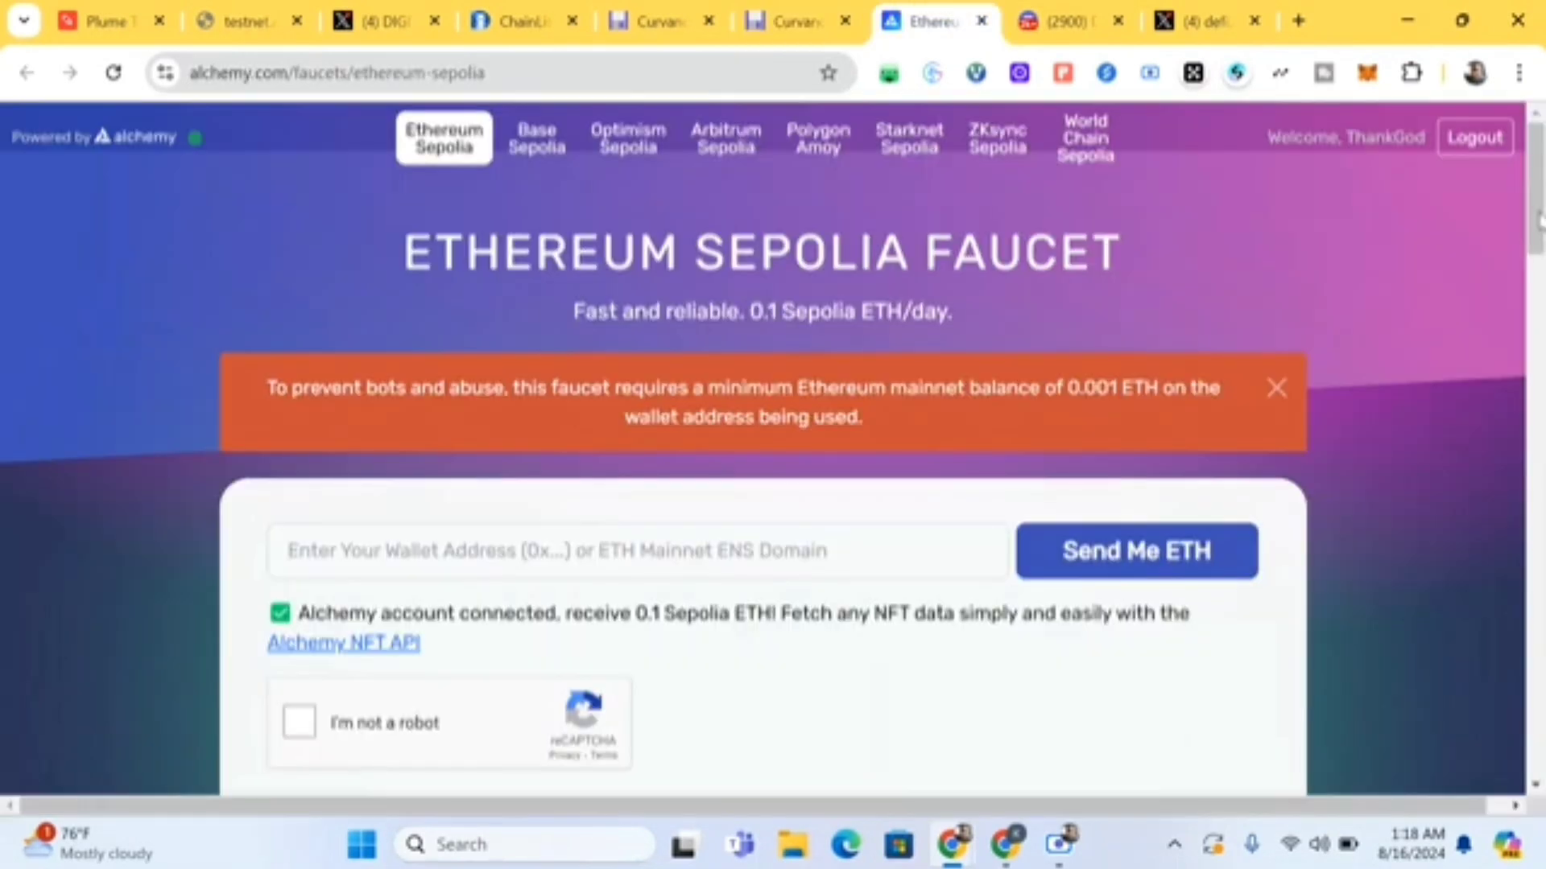
Request 0.1 Sepolia ETH from the Alchemy faucet for the copied MetaMask address
click(302, 723)
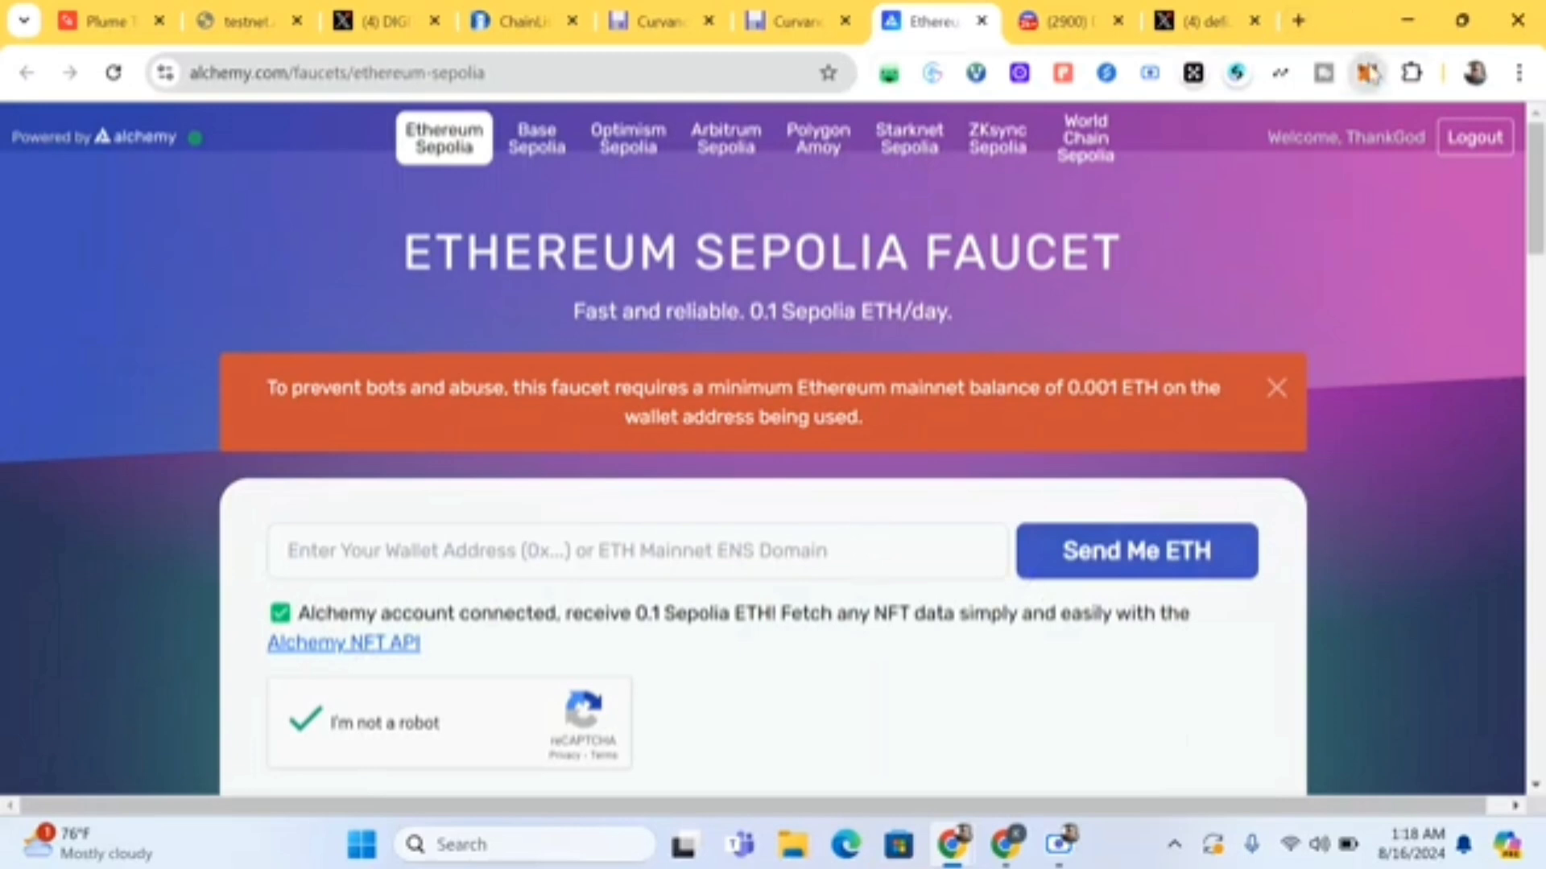
click(1368, 74)
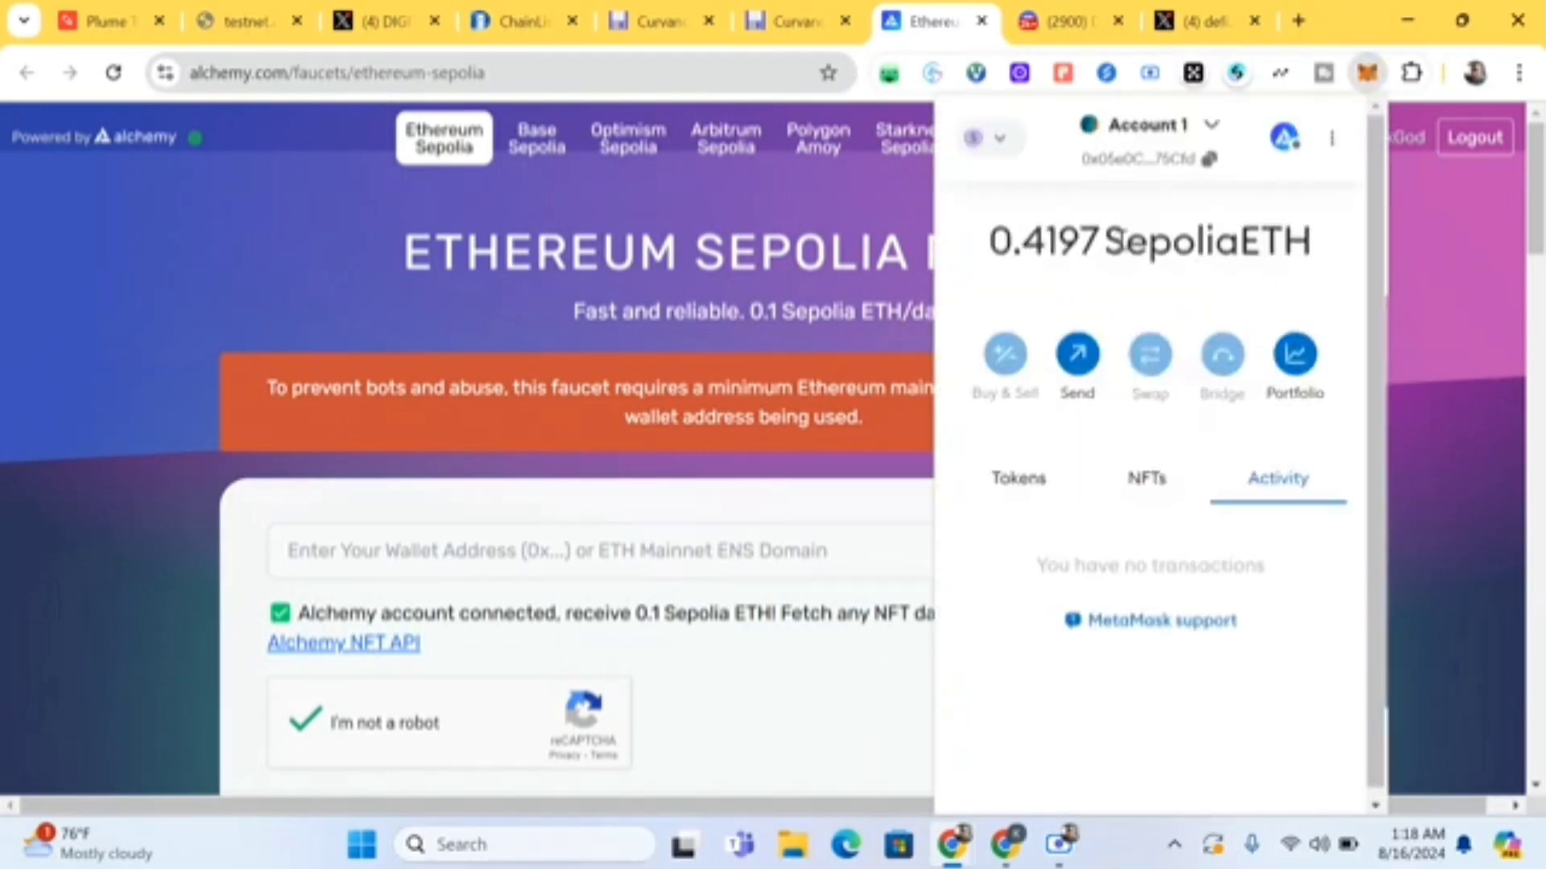
click(1199, 159)
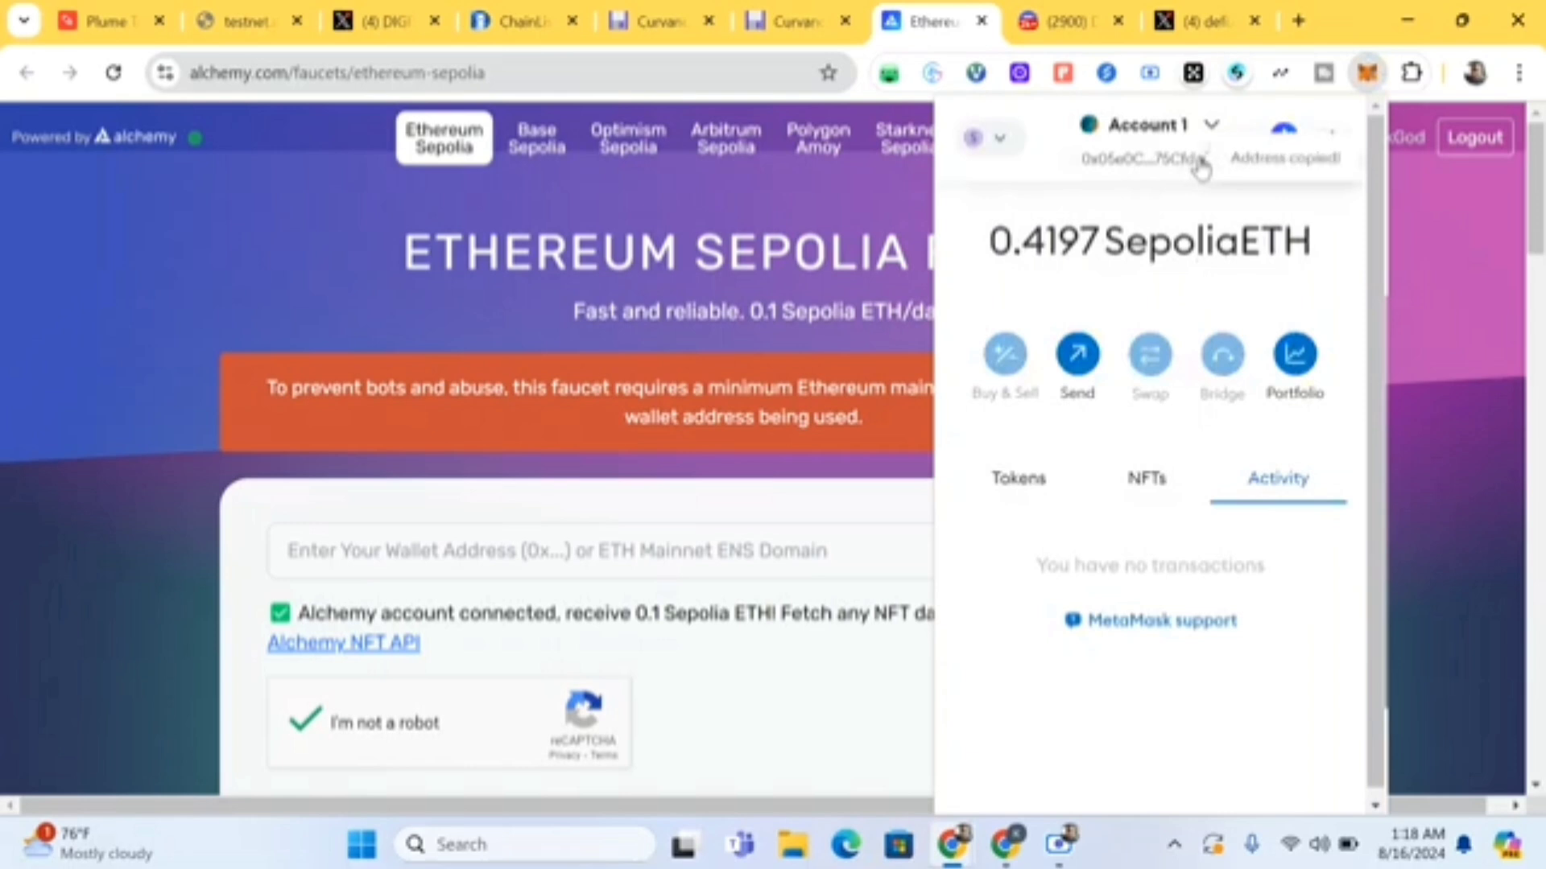
click(581, 564)
right_click(582, 563)
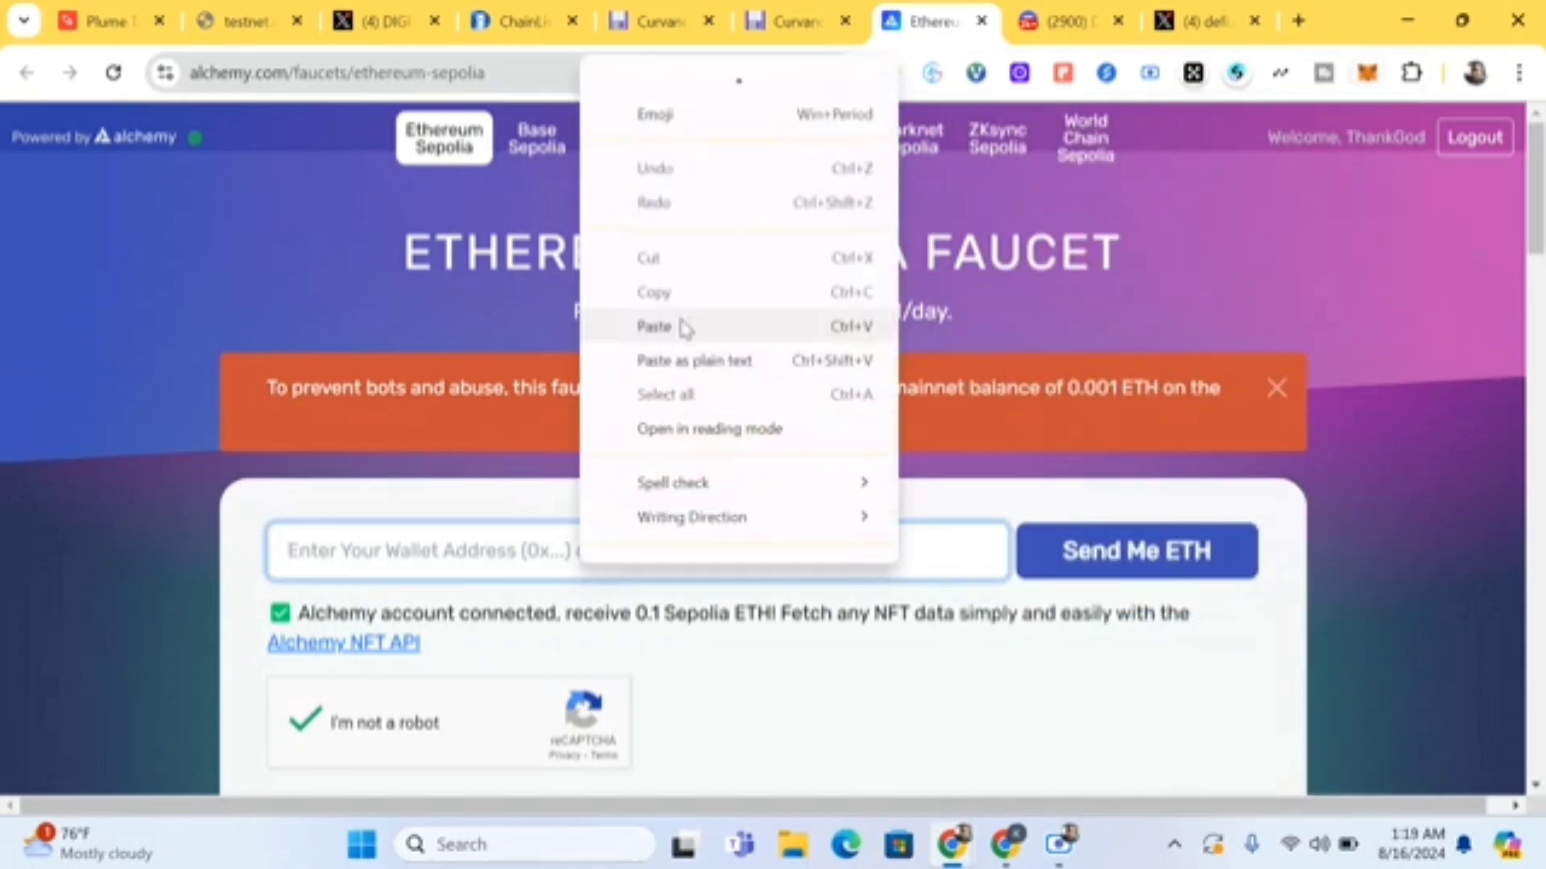
click(683, 327)
click(1179, 547)
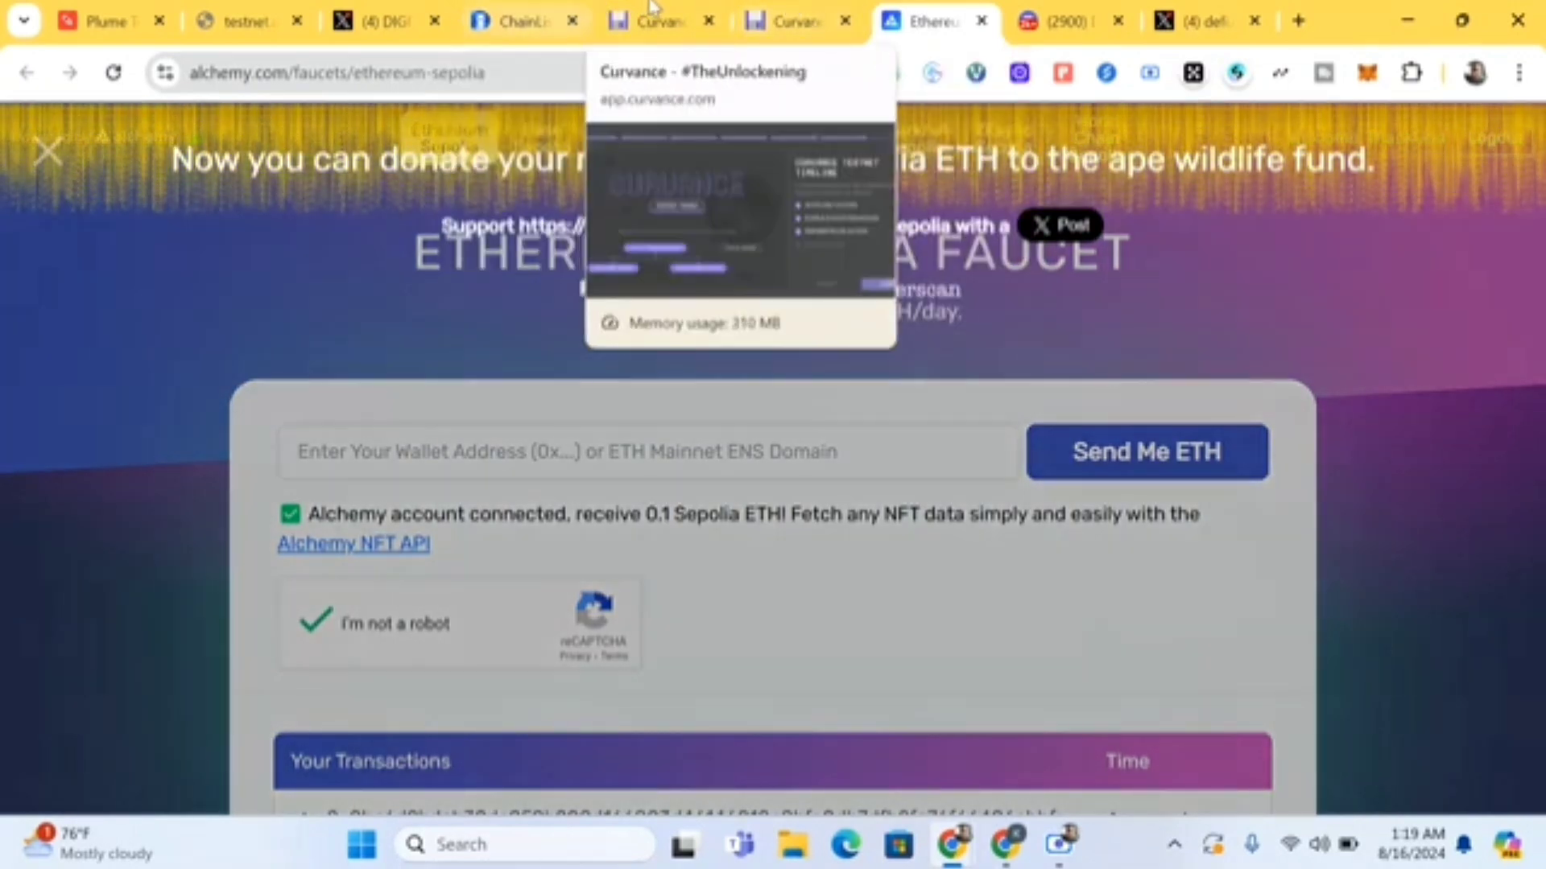
click(650, 8)
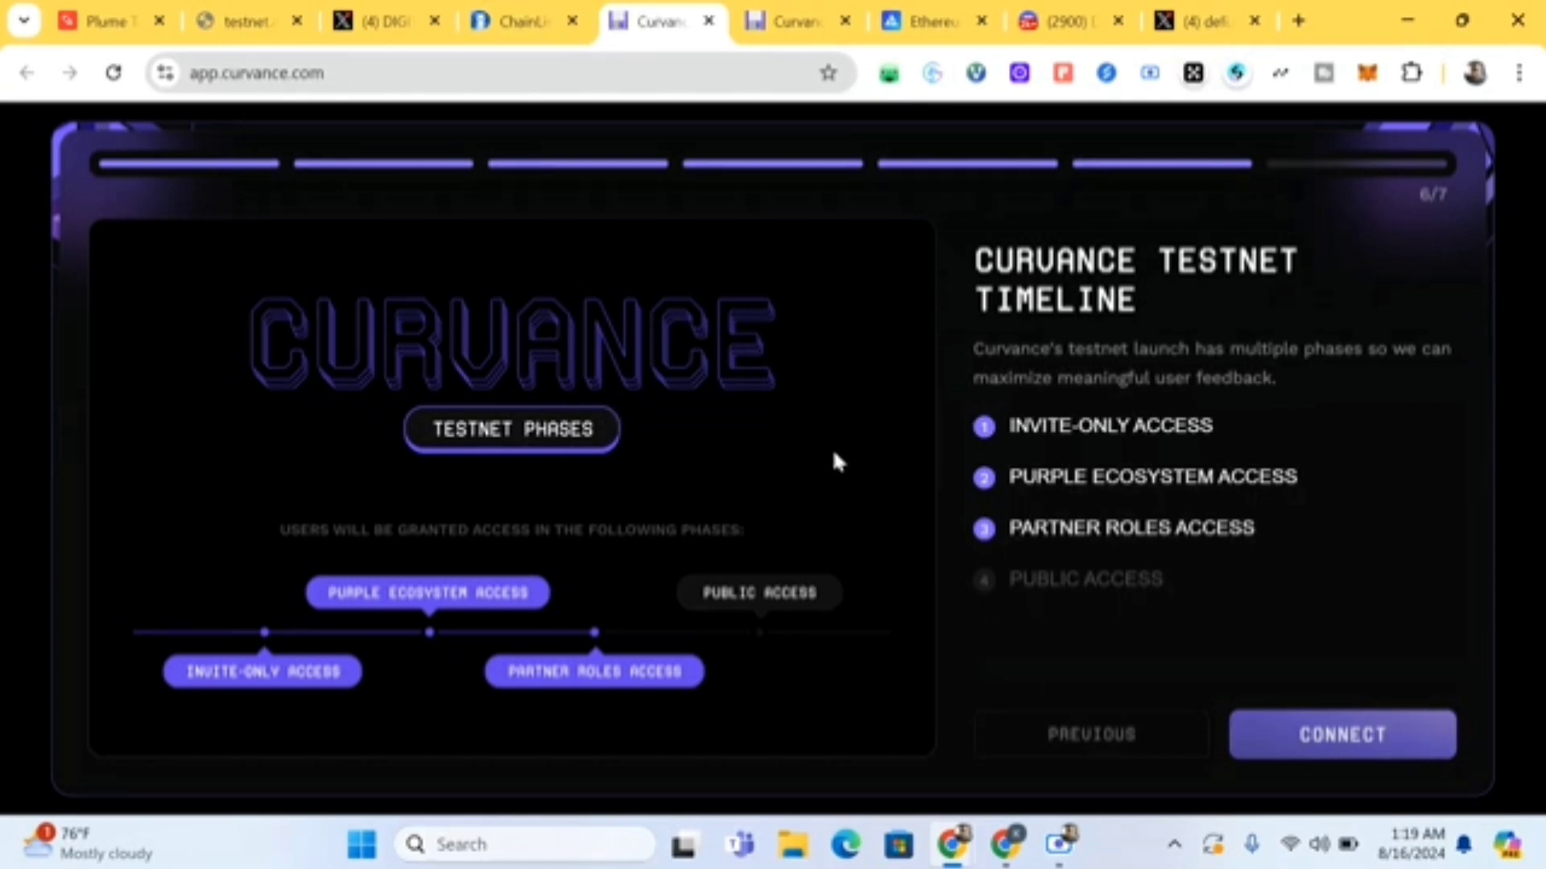
Page back and forth through the Curvance intro tour to the testnet timeline step
click(1112, 744)
click(1112, 744)
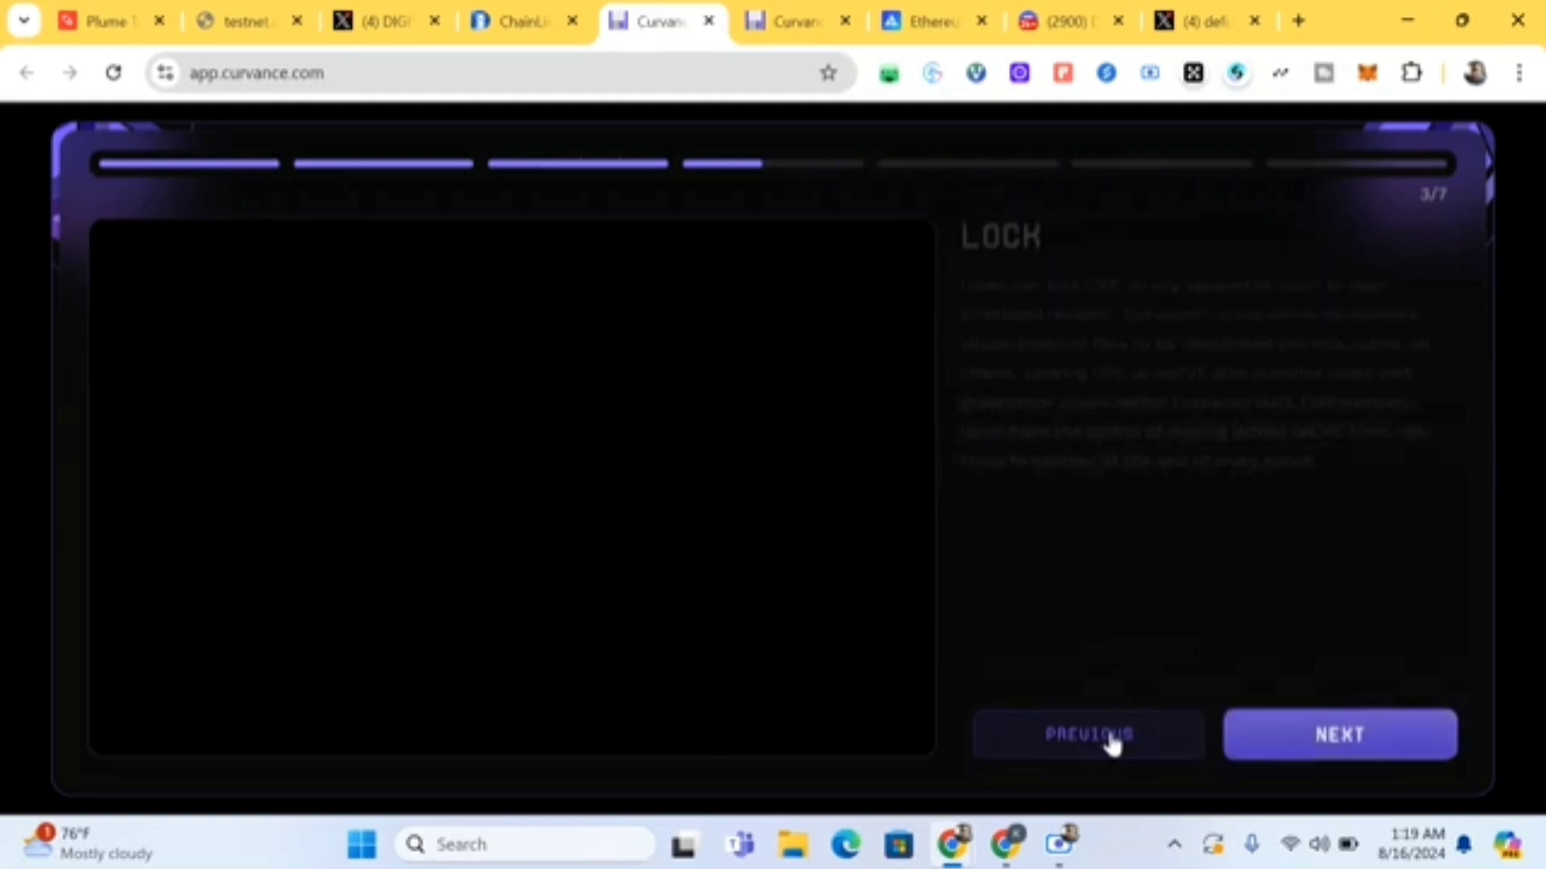
click(1107, 736)
click(1107, 736)
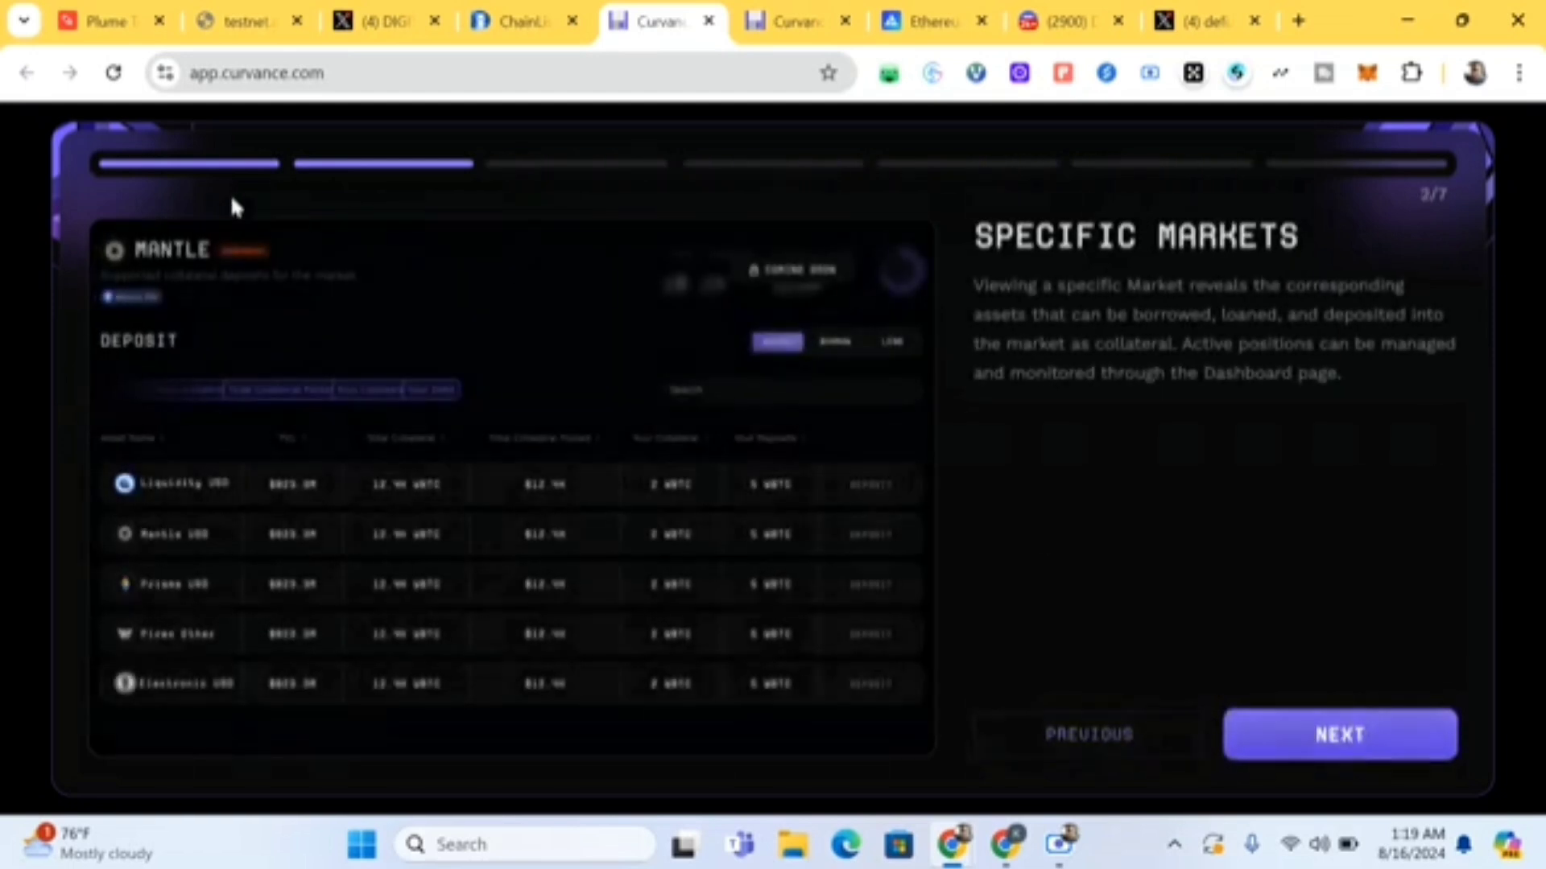
click(1342, 736)
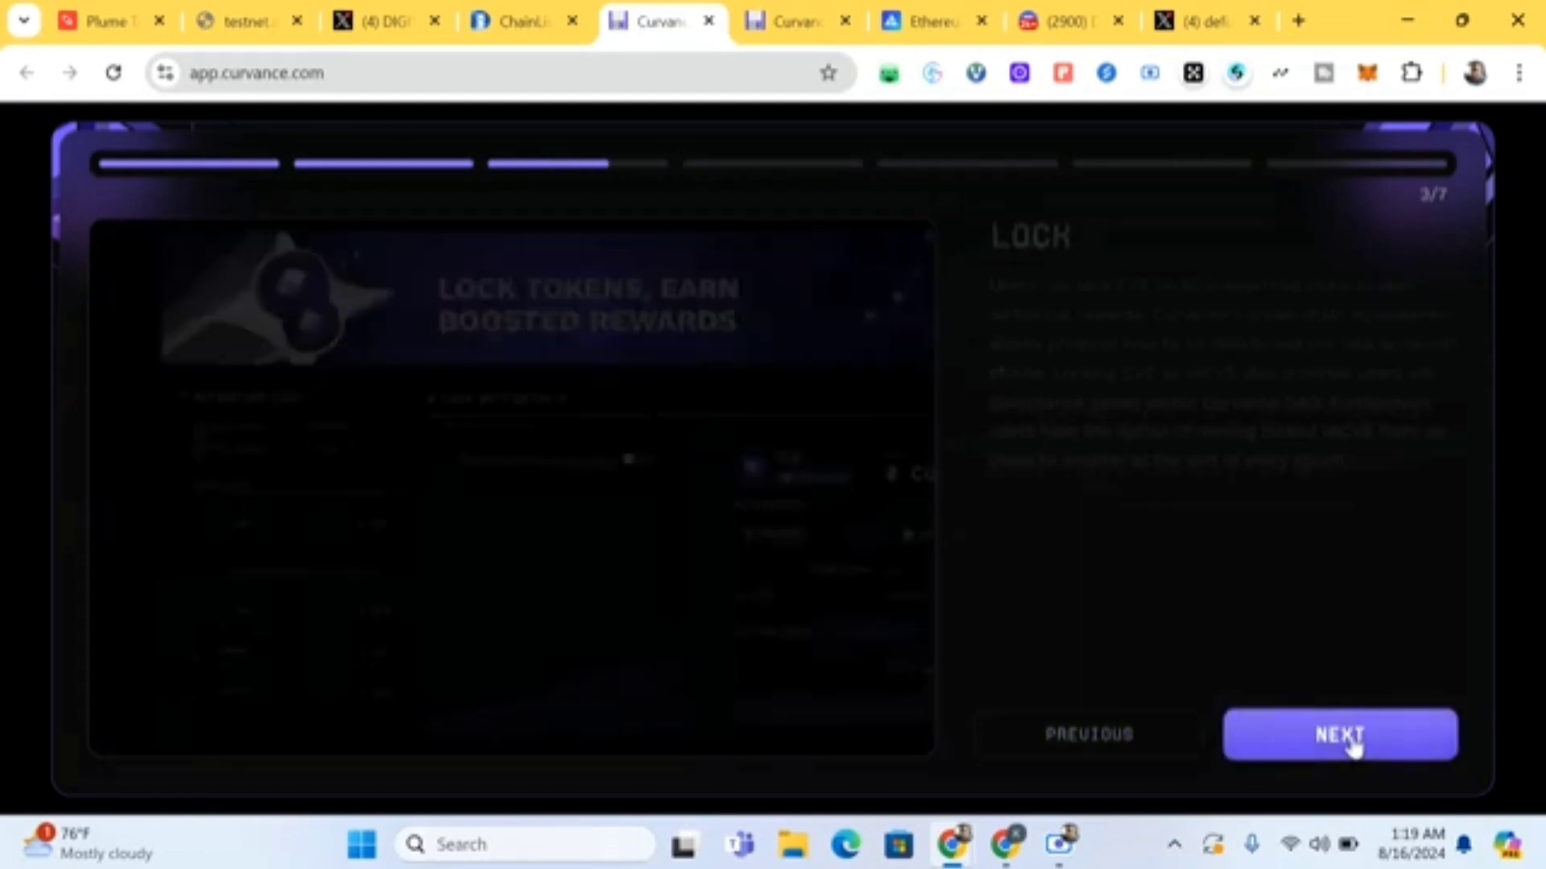
click(1354, 746)
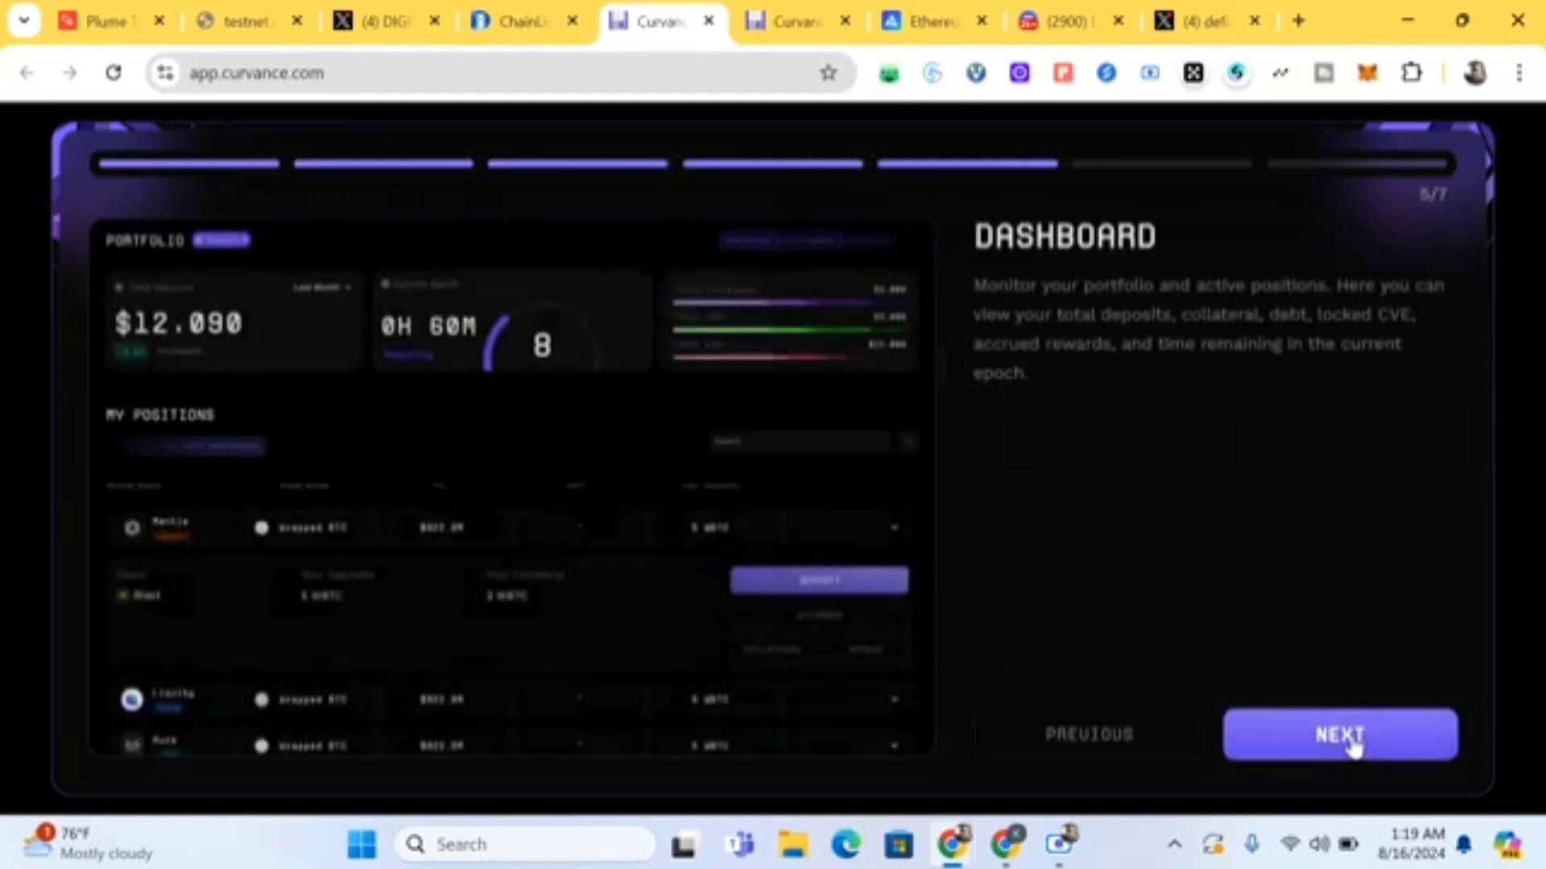
click(1354, 745)
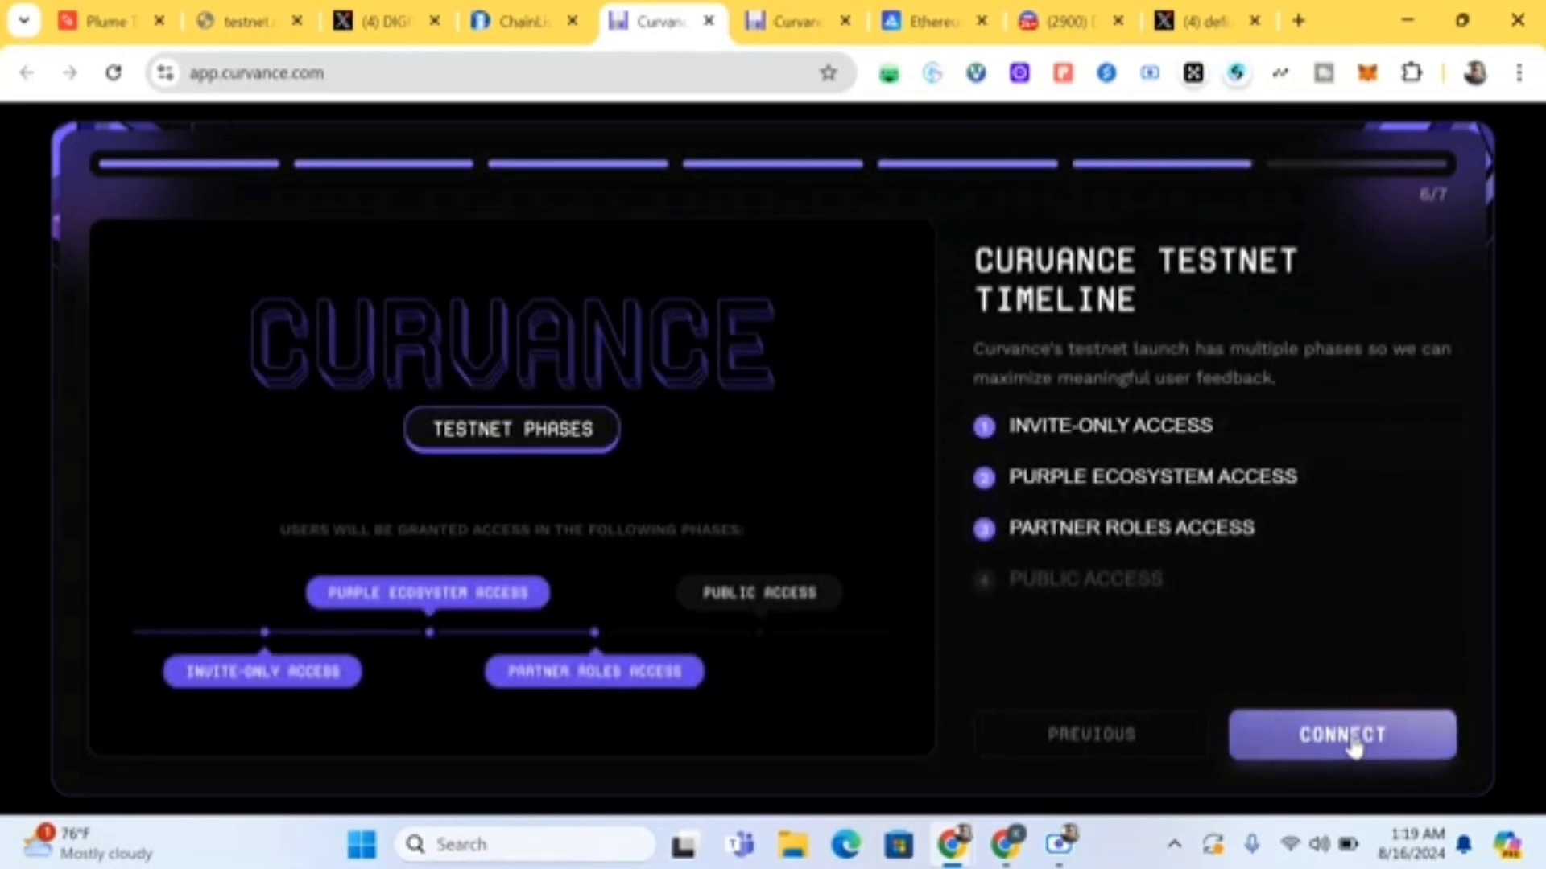
Connect MetaMask Account 1 to the app and continue to the Tasks to Complete step
click(1354, 746)
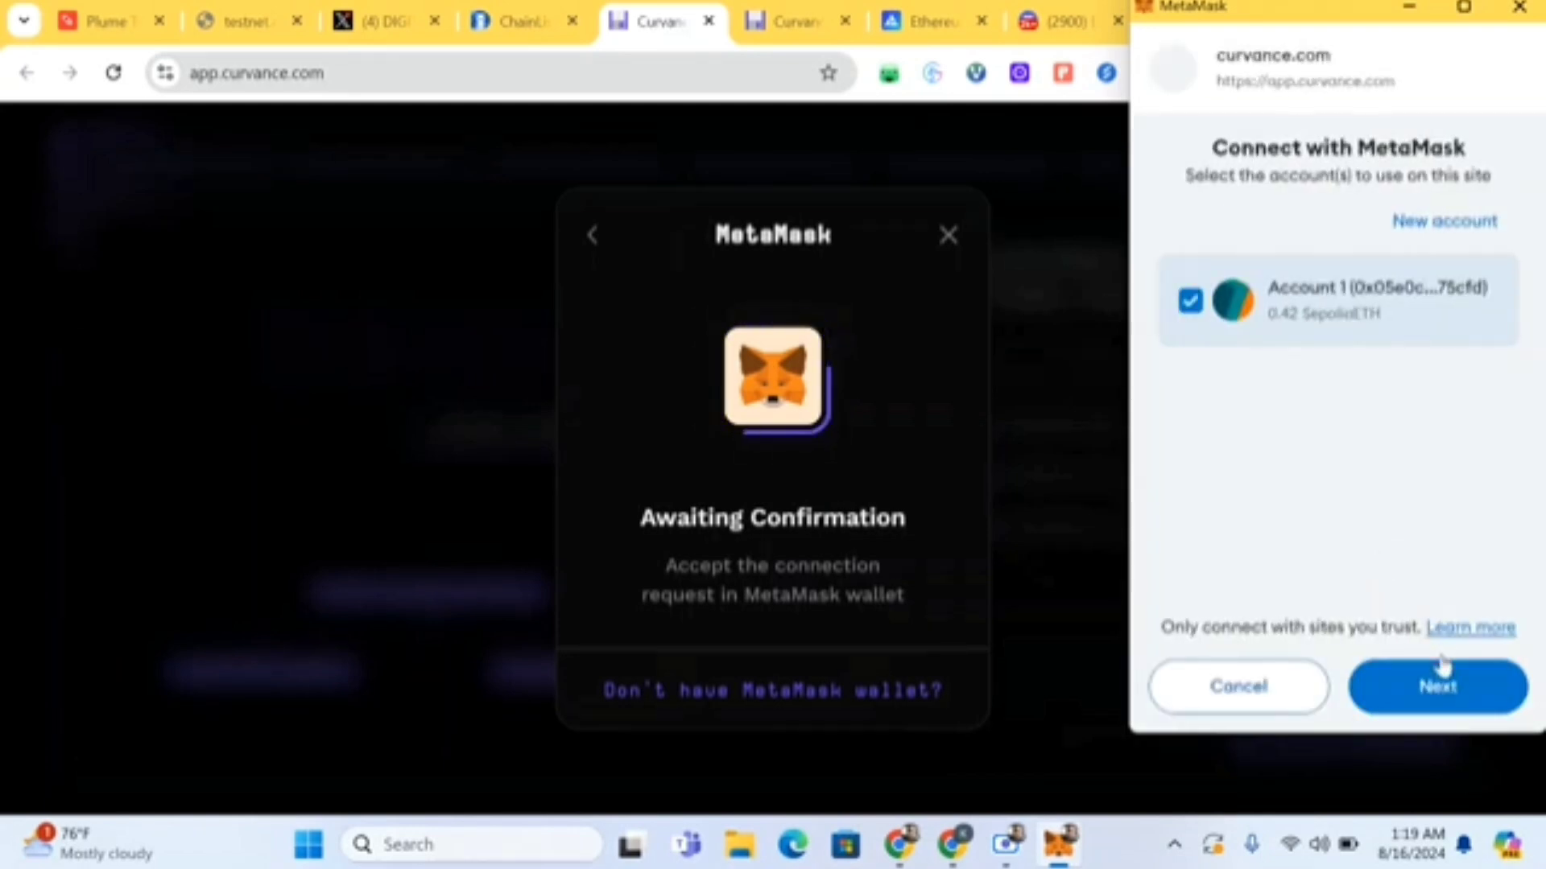
click(1438, 705)
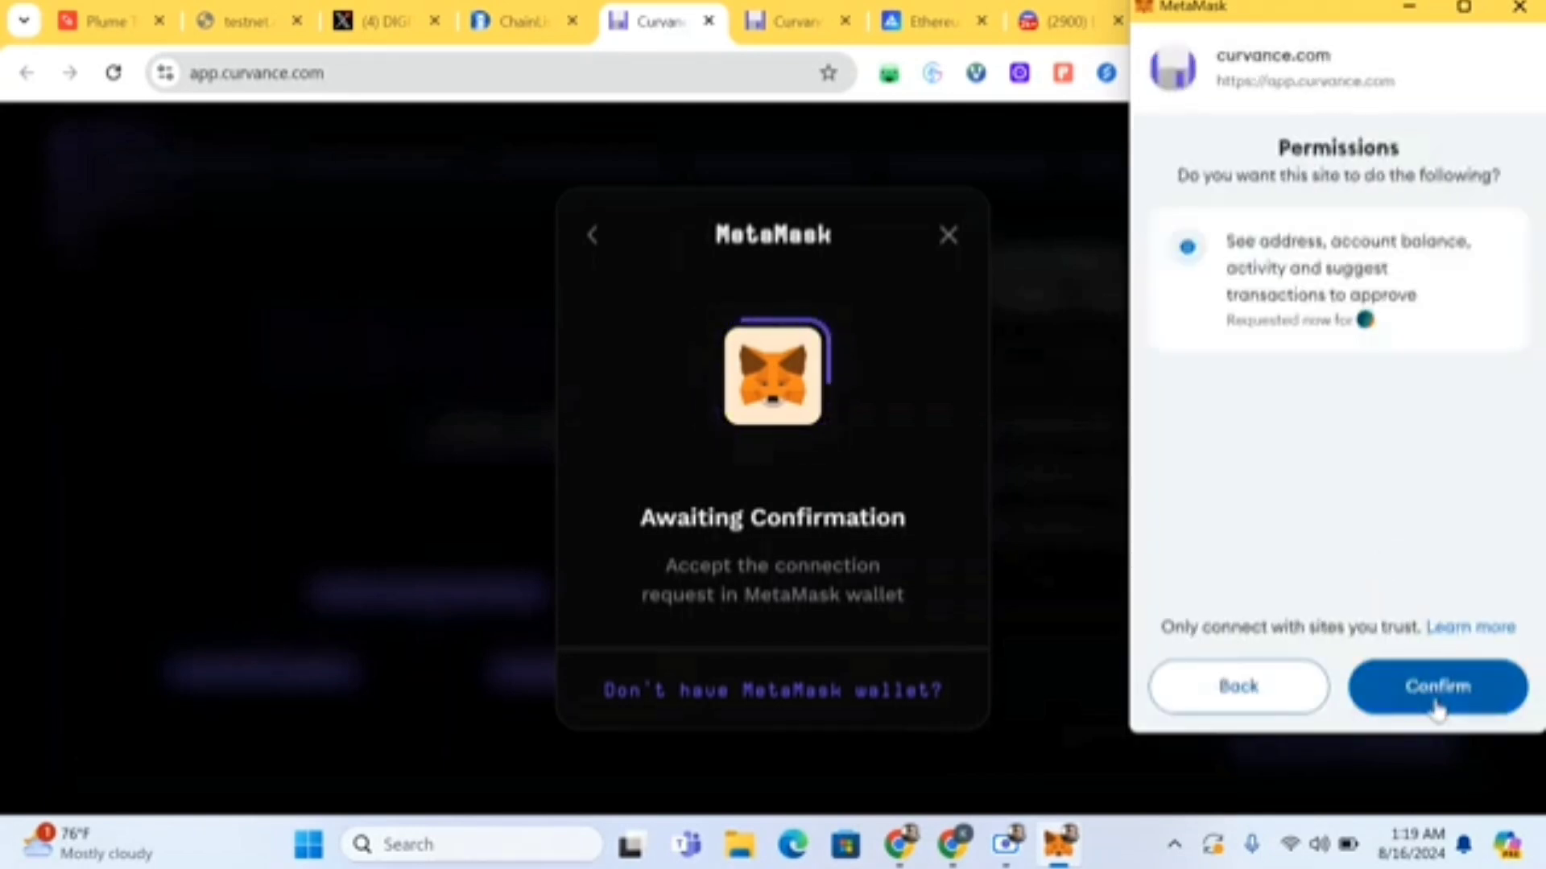
click(1438, 706)
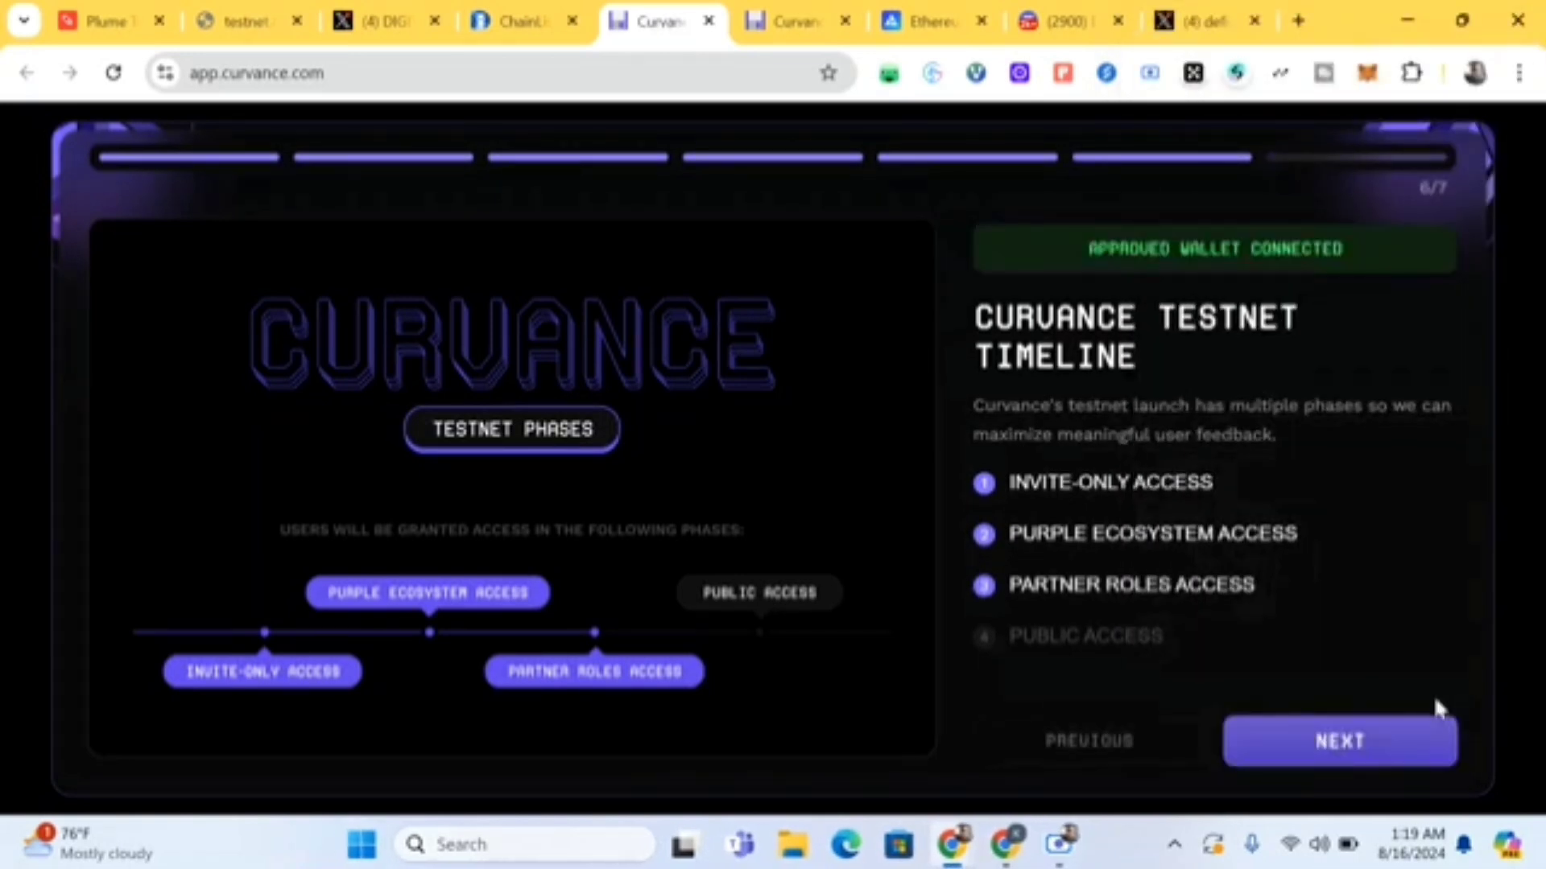
click(1295, 761)
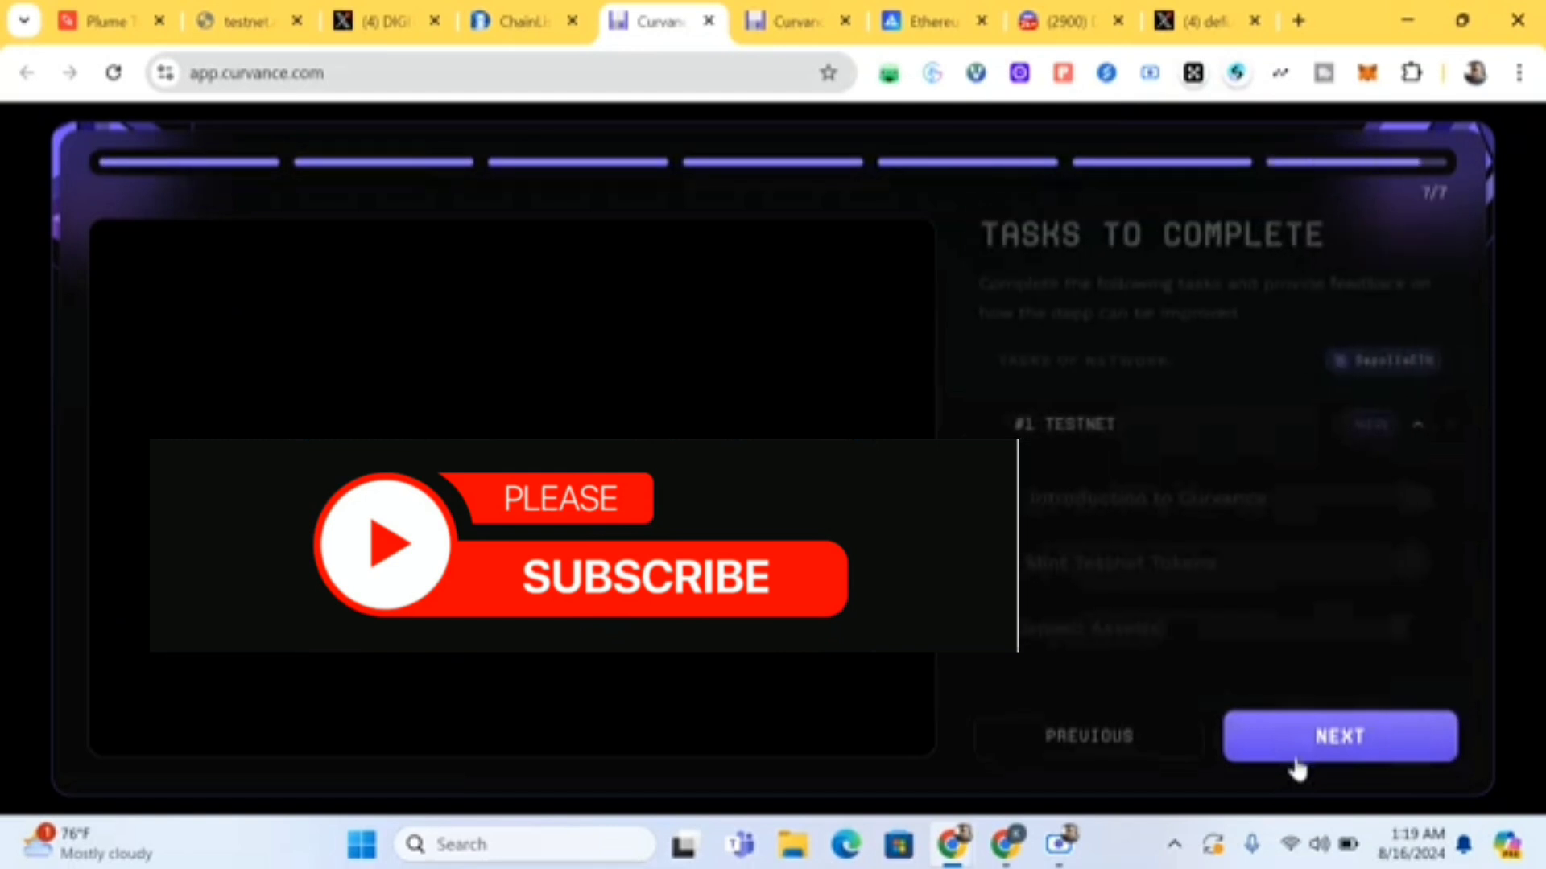
Sign the MetaMask ownership message, then read through and accept Curvance's terms and conditions
click(1296, 760)
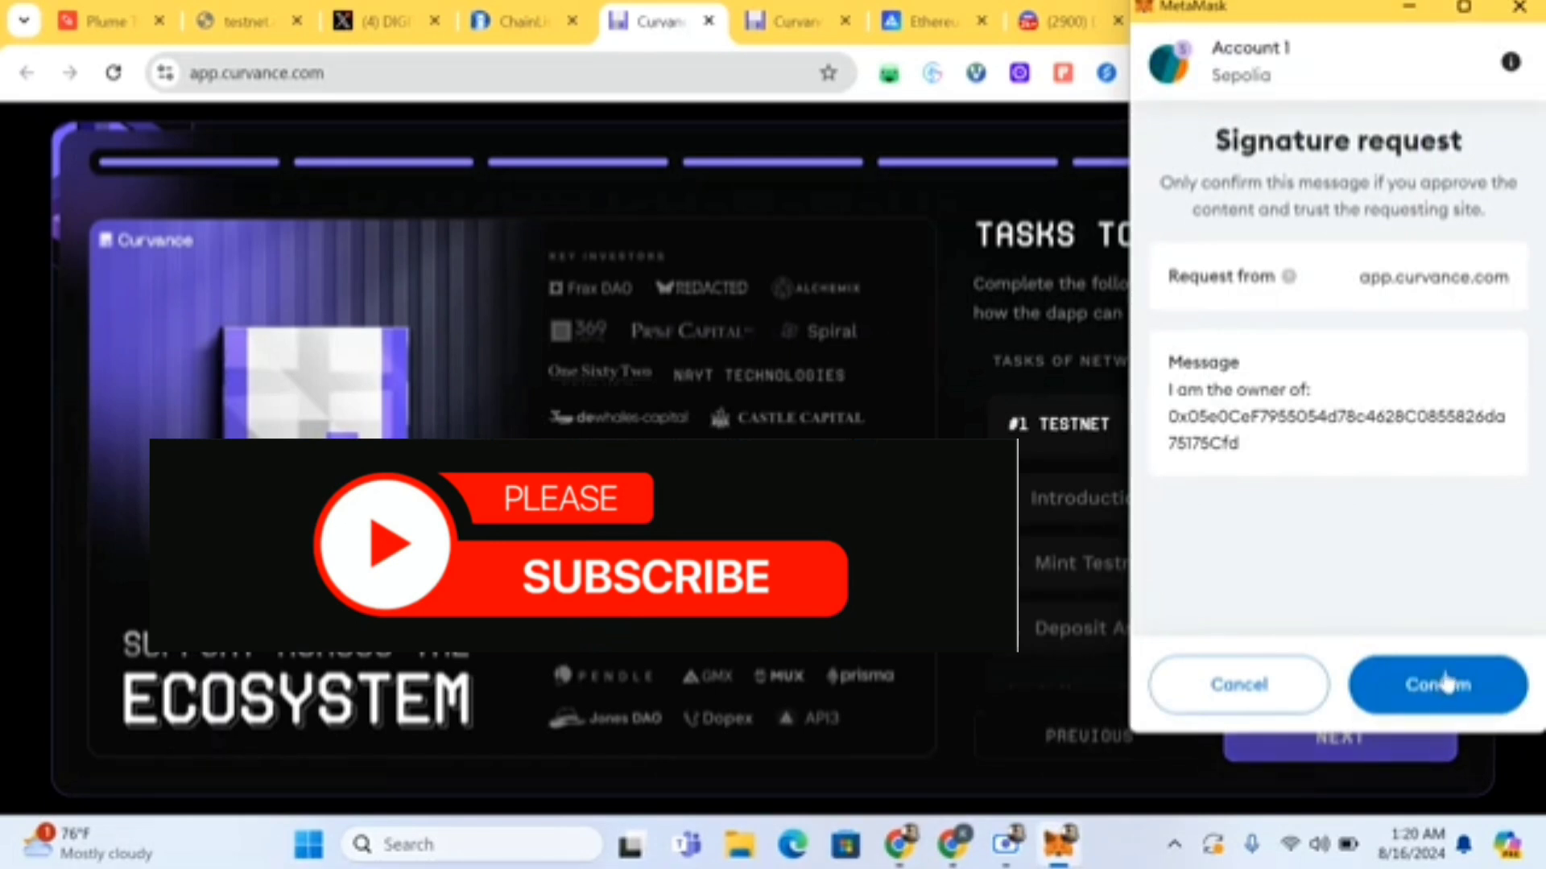
click(1441, 686)
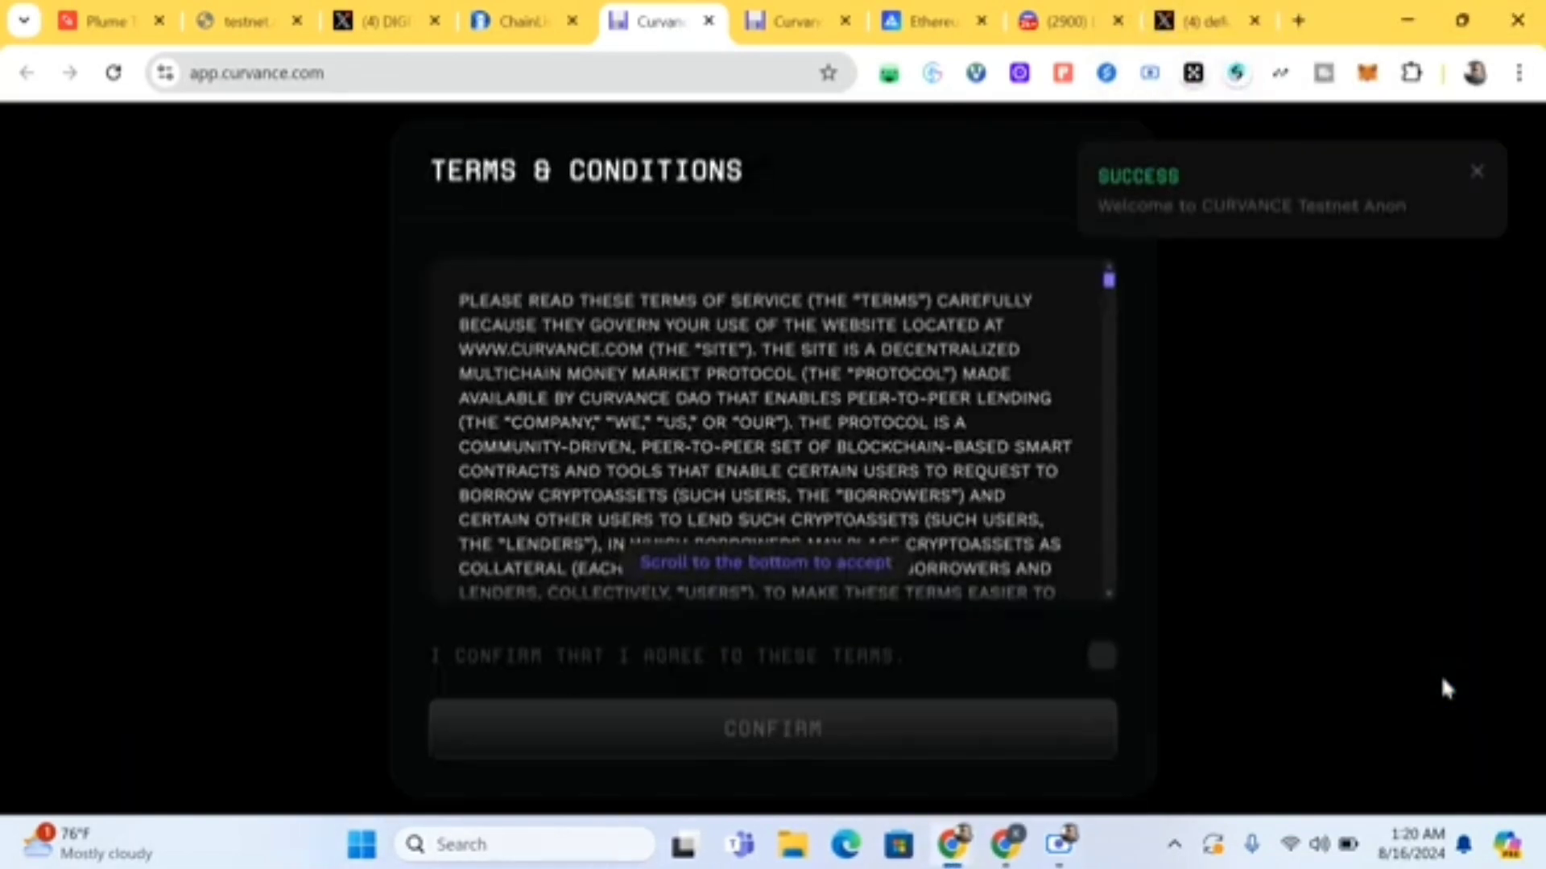
scroll(747, 522, down, 15)
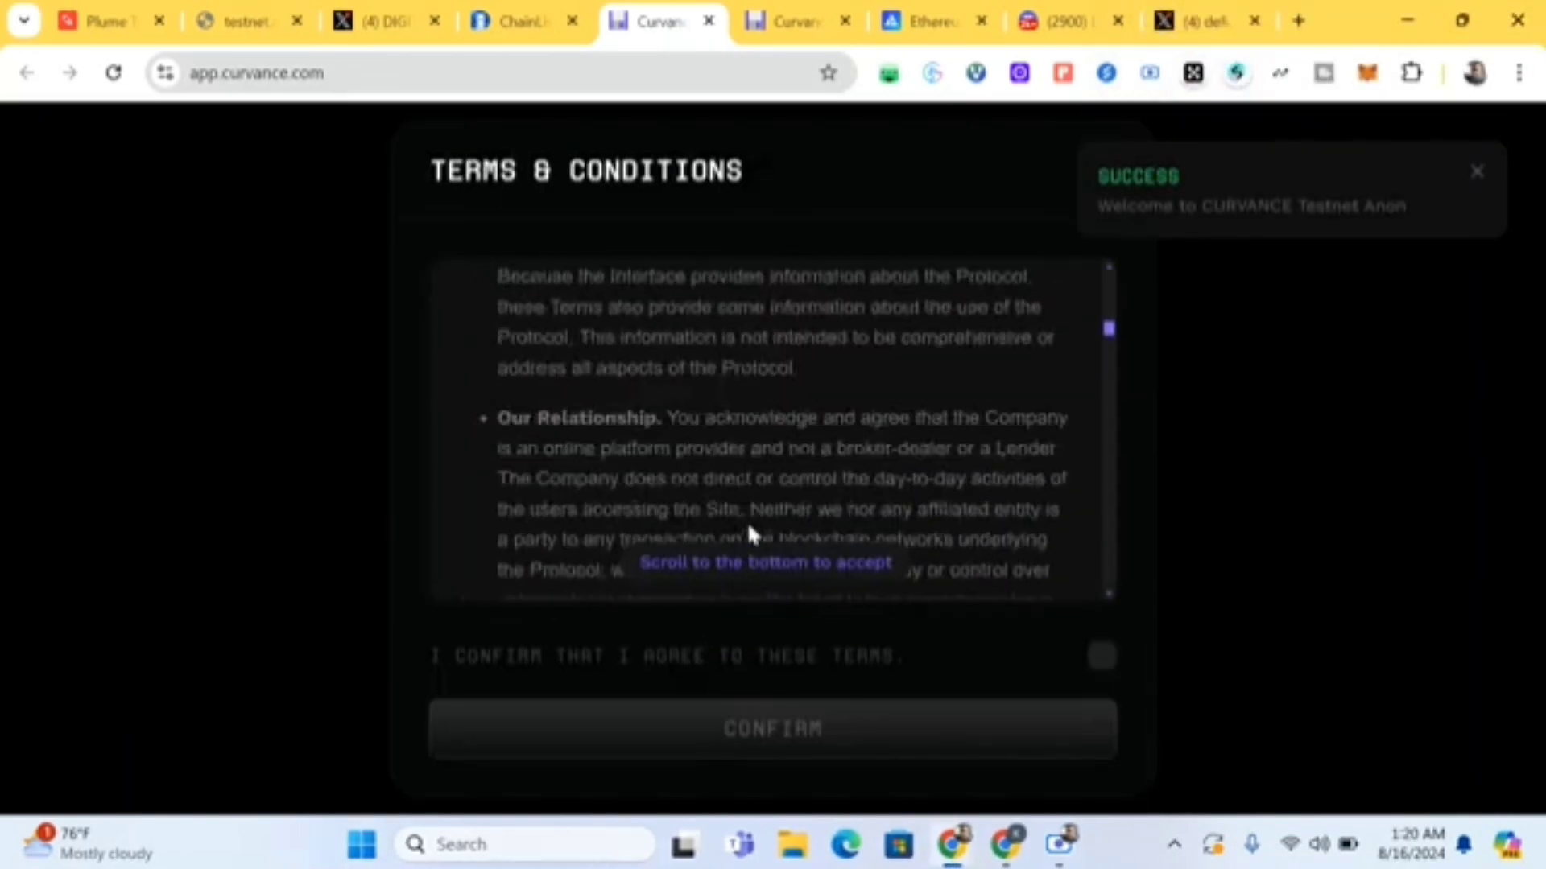
scroll(745, 547, down, 20)
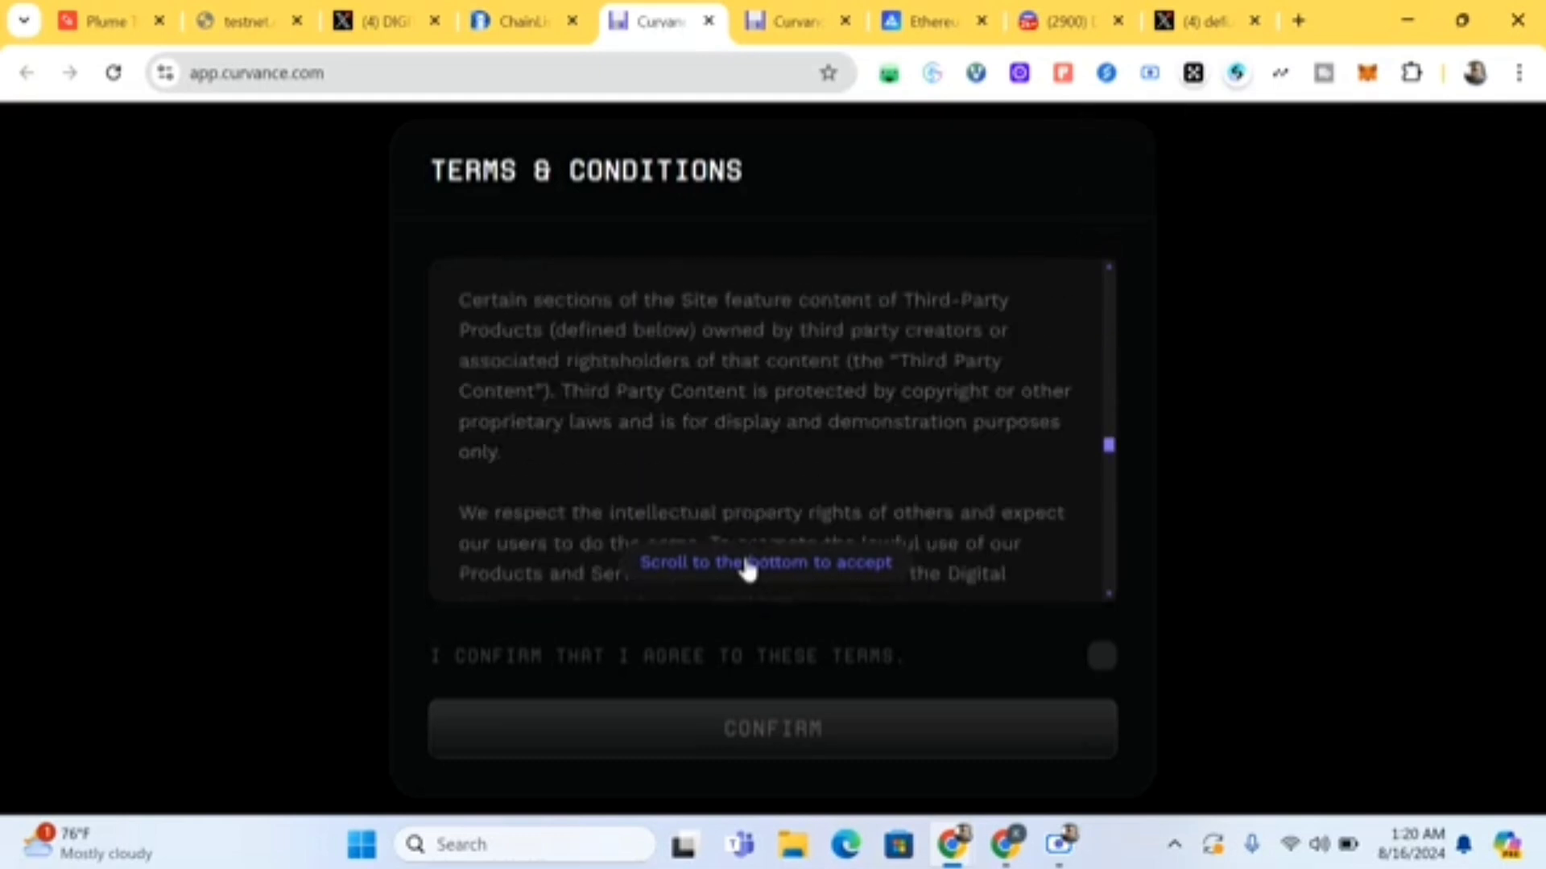
click(1103, 657)
click(906, 731)
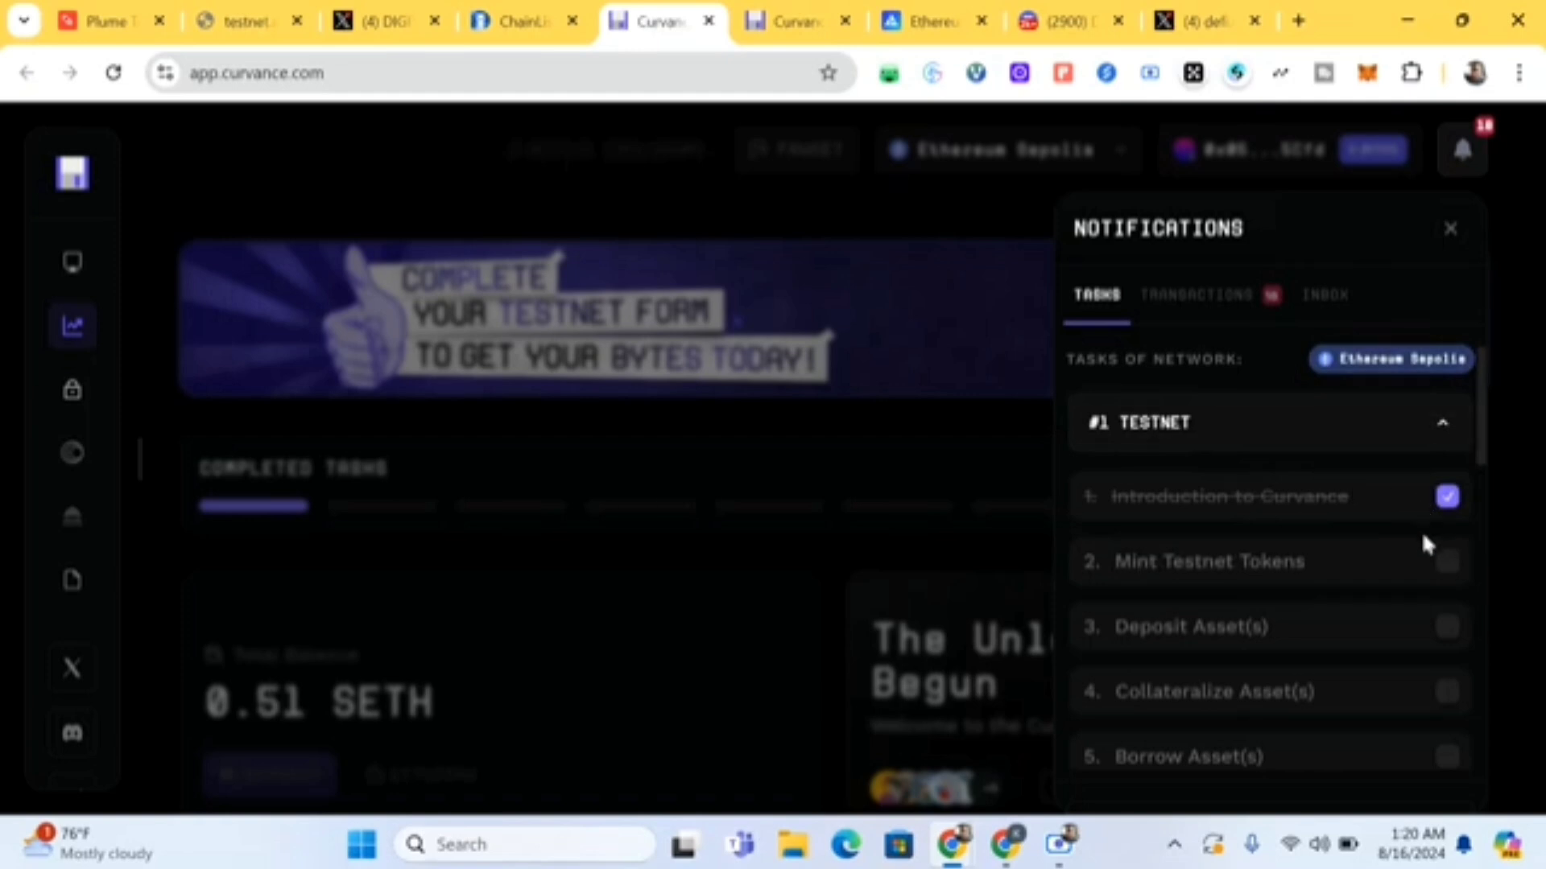
Claim CVE testnet tokens from the faucet and approve the MetaMask transaction
scroll(1248, 525, down, 1)
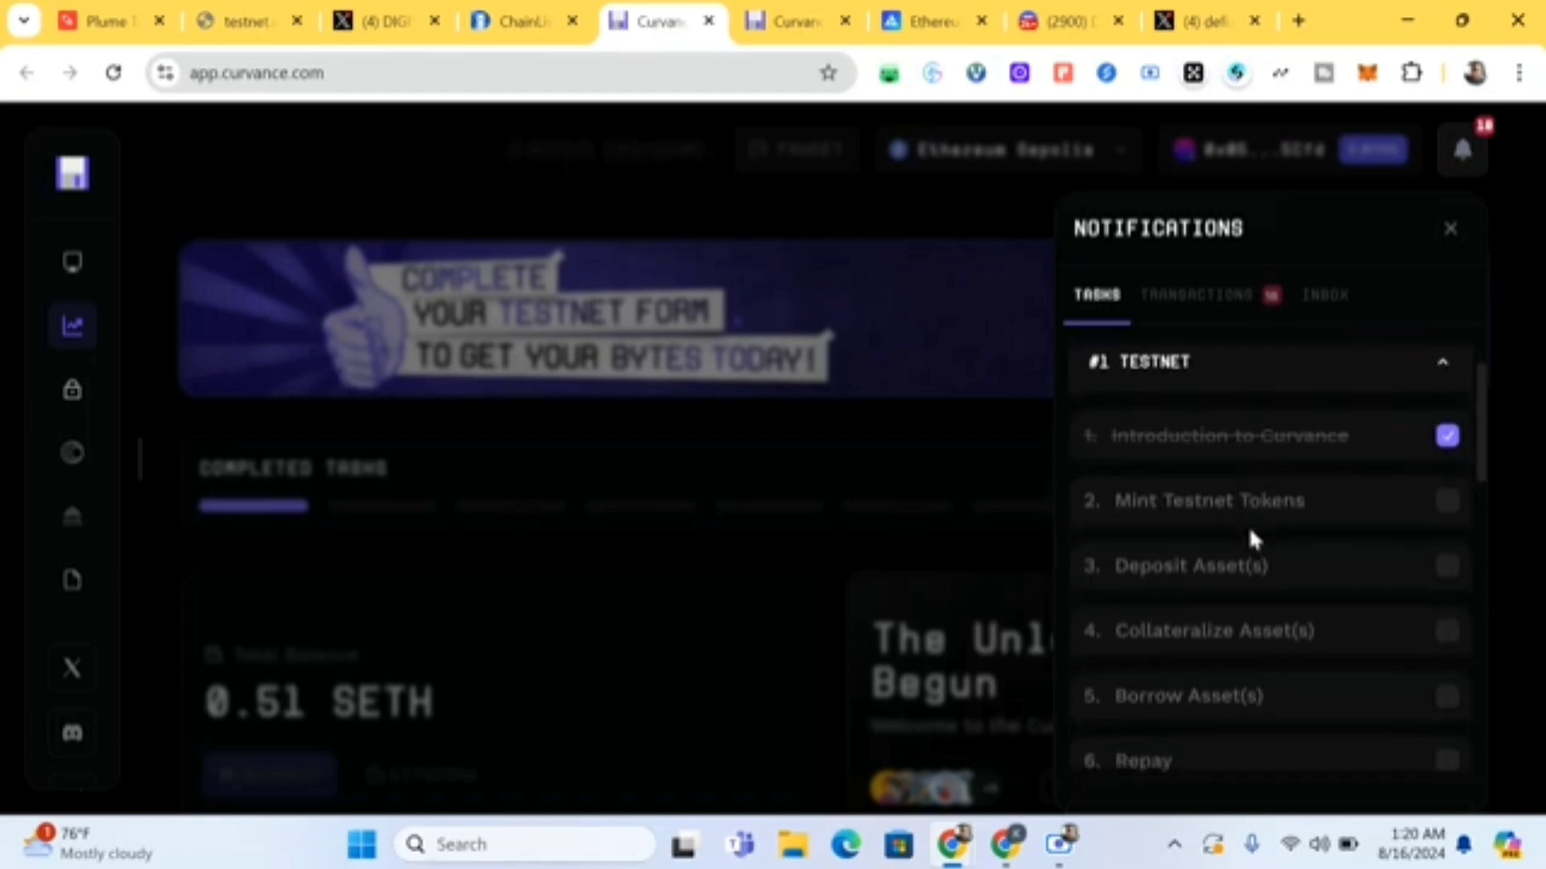
scroll(1248, 525, up, 1)
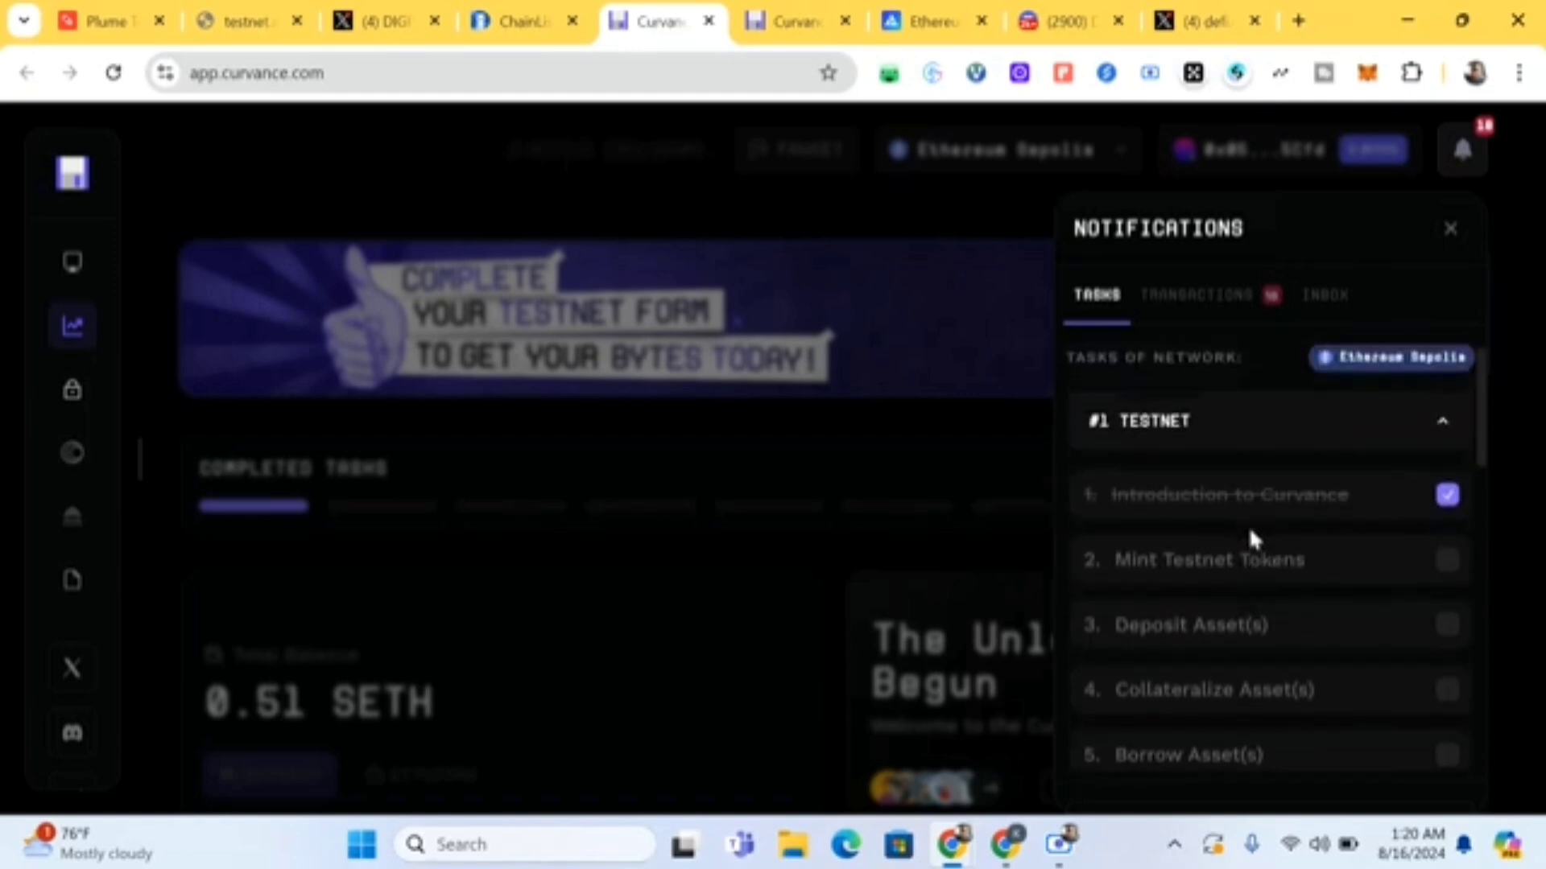
click(1210, 561)
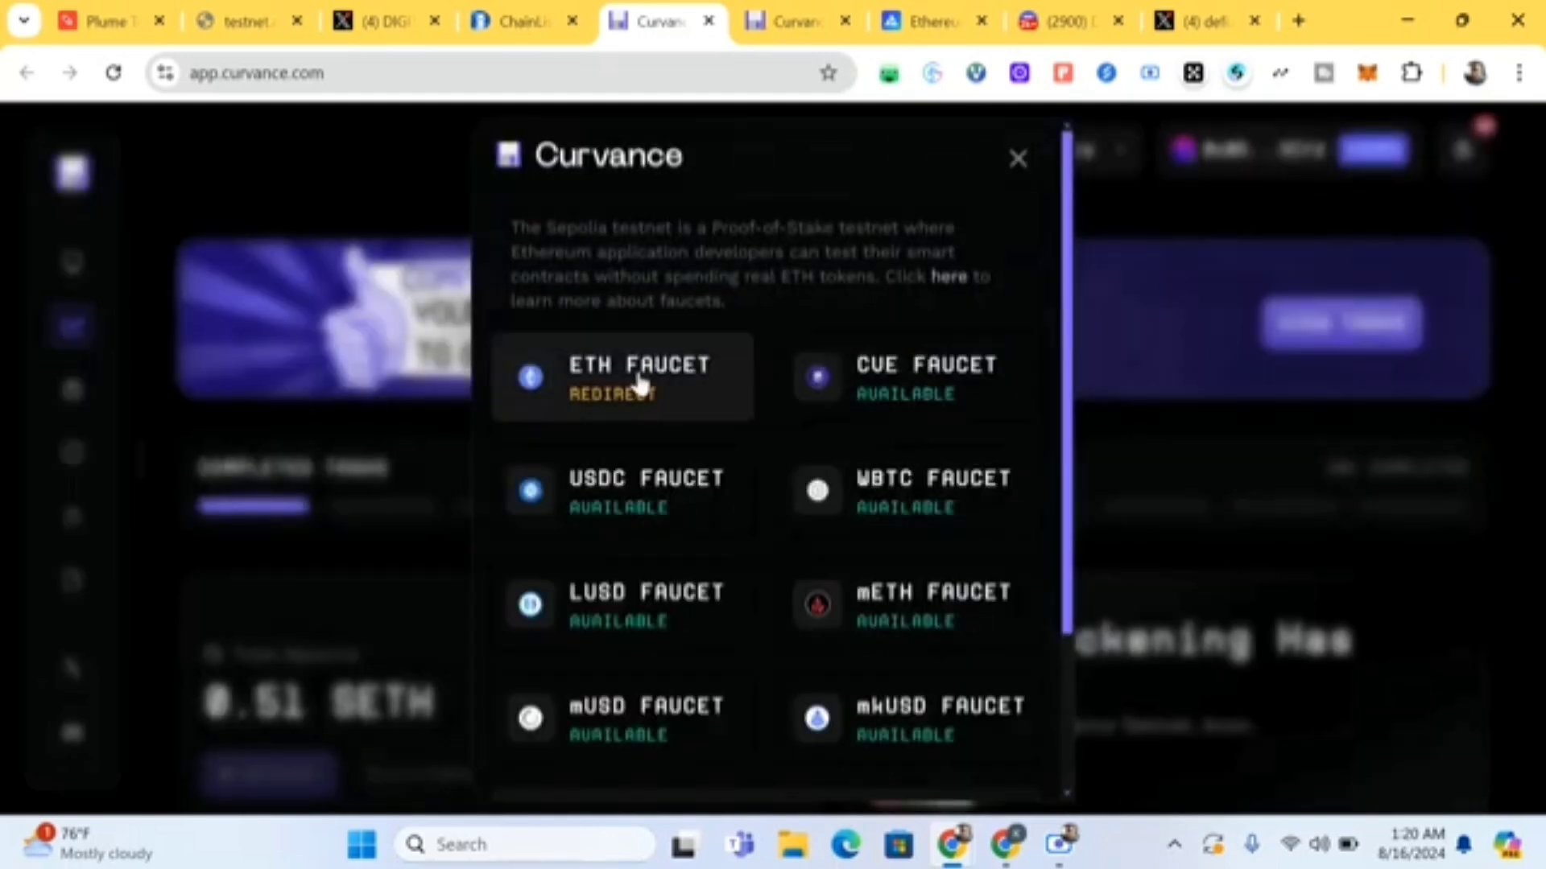
click(916, 392)
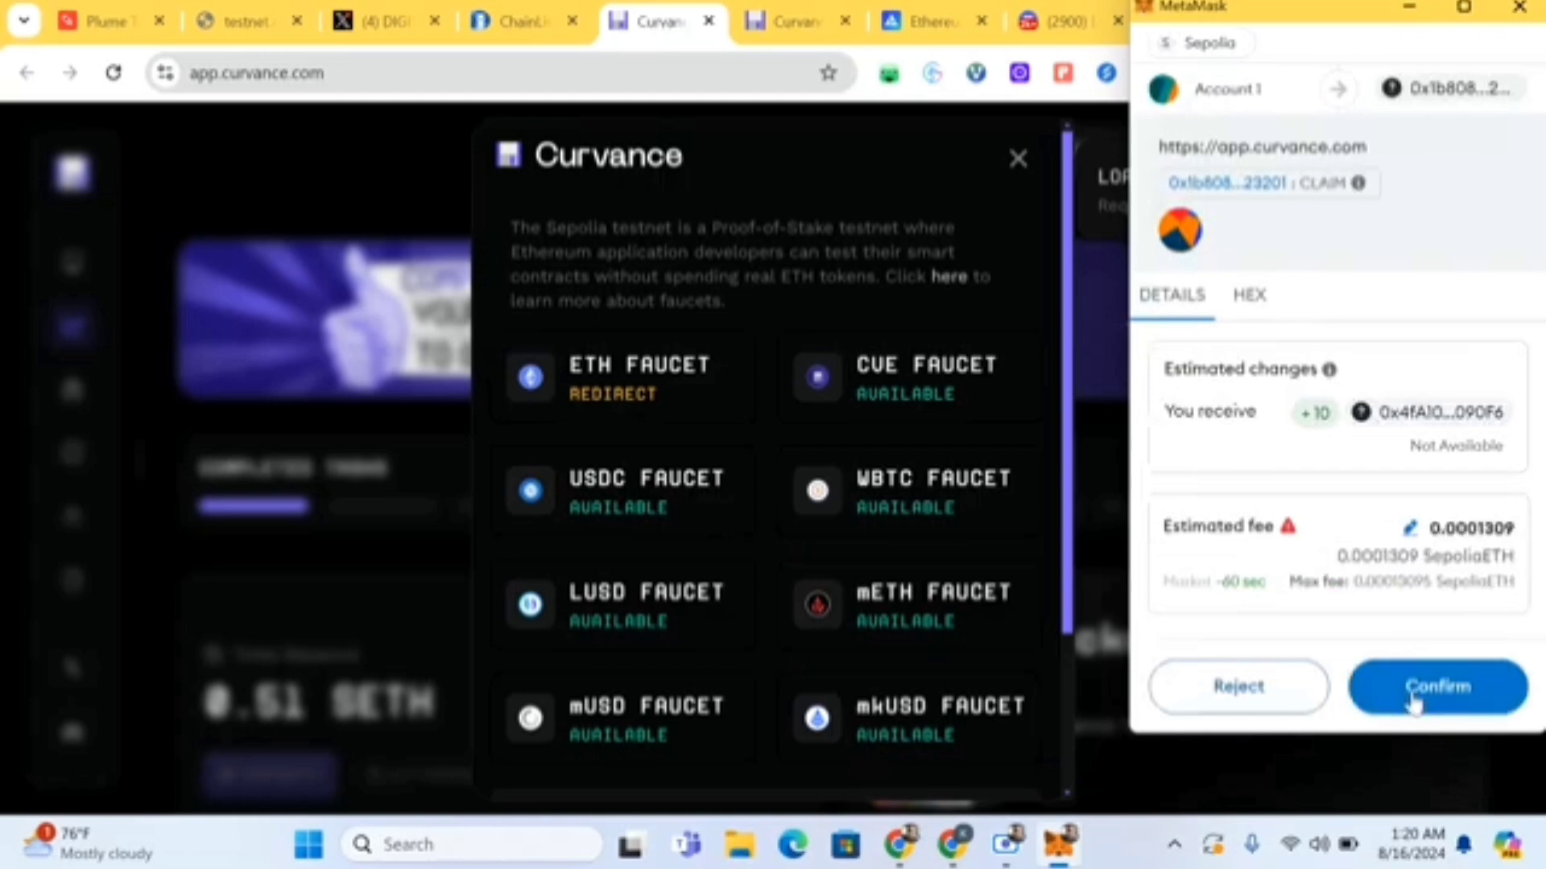
click(1414, 697)
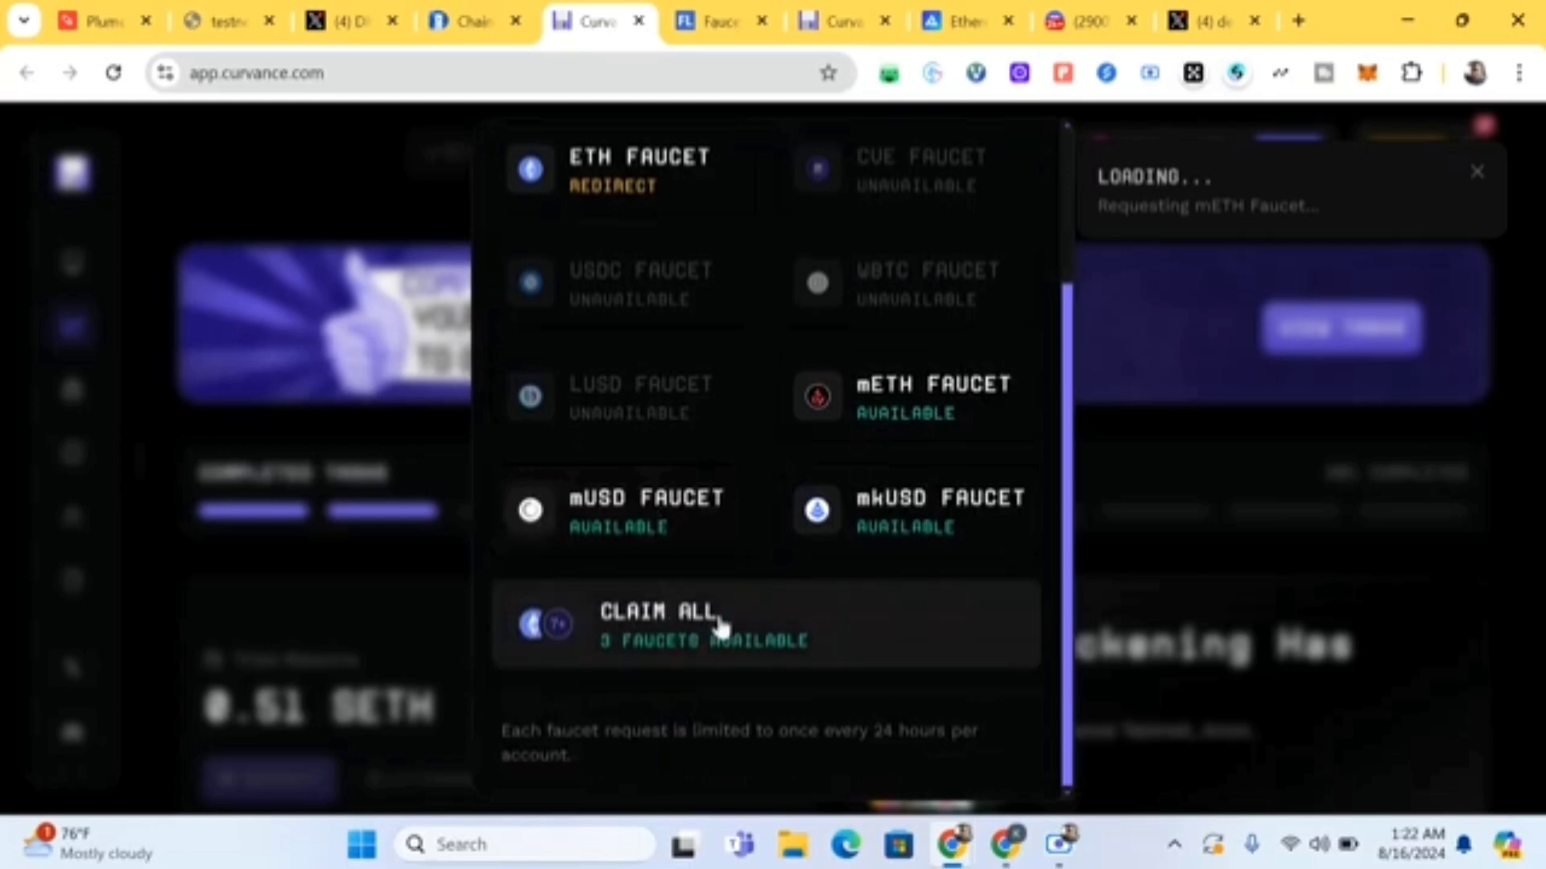
Request the three remaining faucets at once and review the +10, +1,000, +1,000 token estimate
click(678, 634)
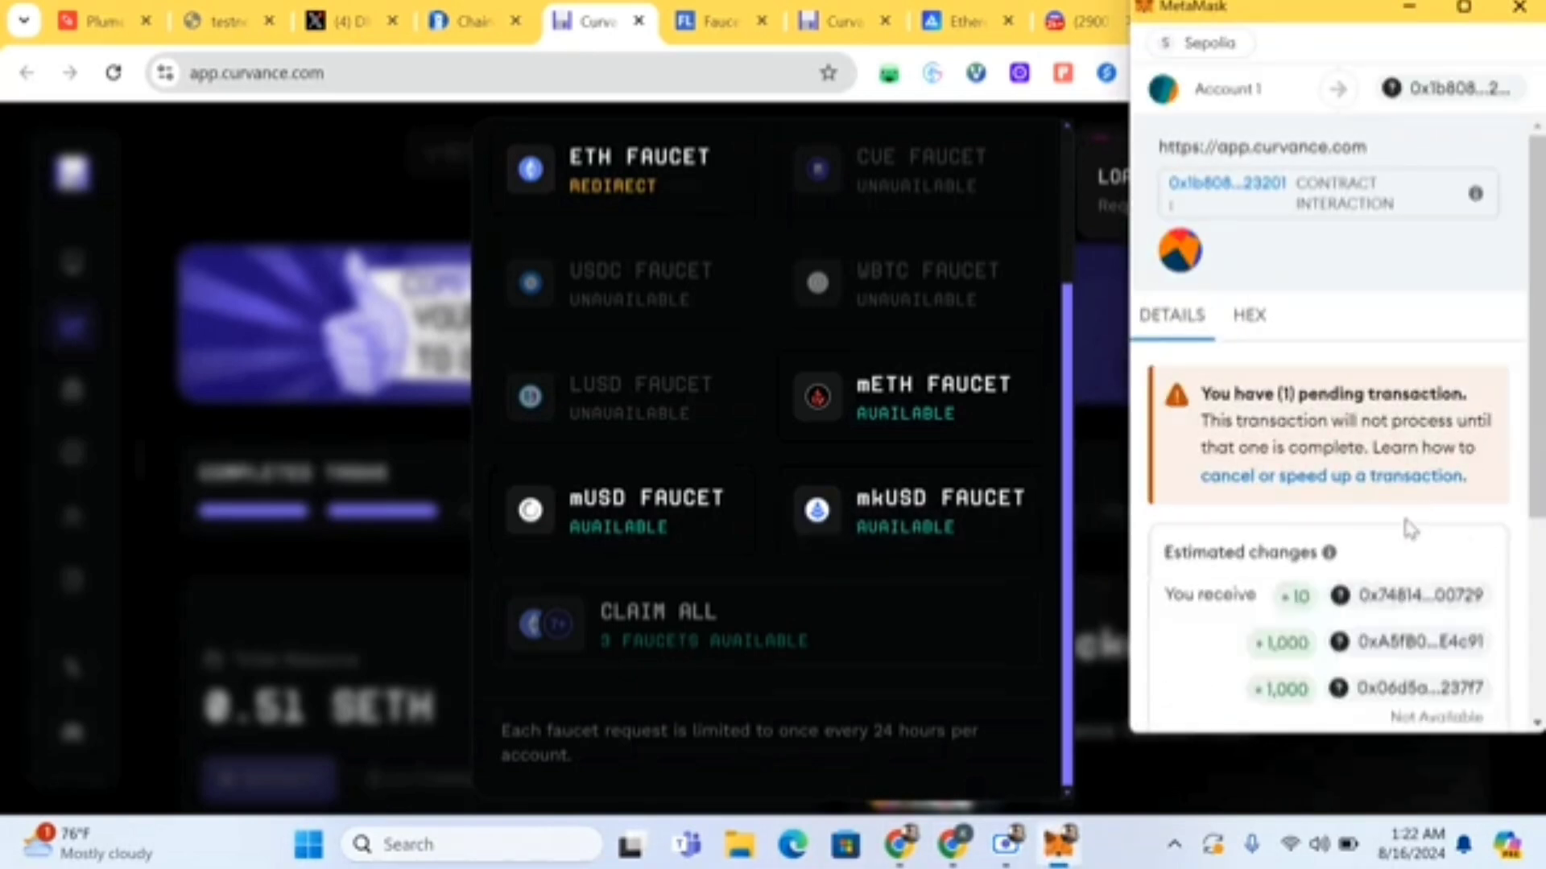
scroll(1405, 525, down, 4)
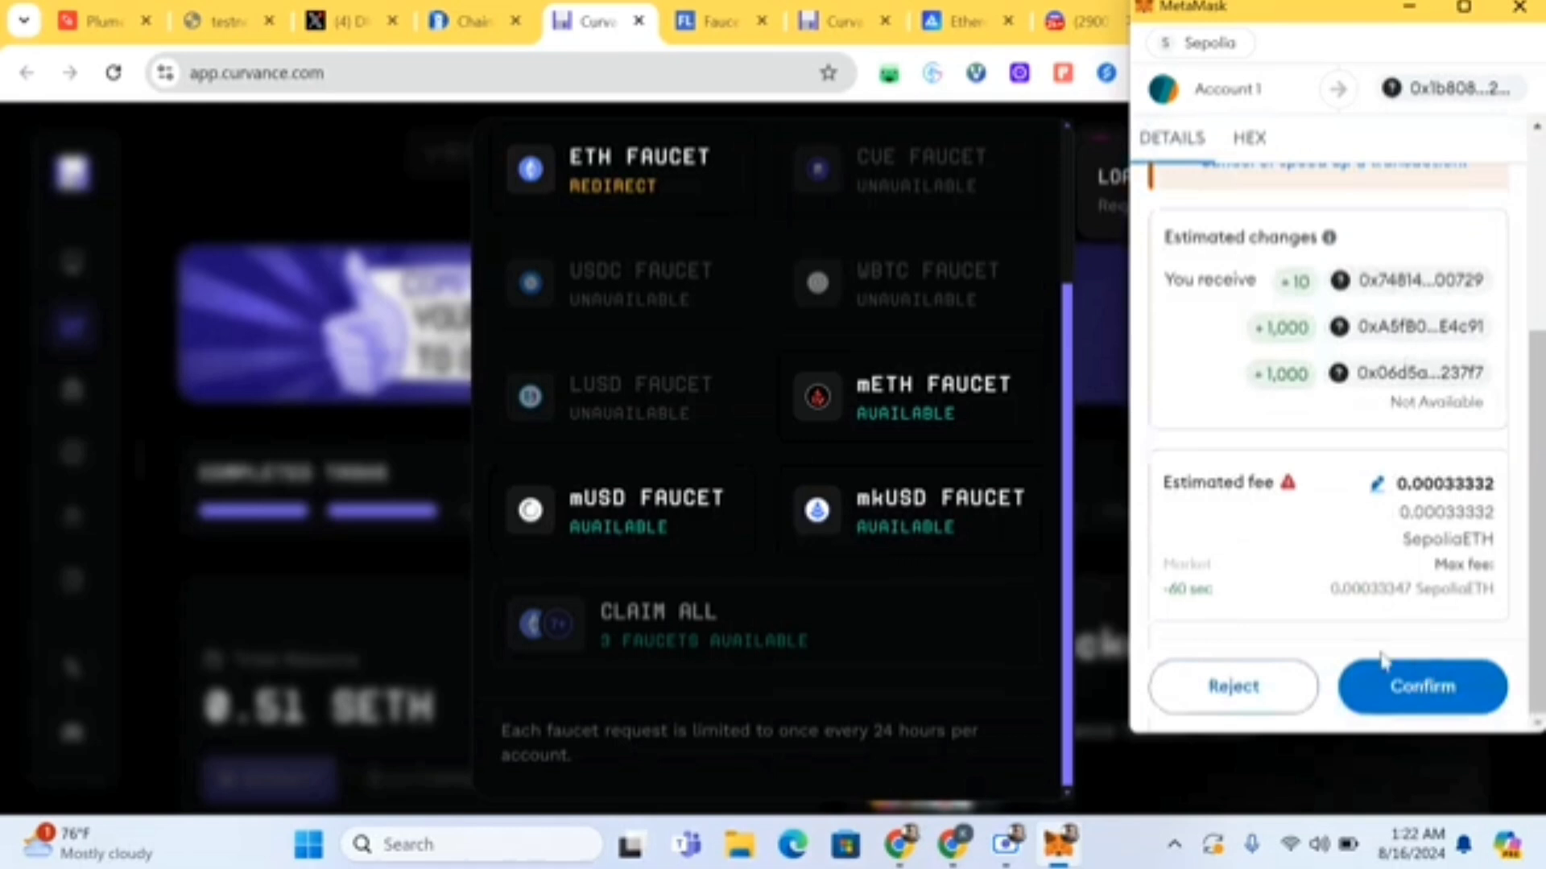
scroll(1270, 518, up, 3)
scroll(1272, 520, up, 1)
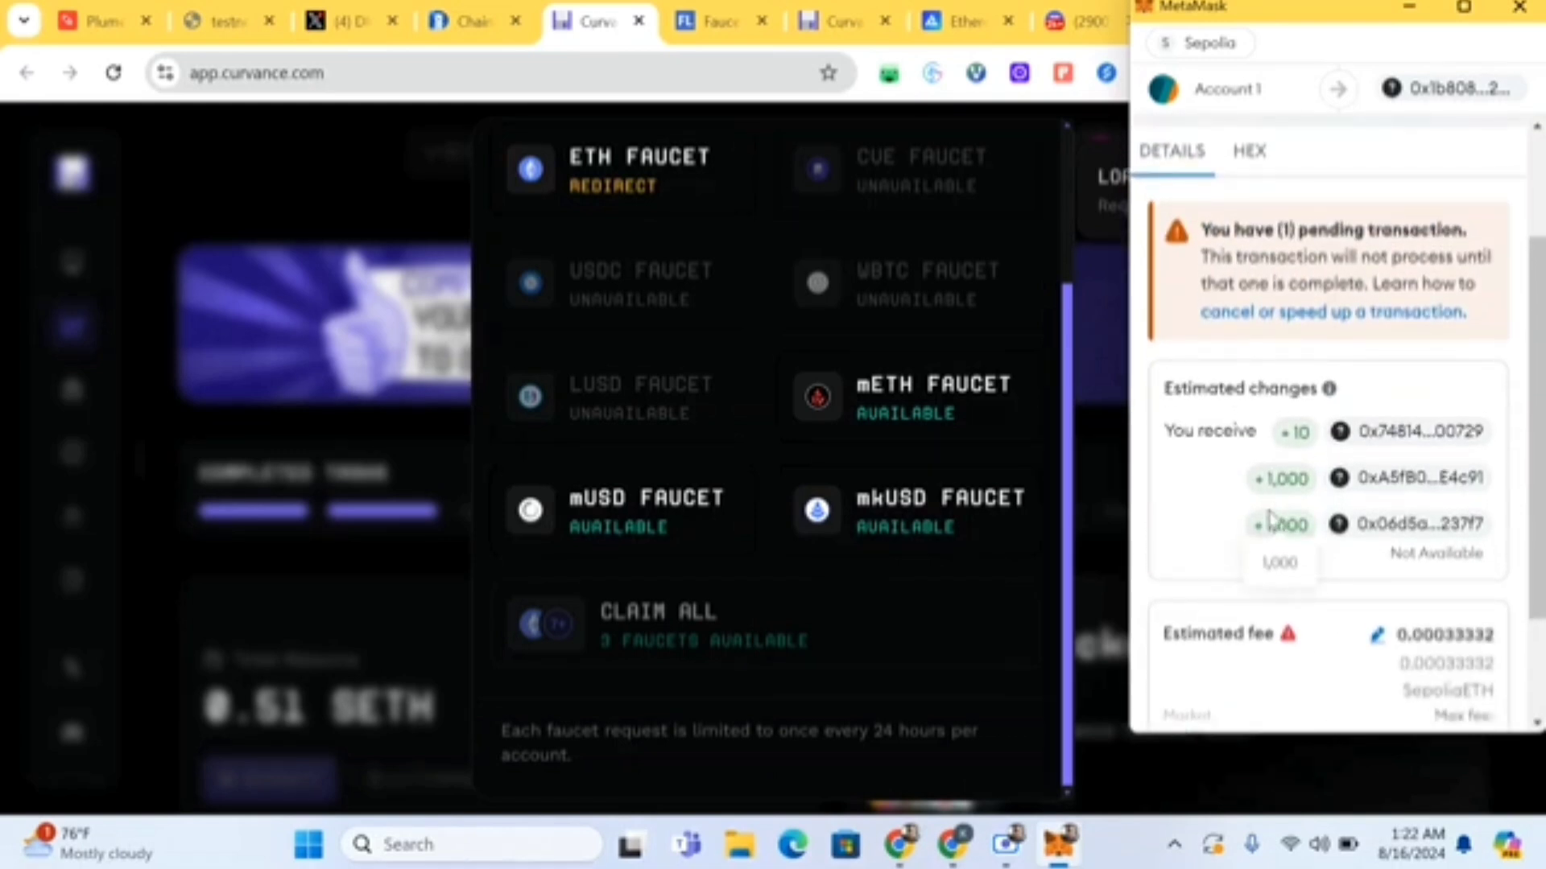
scroll(1269, 515, down, 1)
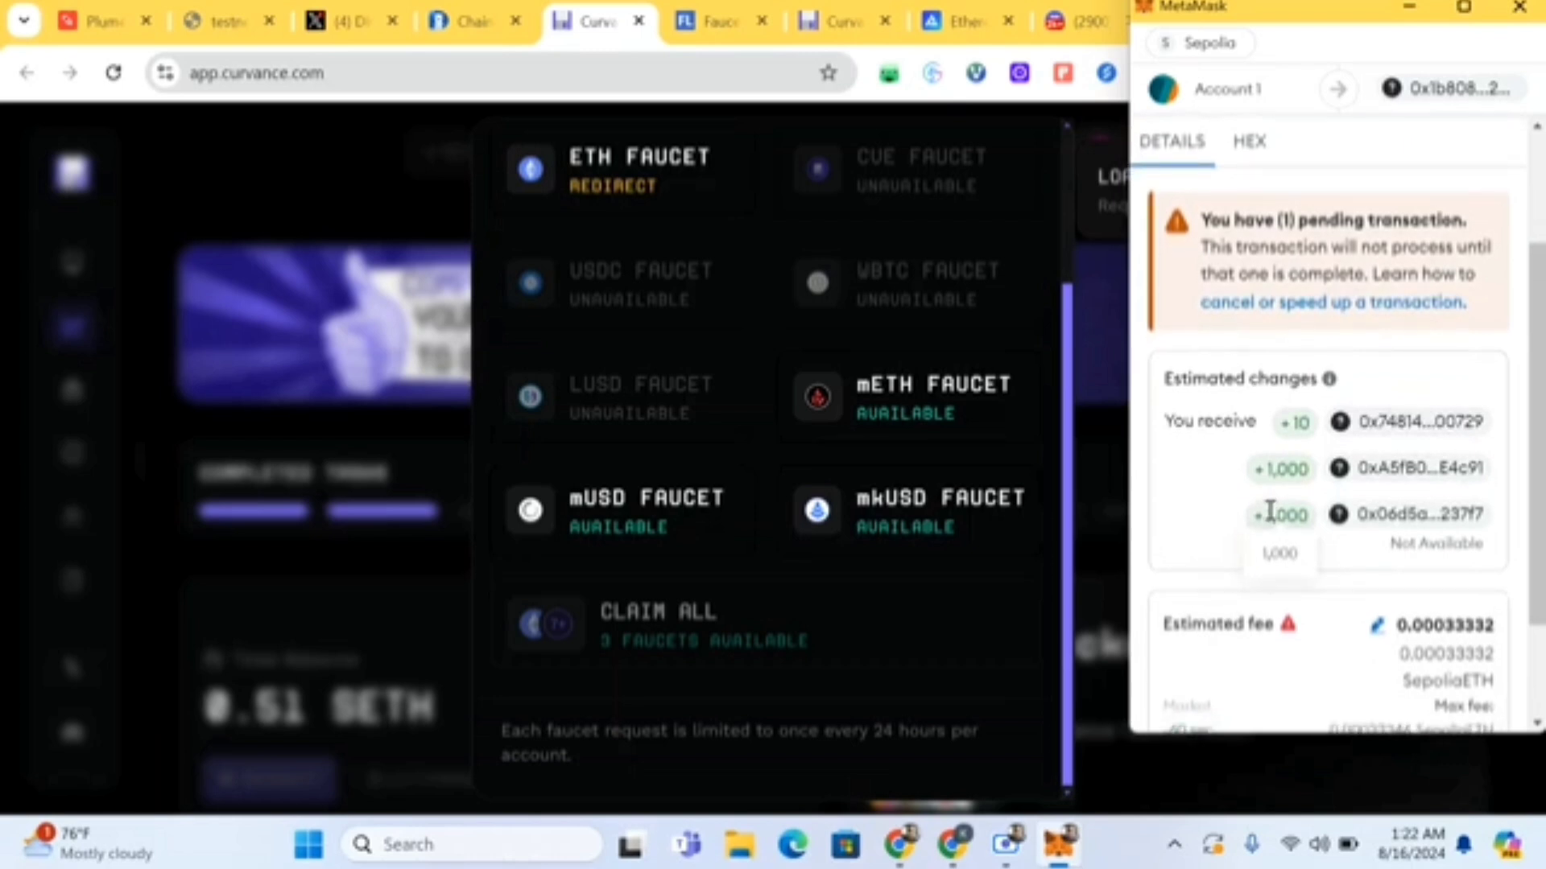